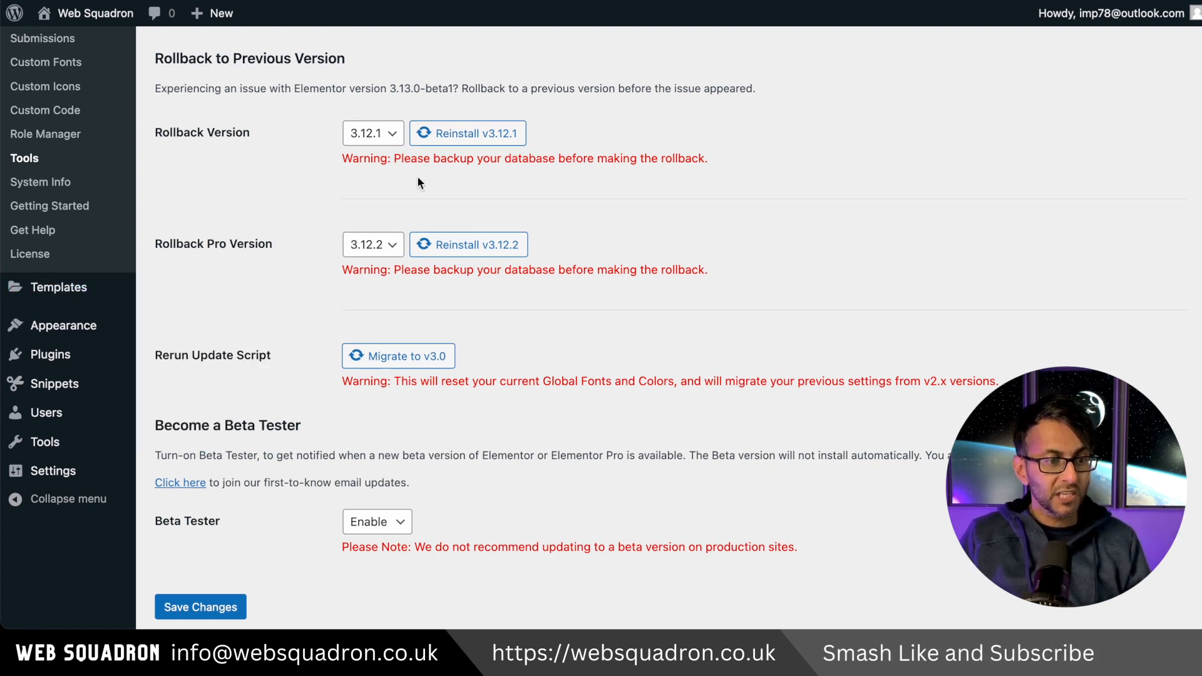
scroll(407, 76, "up", 3)
scroll(453, 283, "down", 5)
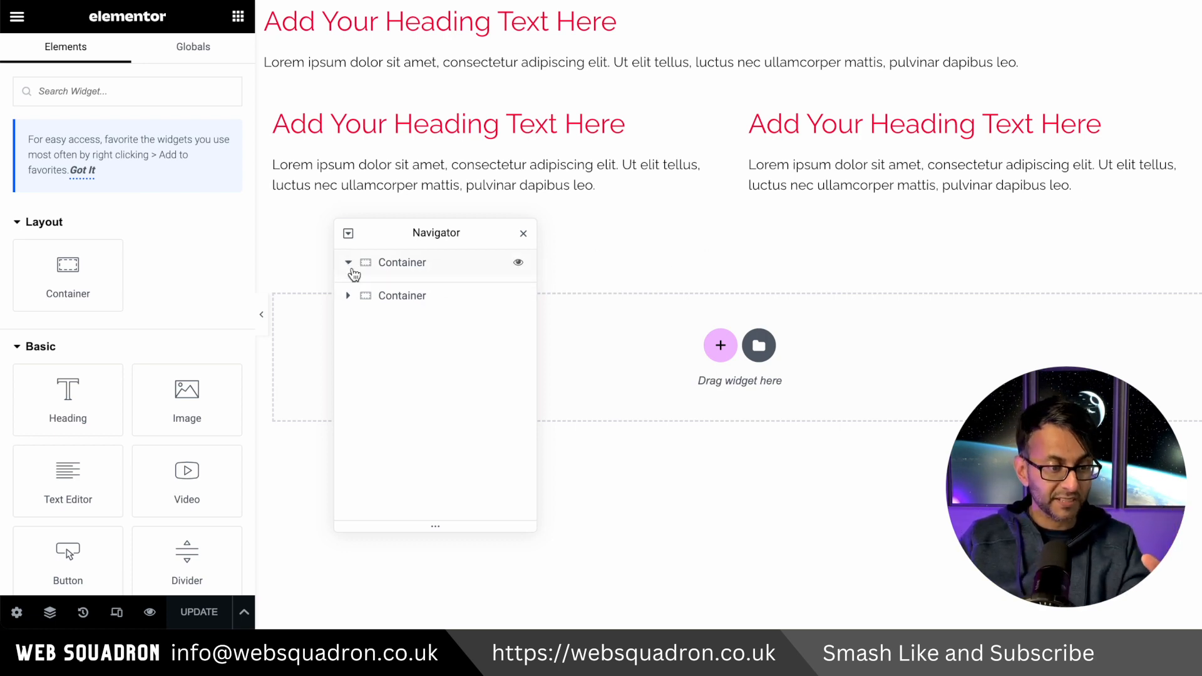
Expand both top-level containers and the two nested containers in the Navigator to examine the page structure
left_click(348, 264)
left_click(429, 268)
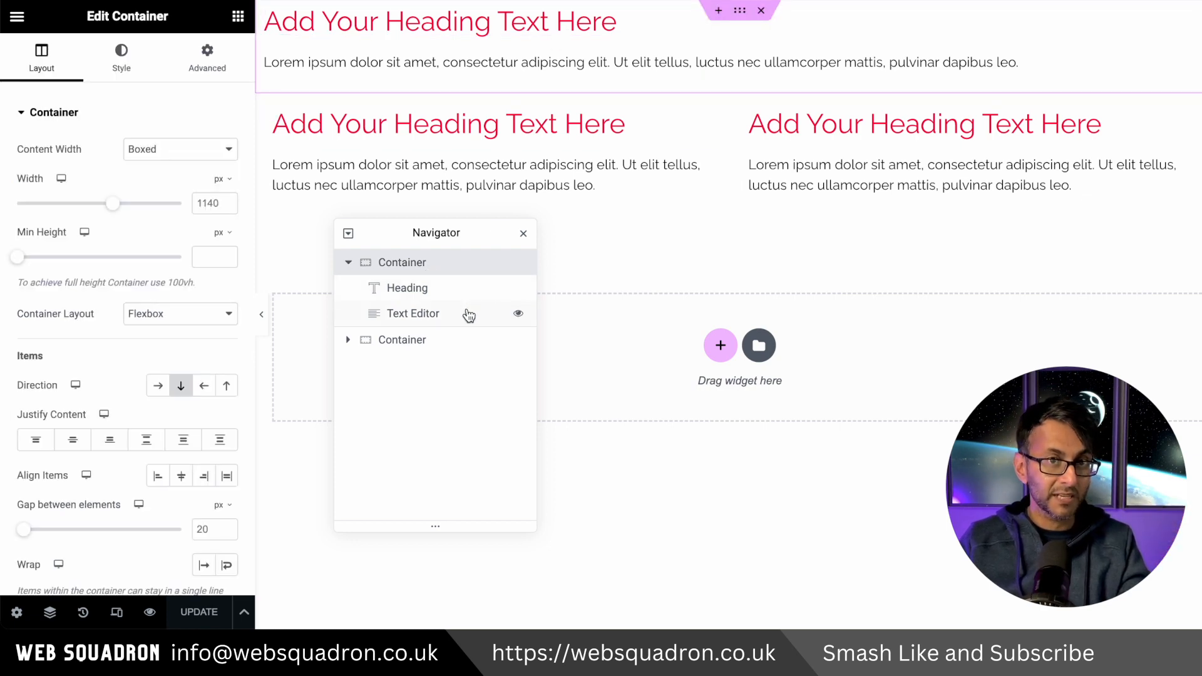
left_click(430, 344)
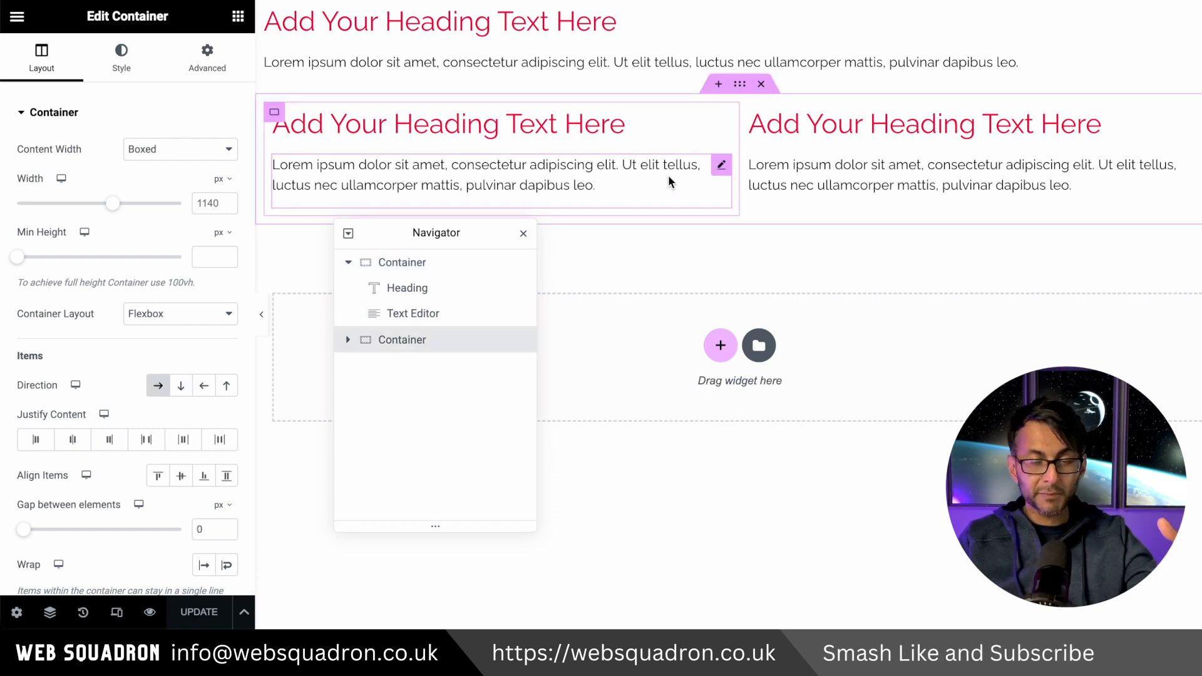
left_click(349, 342)
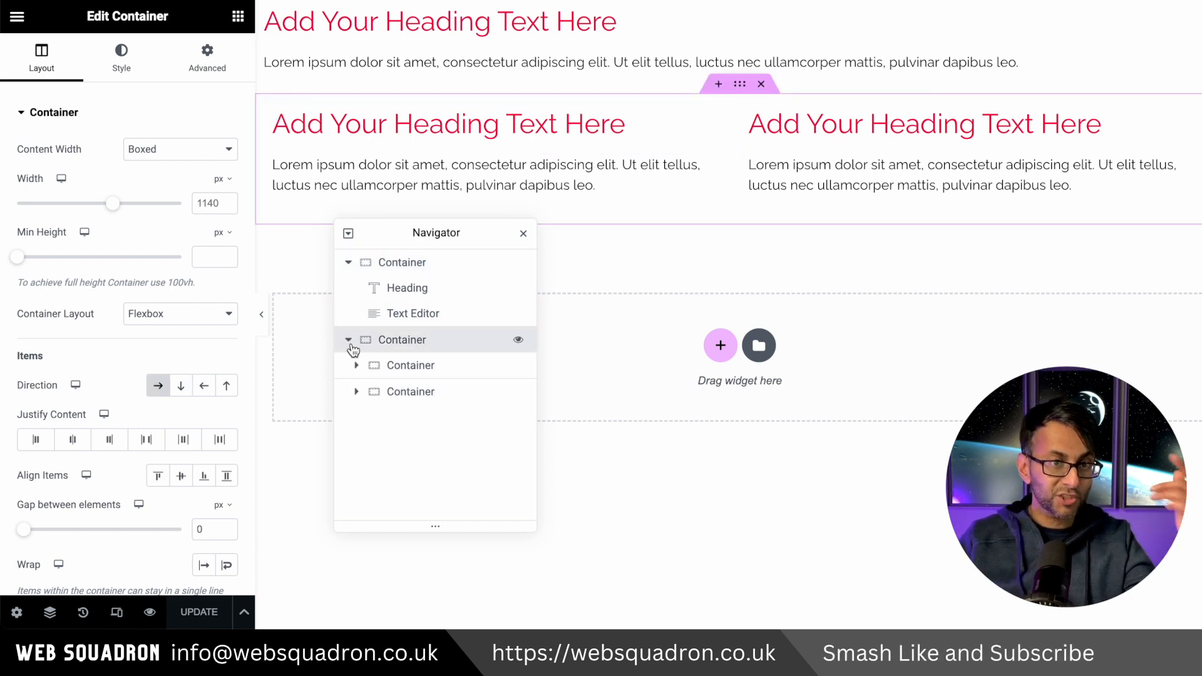
left_click(357, 366)
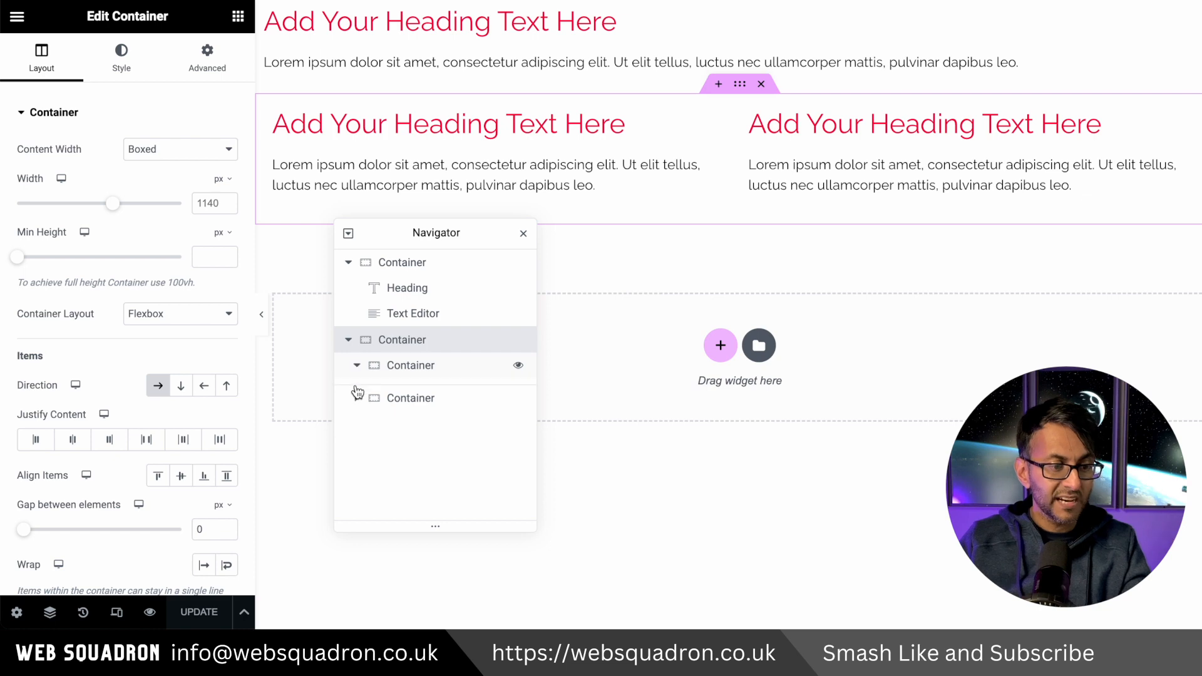
left_click(357, 443)
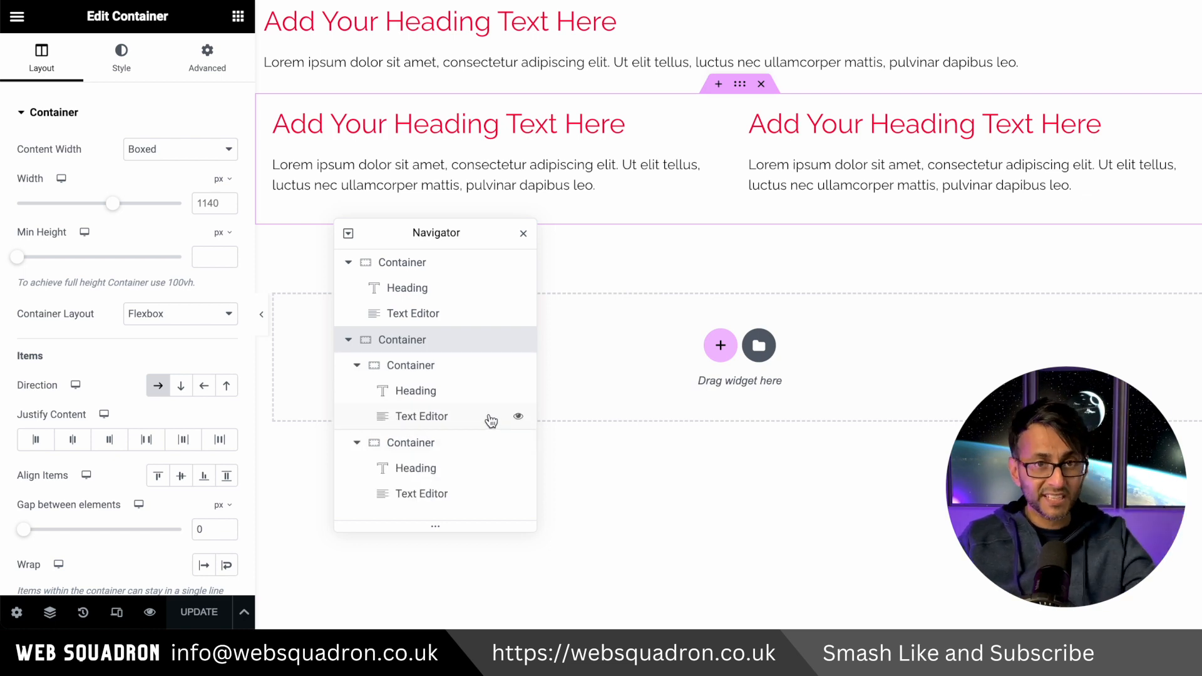
Change the upper container's layout to Grid and move the Navigator away from the page content
left_click(776, 44)
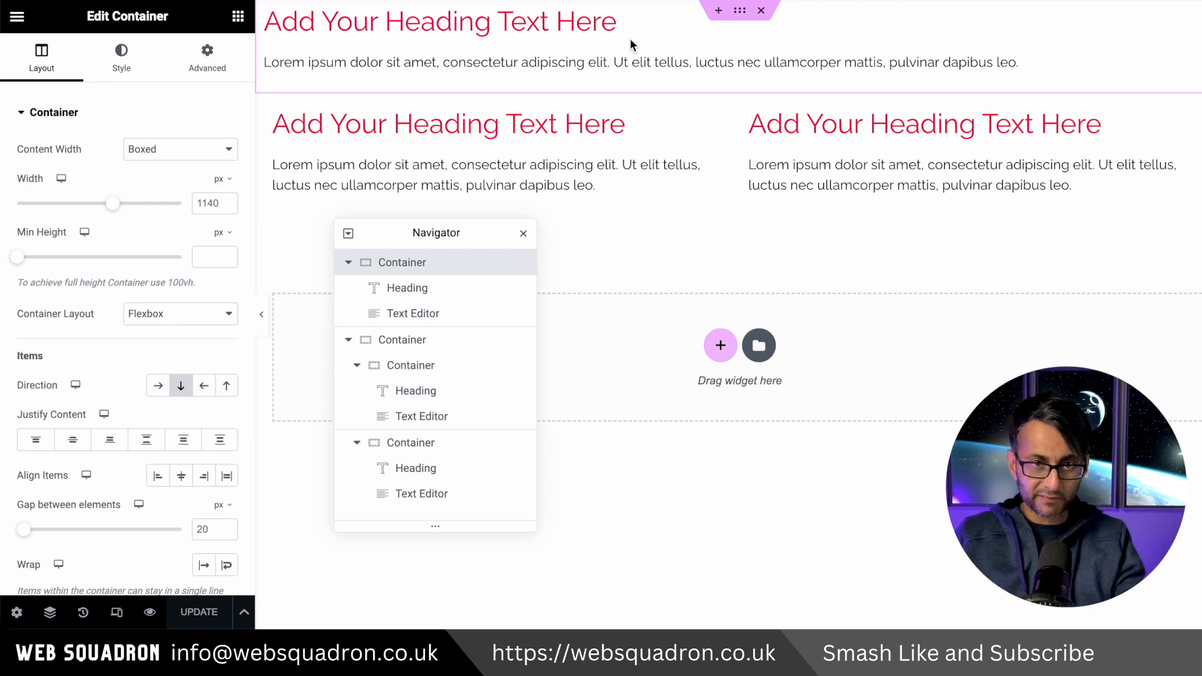
left_click(172, 314)
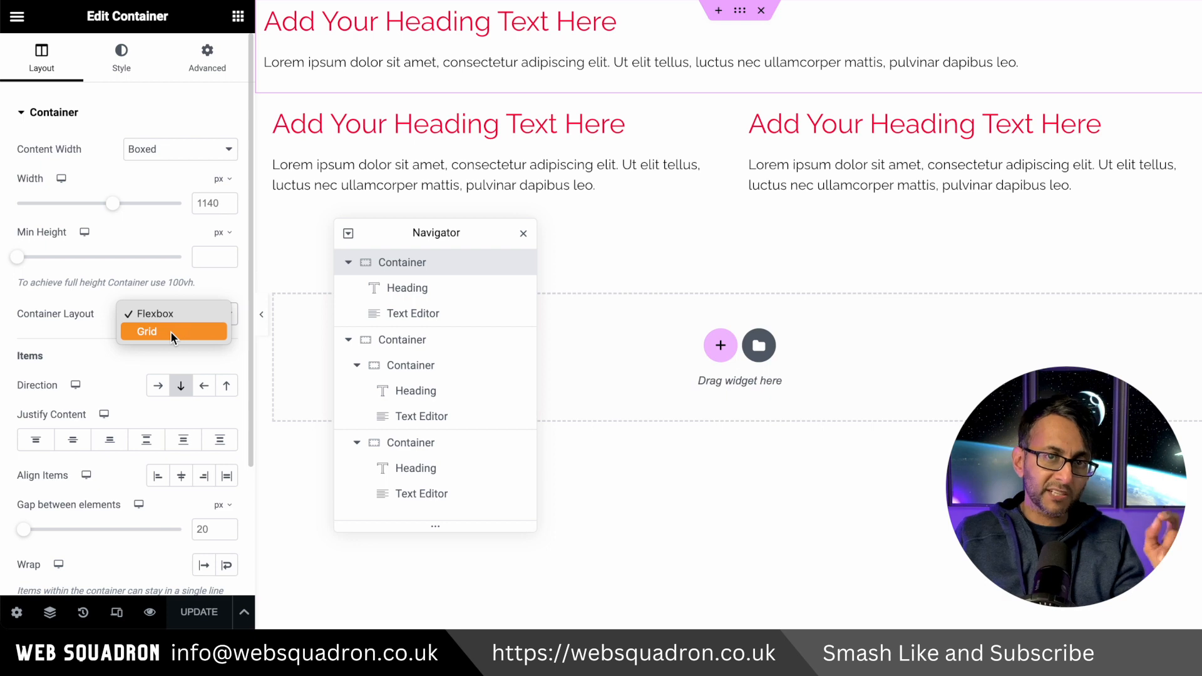
left_click(171, 332)
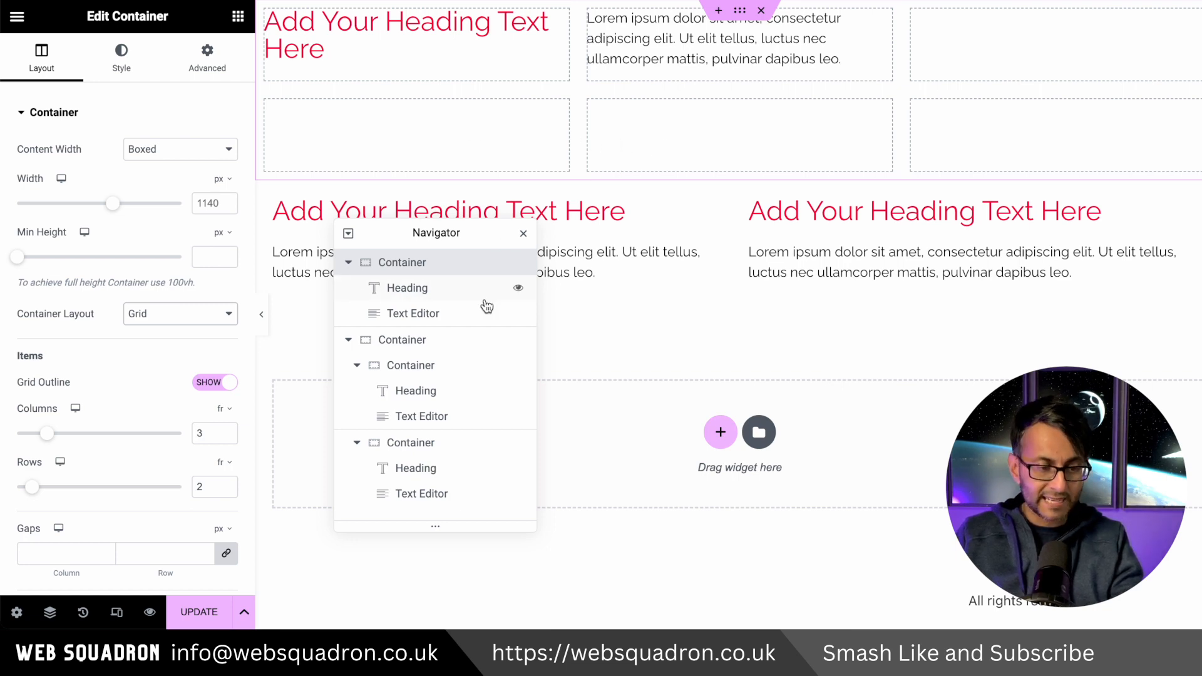
left_click_drag(480, 227, 1005, 291)
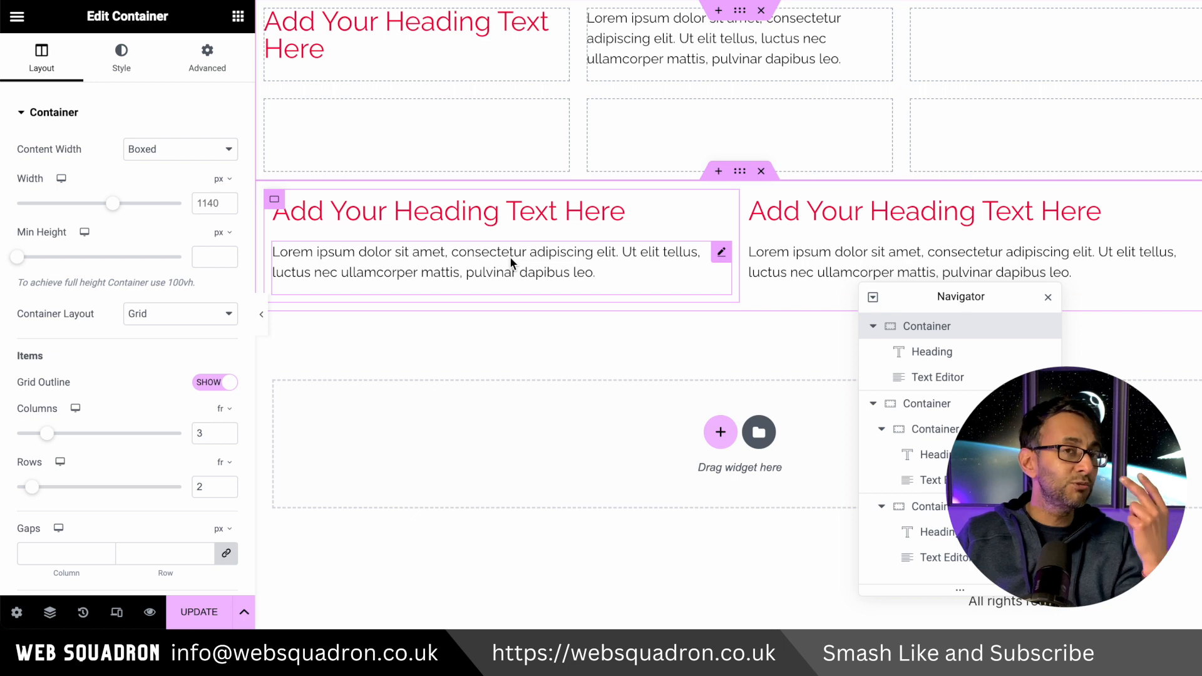
Try the Grid layout on the lower two-column container and return it to Flexbox
left_click(742, 175)
left_click(172, 320)
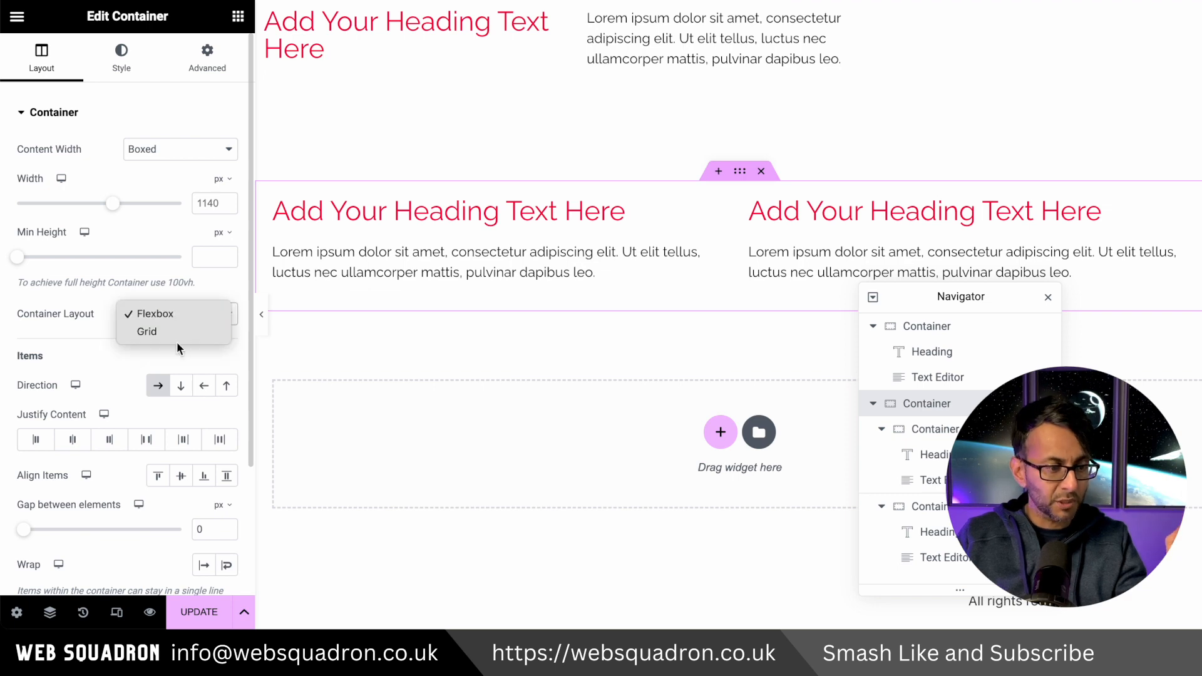
left_click(178, 334)
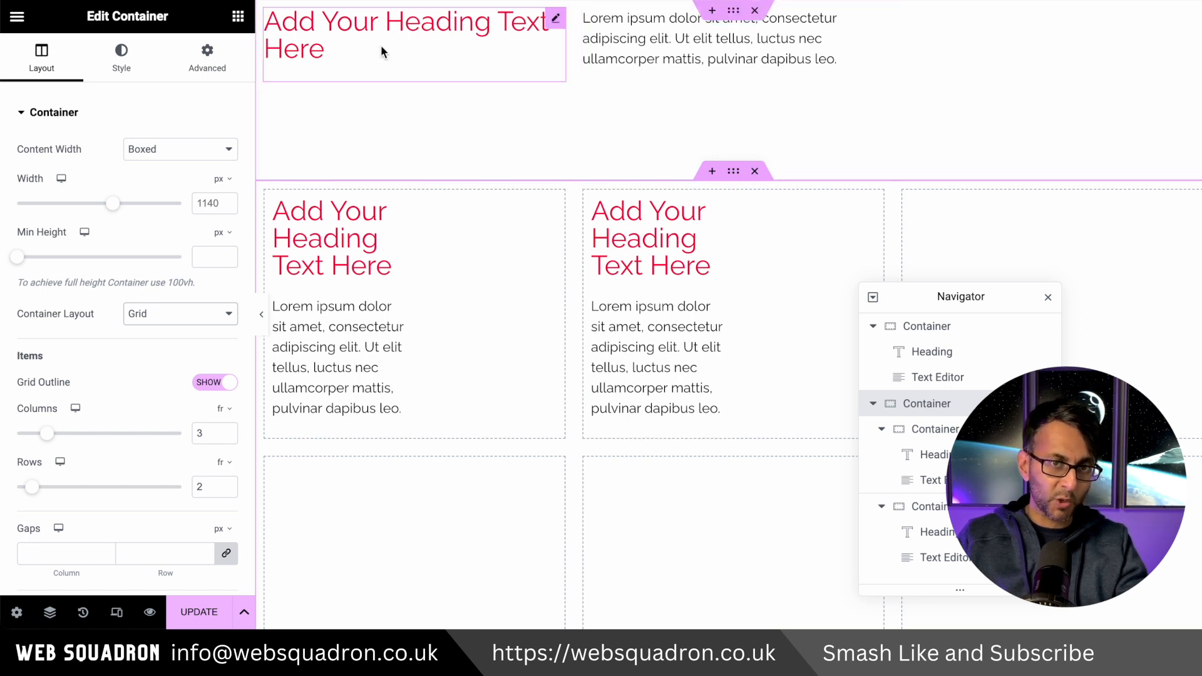
left_click(164, 312)
left_click(166, 298)
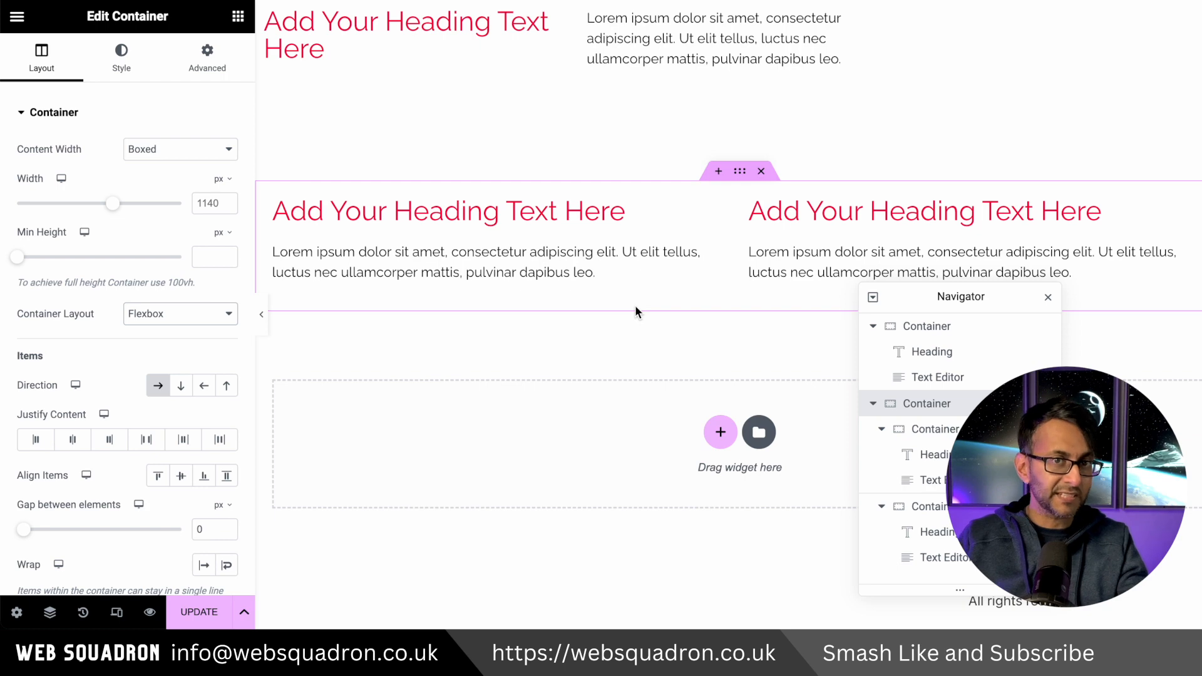
Delete the lower two-column container
left_click(762, 172)
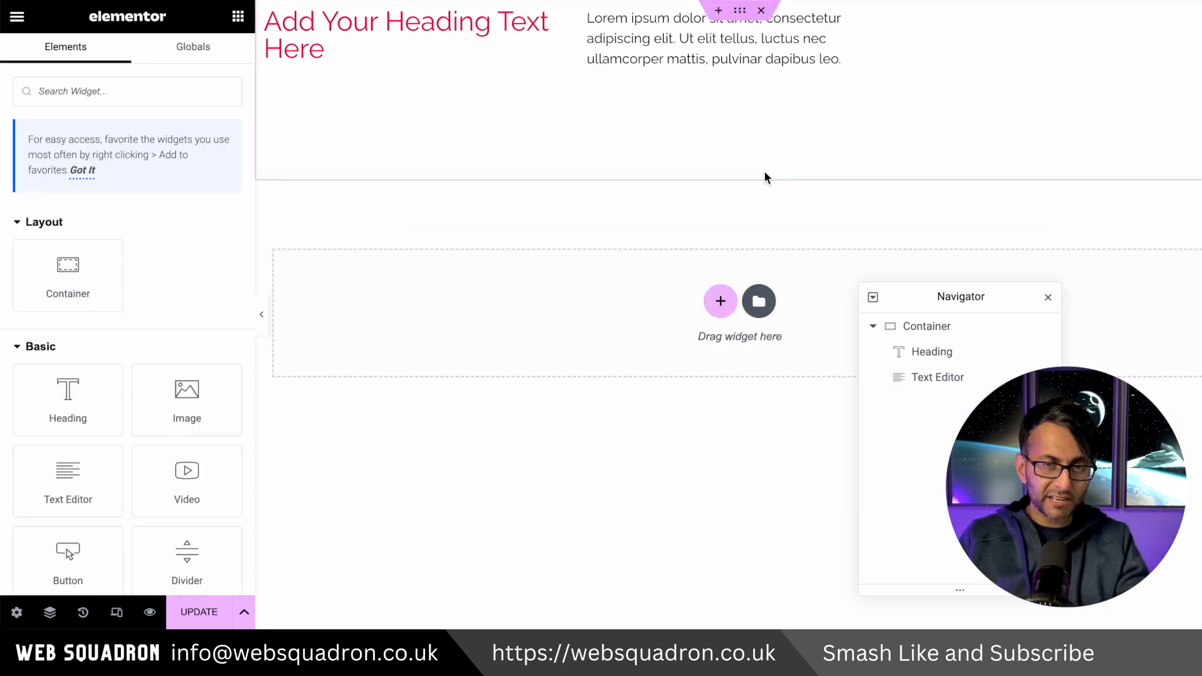
Switch the remaining container's layout to Flexbox and back to Grid for comparison
left_click(732, 13)
left_click(164, 313)
left_click(167, 296)
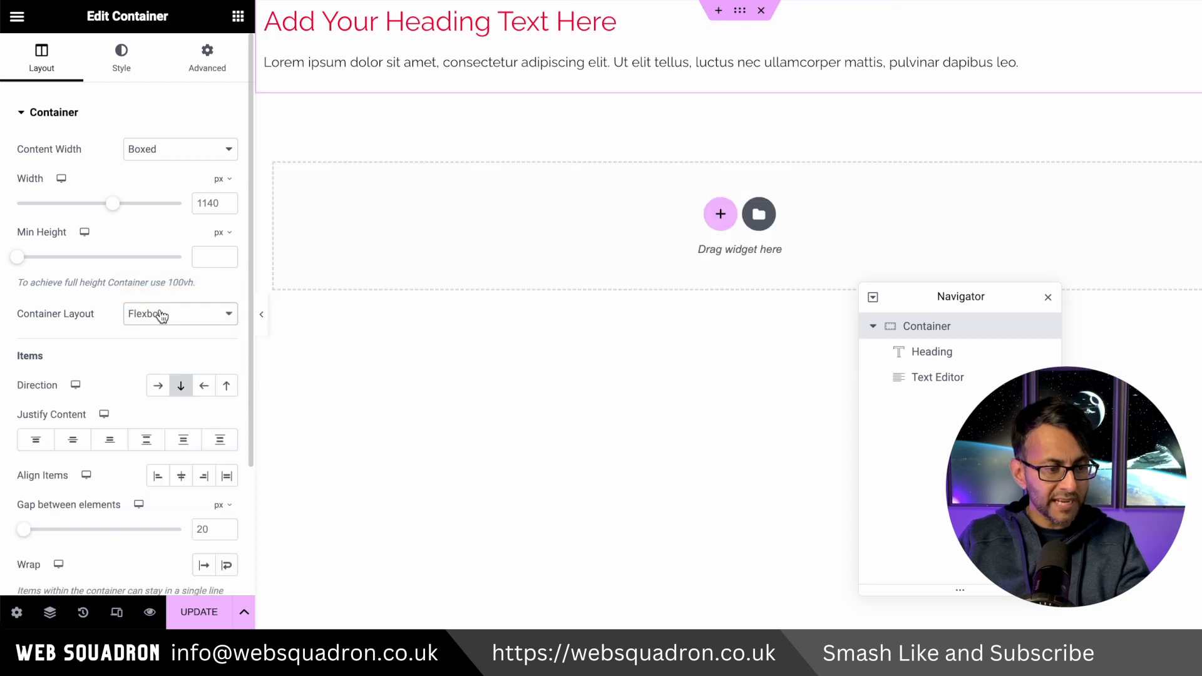
left_click(161, 314)
left_click(161, 331)
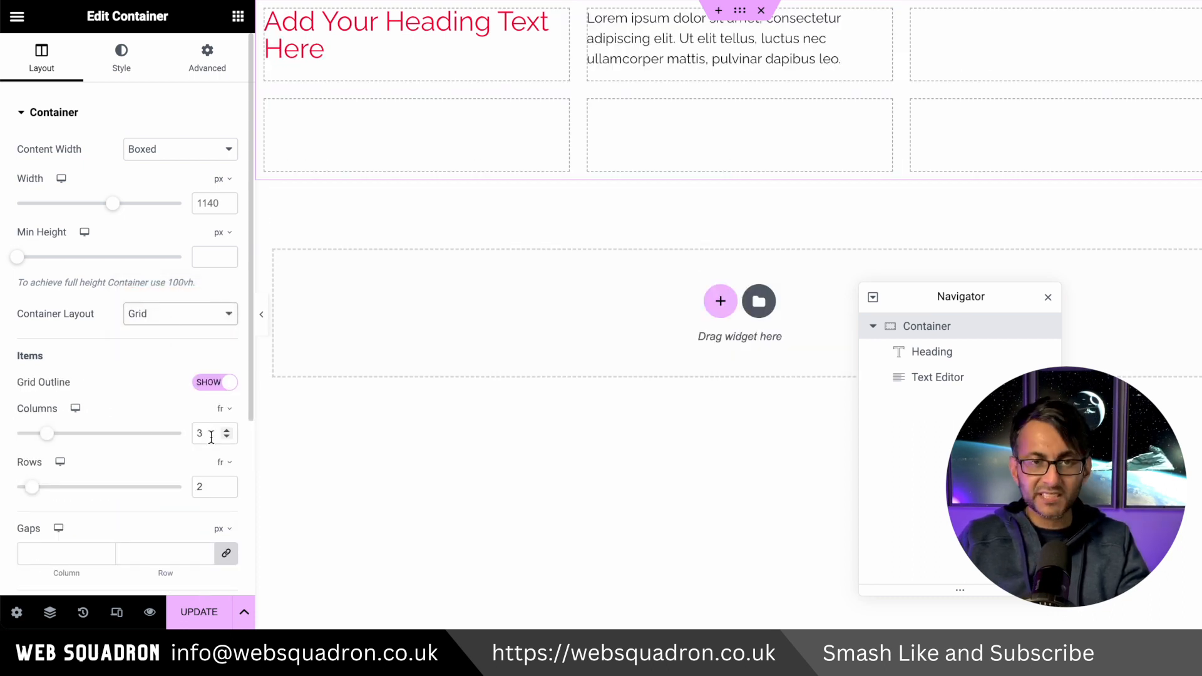
Try a grid of 3 rows and 5 columns in the container
left_click_drag(205, 486, 139, 484)
type("3")
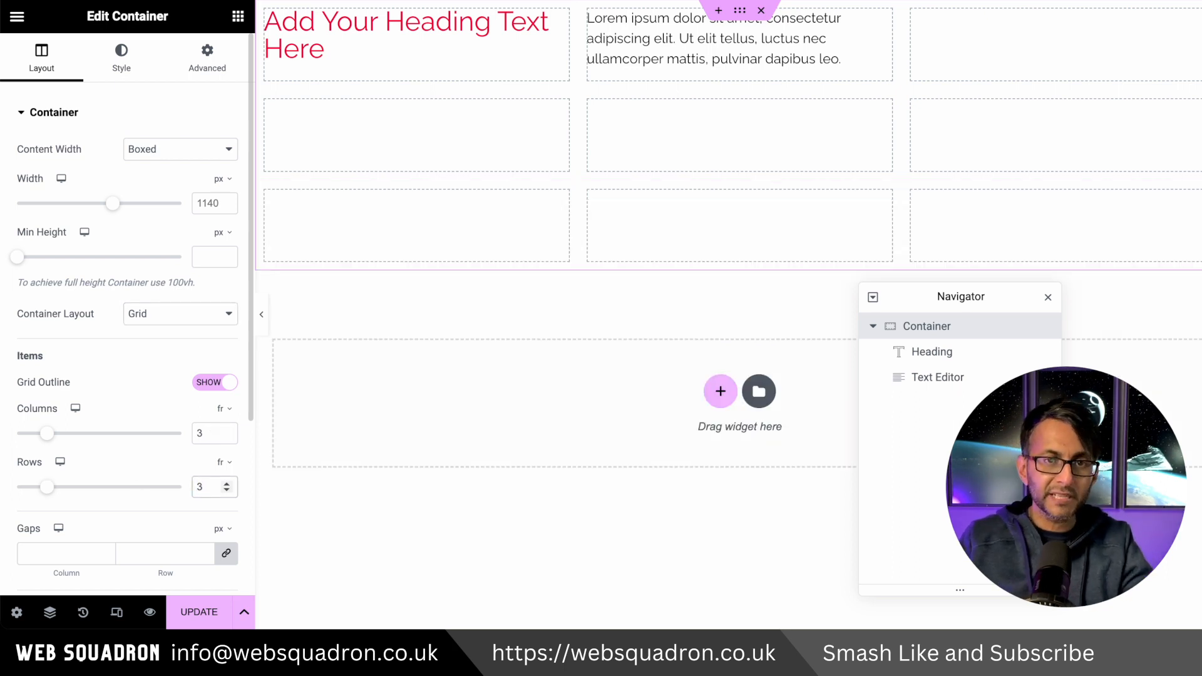
left_click_drag(212, 432, 171, 431)
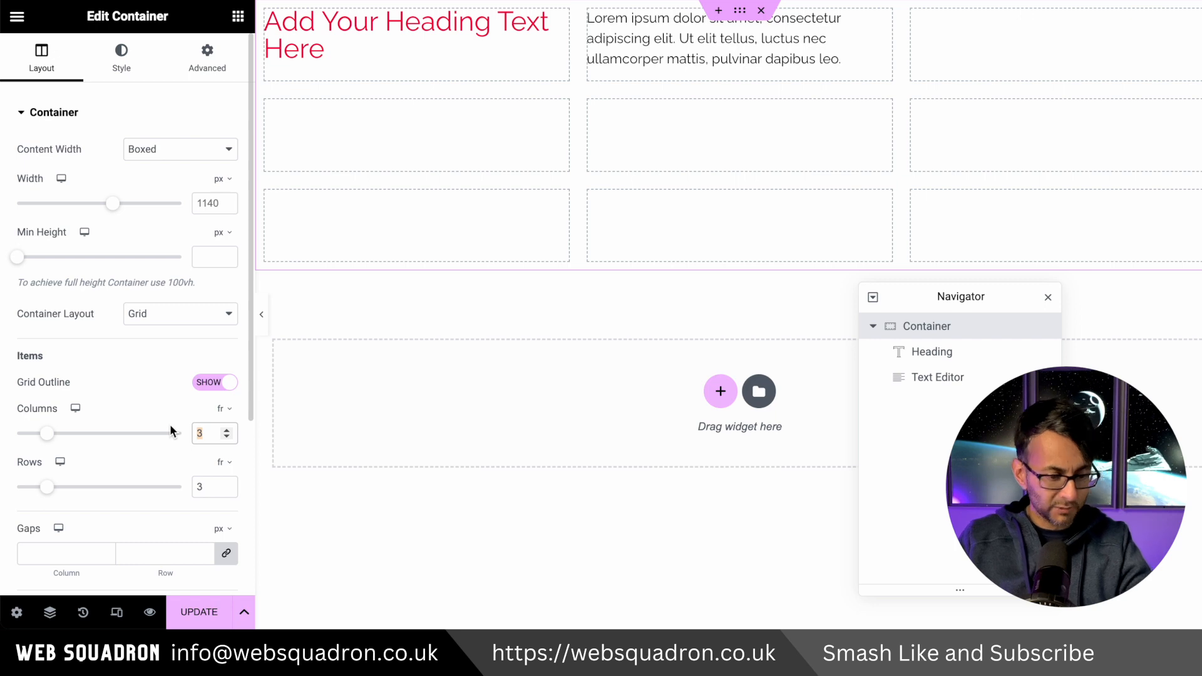
type("5")
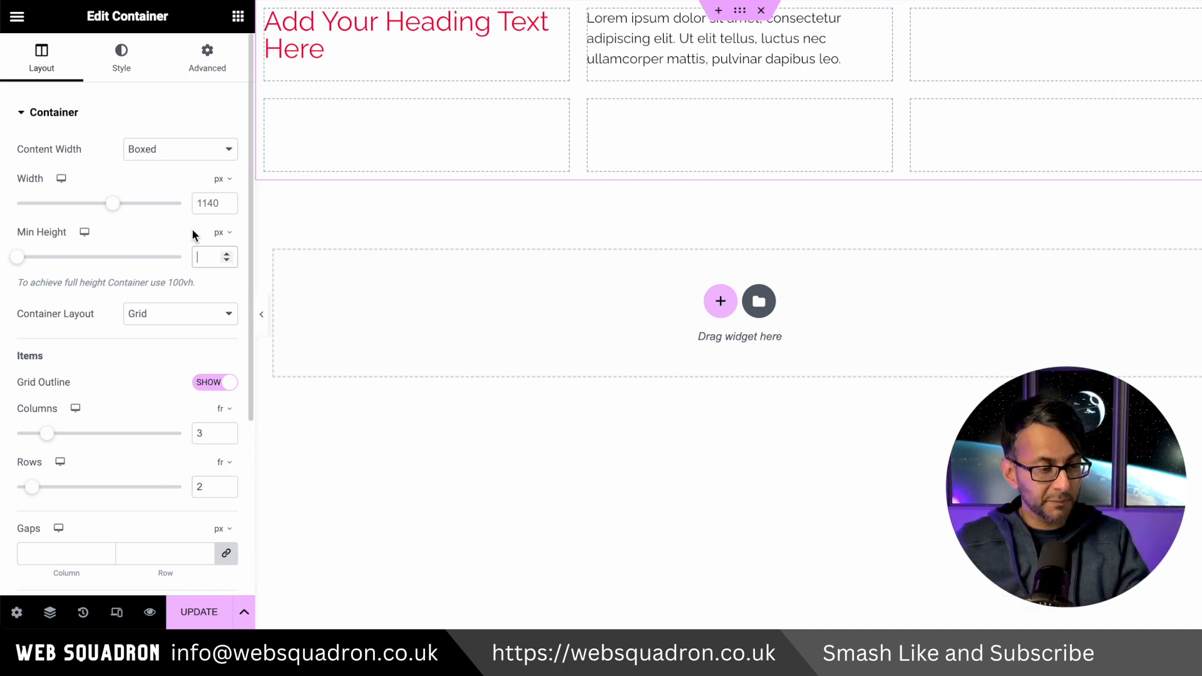
Set the grid container's width to 900 px and its minimum height to about 454 px
left_click(205, 207)
type("900")
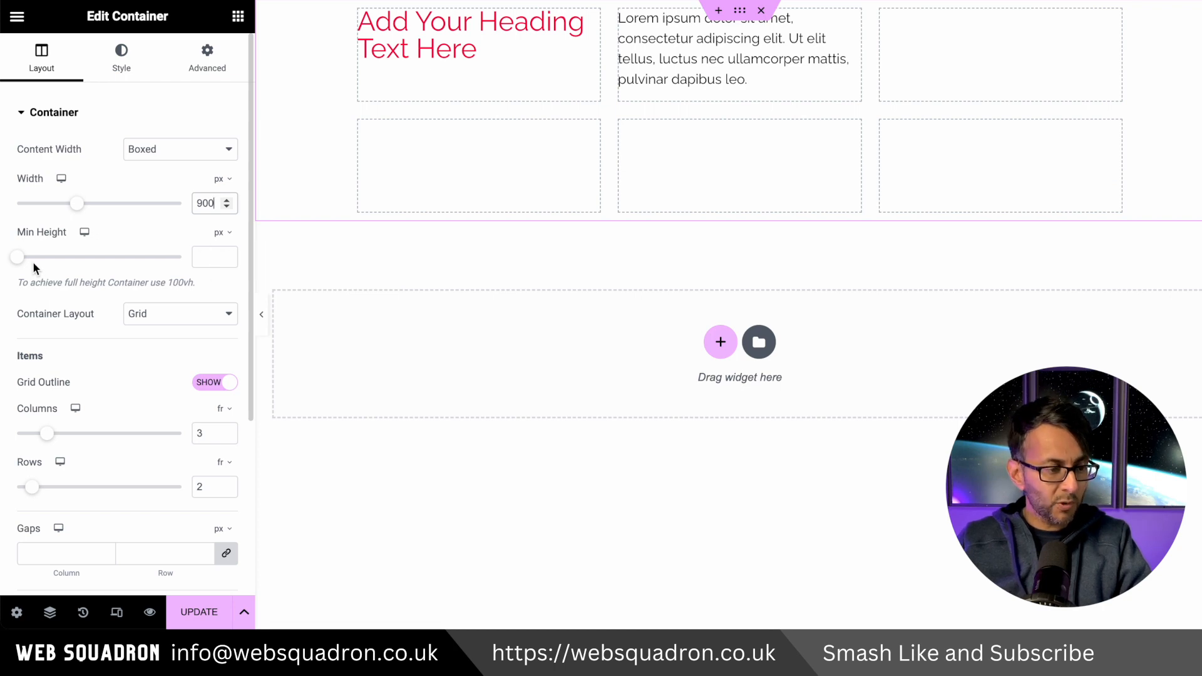
left_click_drag(22, 264, 73, 265)
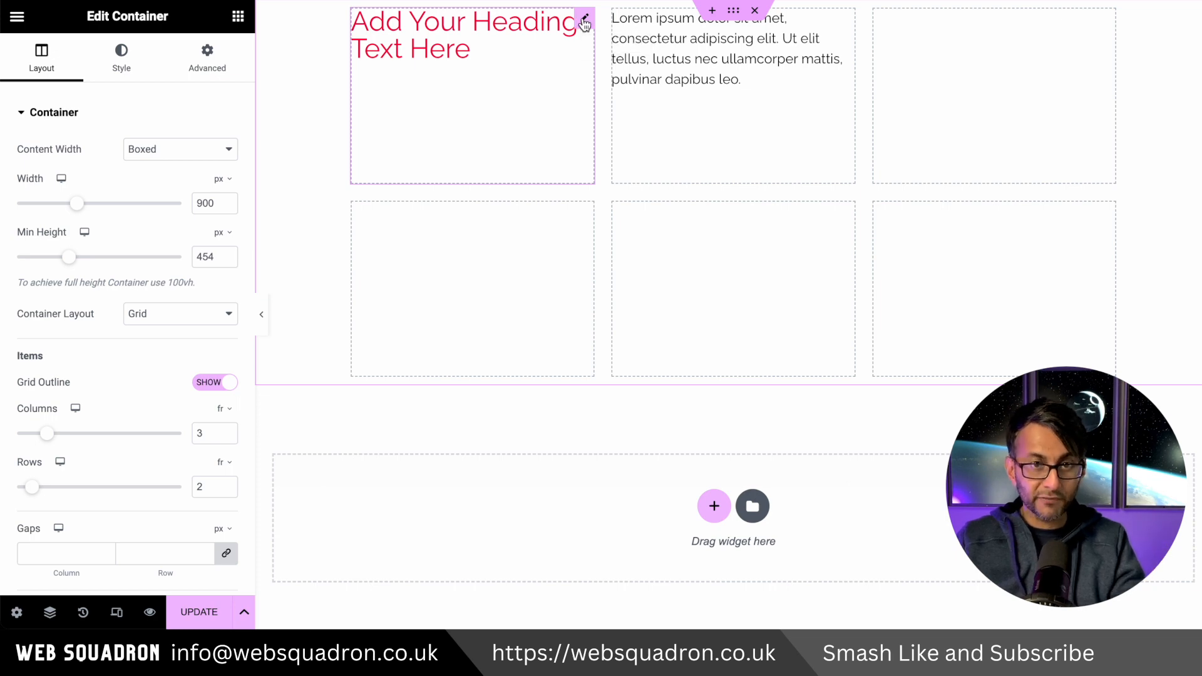
Give the heading in the first grid cell a light grey background colour
left_click(583, 24)
left_click(207, 68)
scroll(166, 504, "down", 3)
left_click(107, 574)
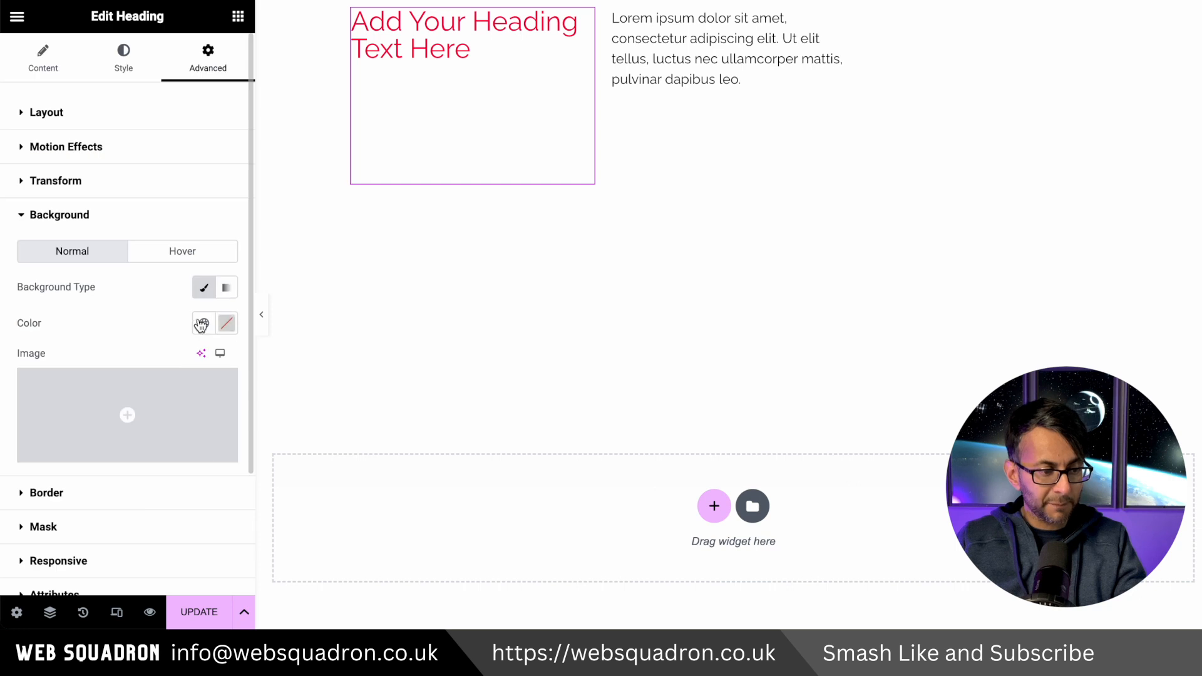
left_click(204, 318)
left_click(67, 456)
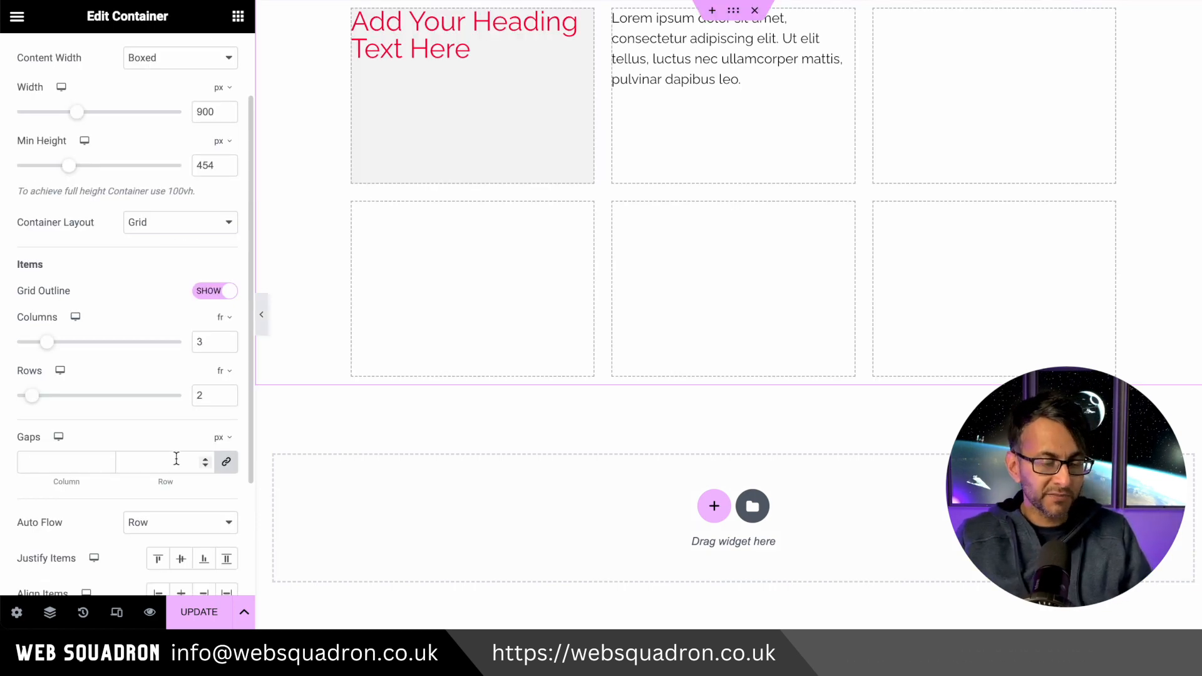
Unlink the grid container's gaps and set the column gap and the row gap to 50 px each
left_click(71, 463)
left_click(222, 462)
left_click_drag(67, 461, 18, 458)
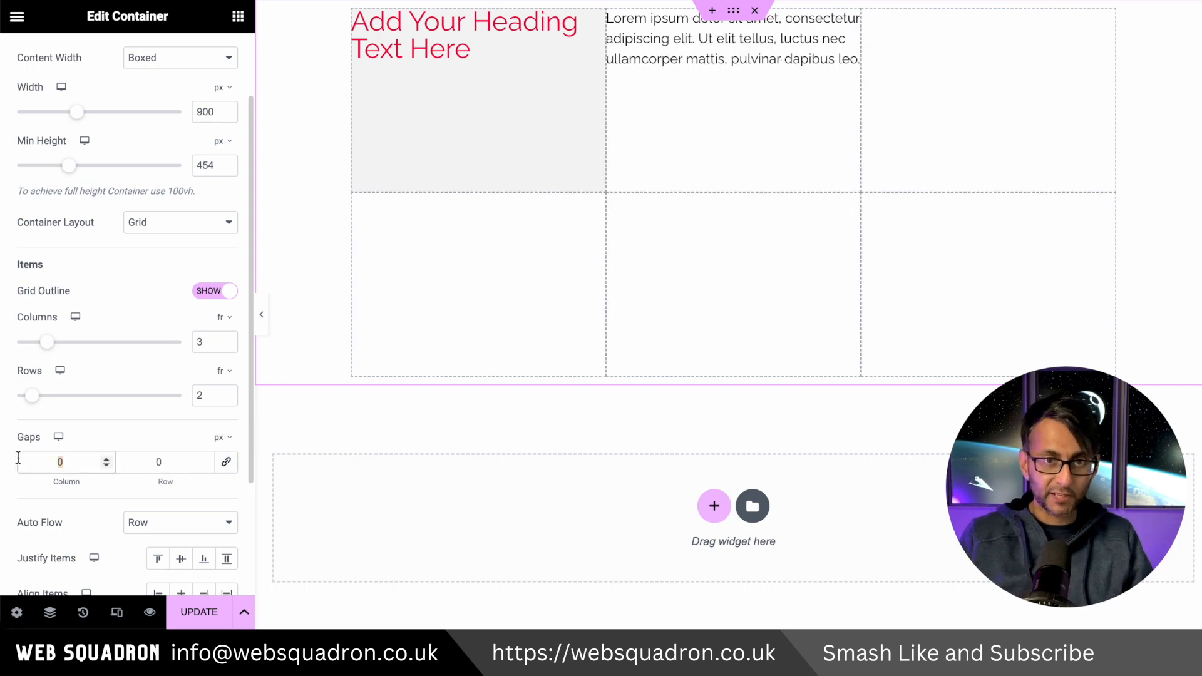
type("50")
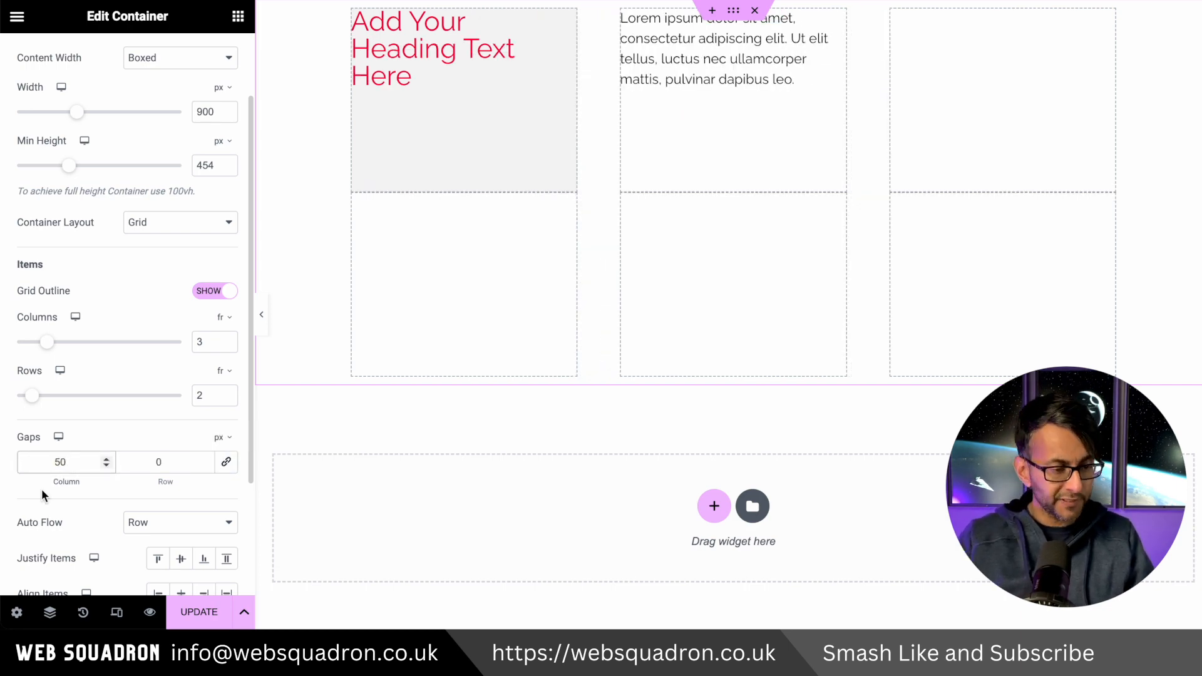
double_click(157, 462)
type("5")
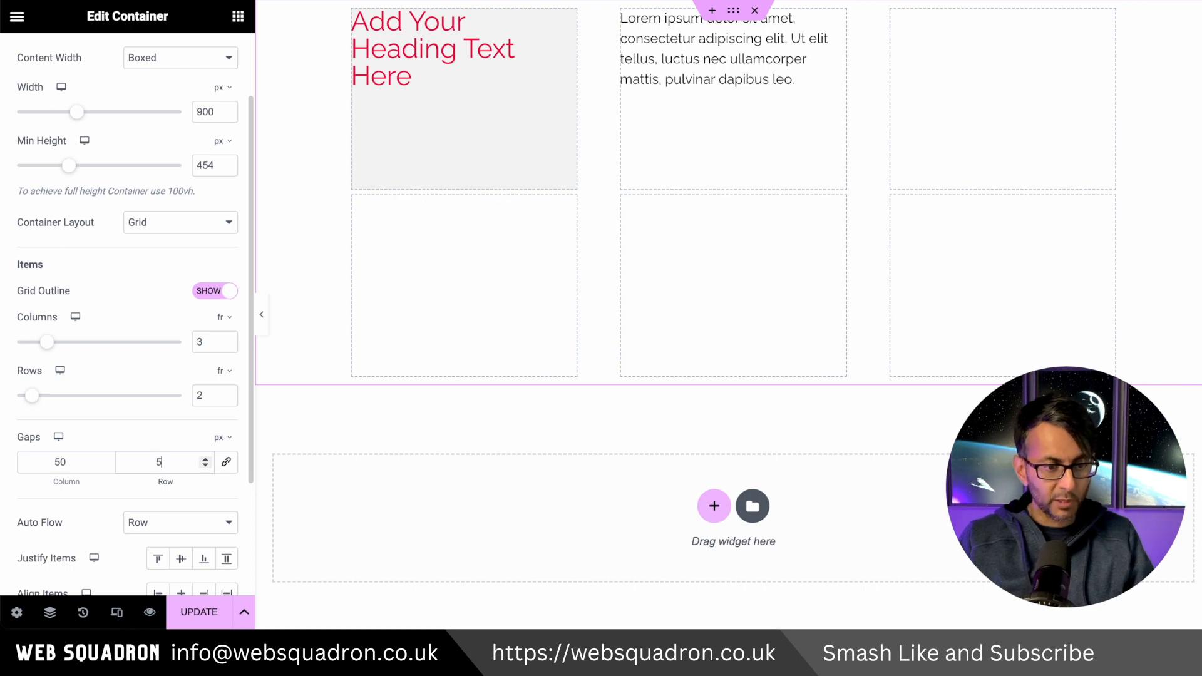
Link the grid's column and row gaps and set both to 20 px
left_click(226, 462)
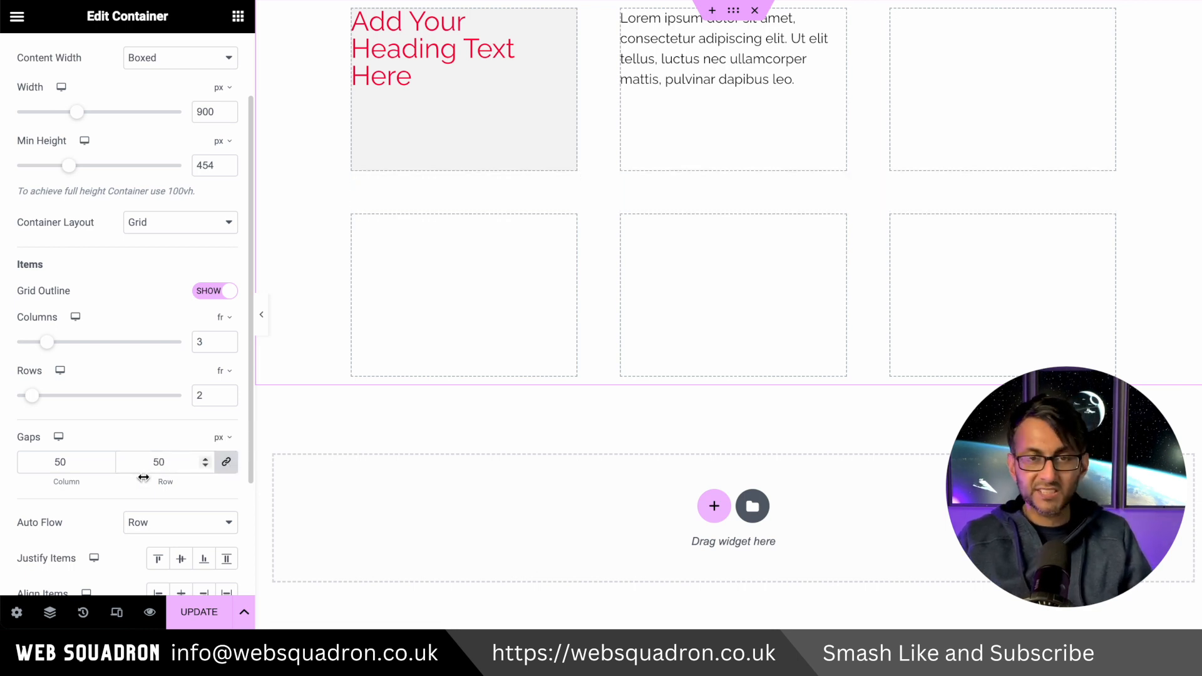
double_click(60, 462)
type("20")
Try Center and End for the grid's Align Items setting and choose Stretch
scroll(174, 408, "down", 2)
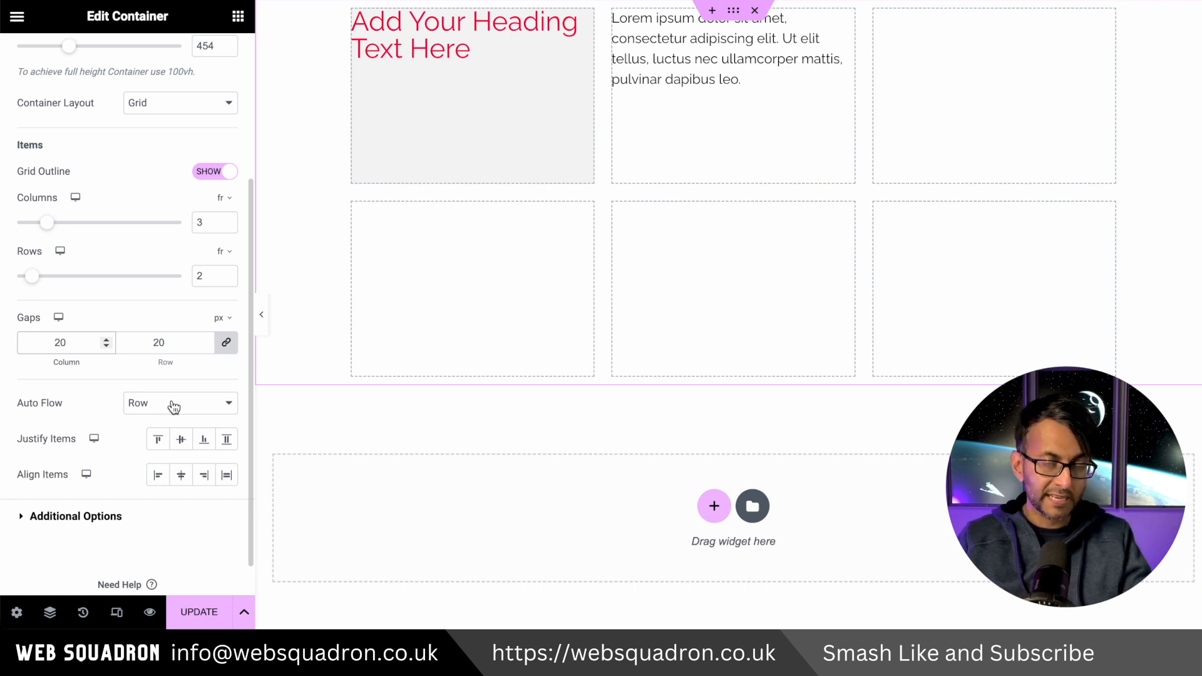
scroll(186, 445, "down", 1)
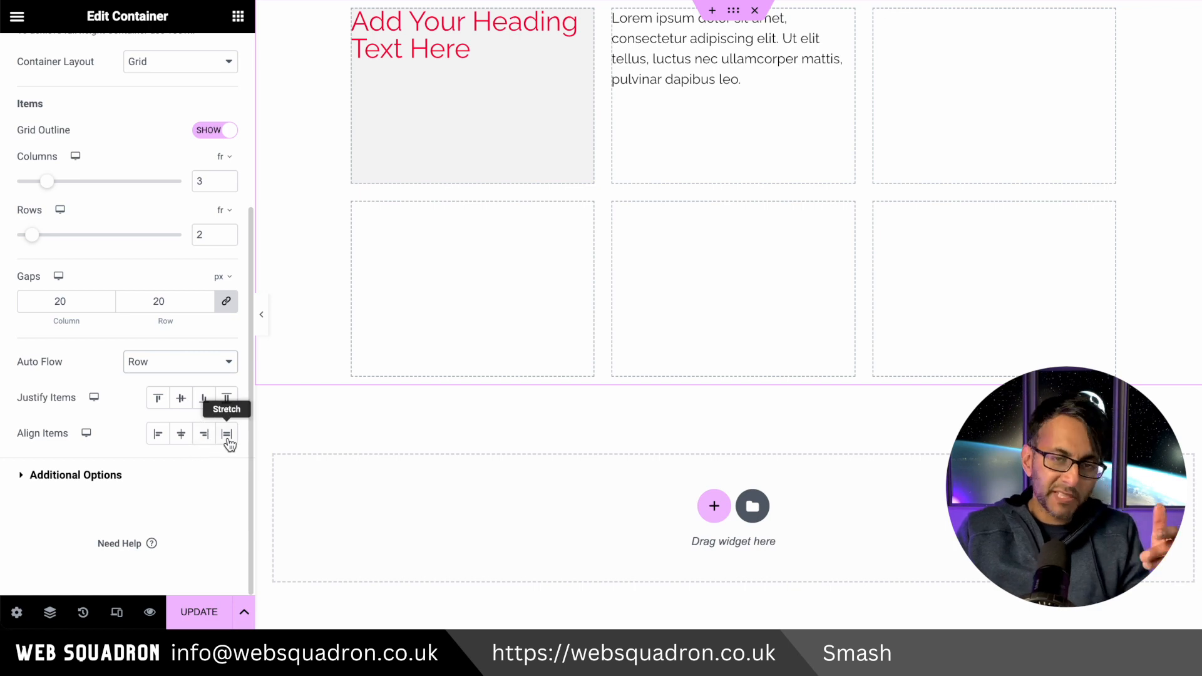
left_click(181, 441)
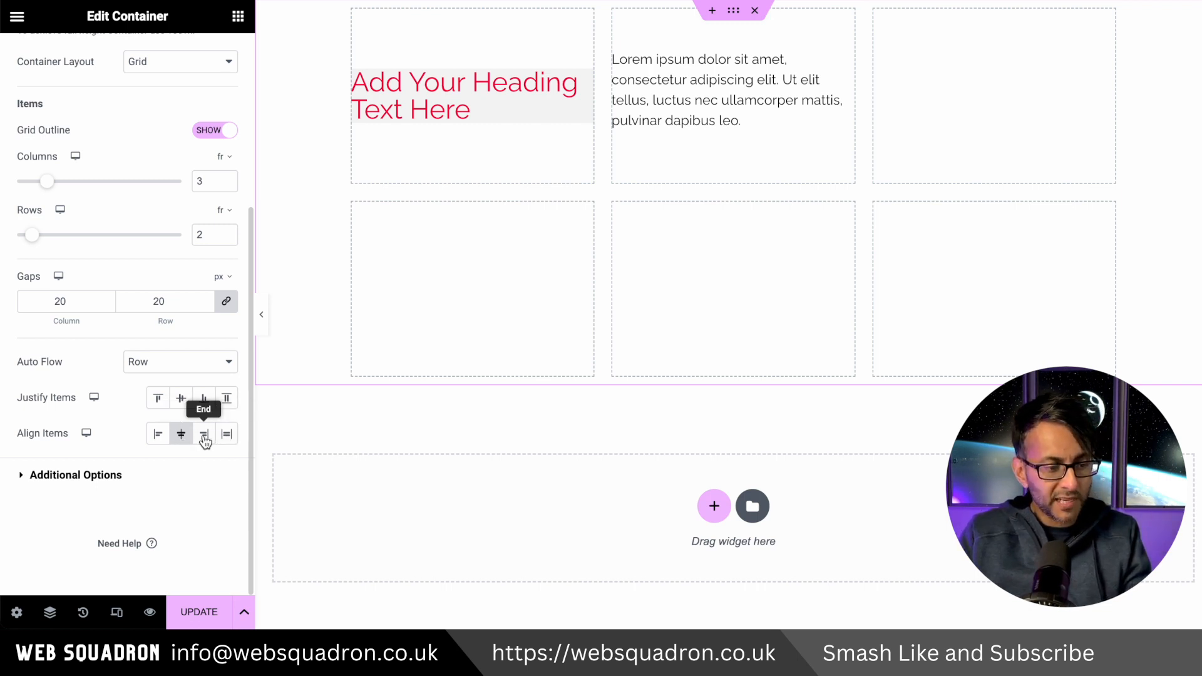
left_click(204, 436)
left_click(226, 436)
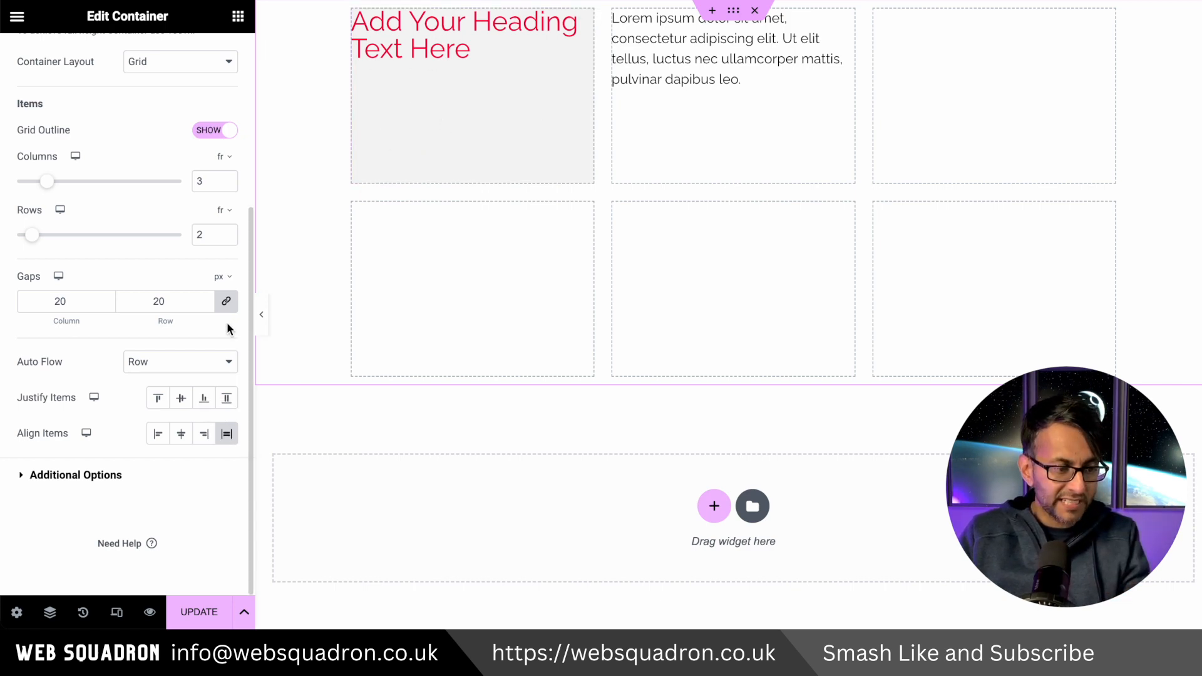
Try the Center option for the grid's Justify Items setting
left_click(184, 402)
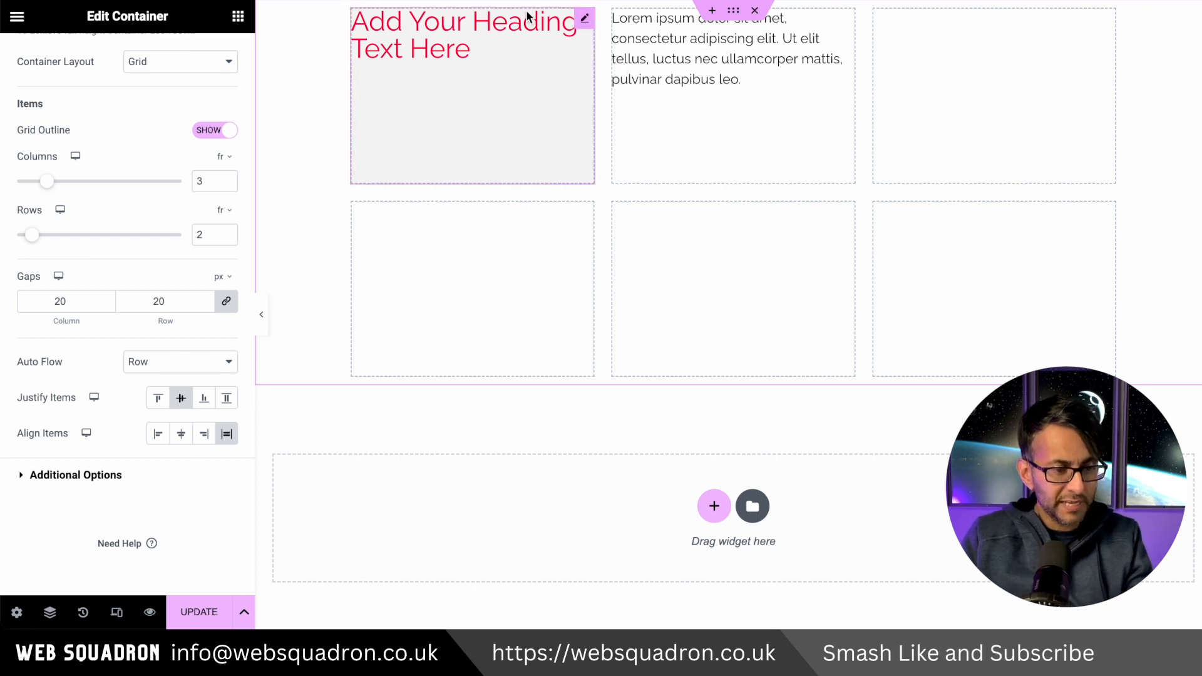
scroll(186, 435, "up", 3)
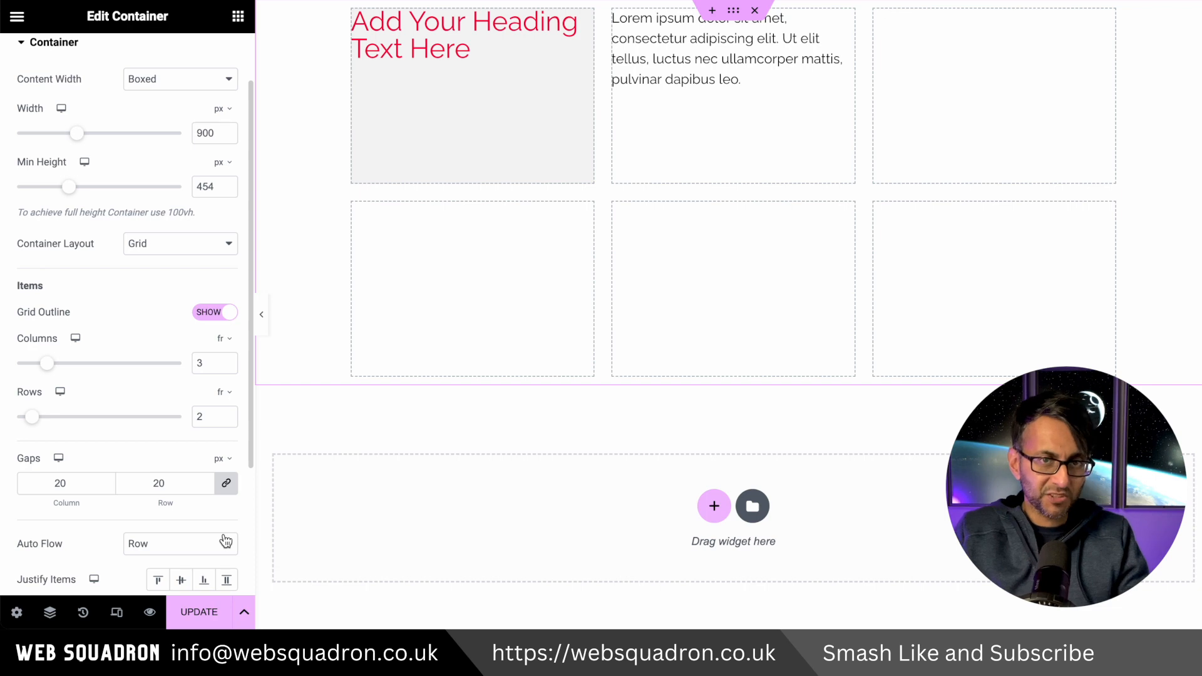
Duplicate the lorem ipsum text widget into the third cell of the grid's first row
right_click(681, 61)
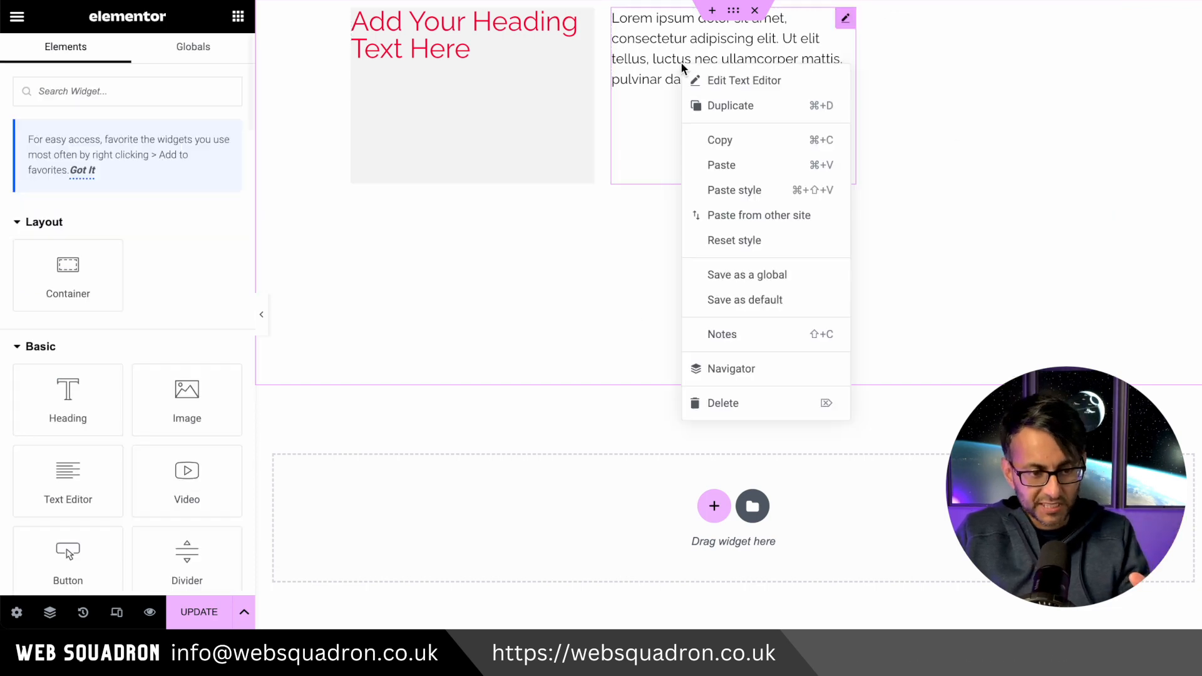
right_click(661, 69)
left_click(718, 122)
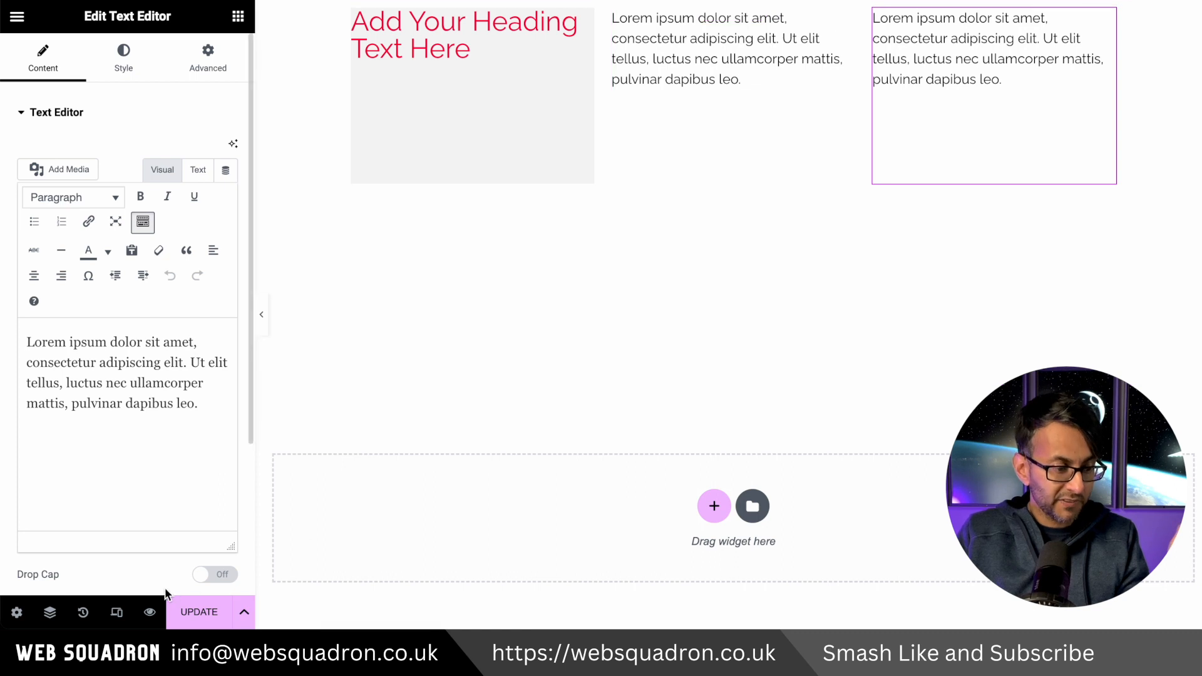
Look over the page structure in the Navigator and add a Text Editor widget to the first cell of the grid's second row
left_click(50, 611)
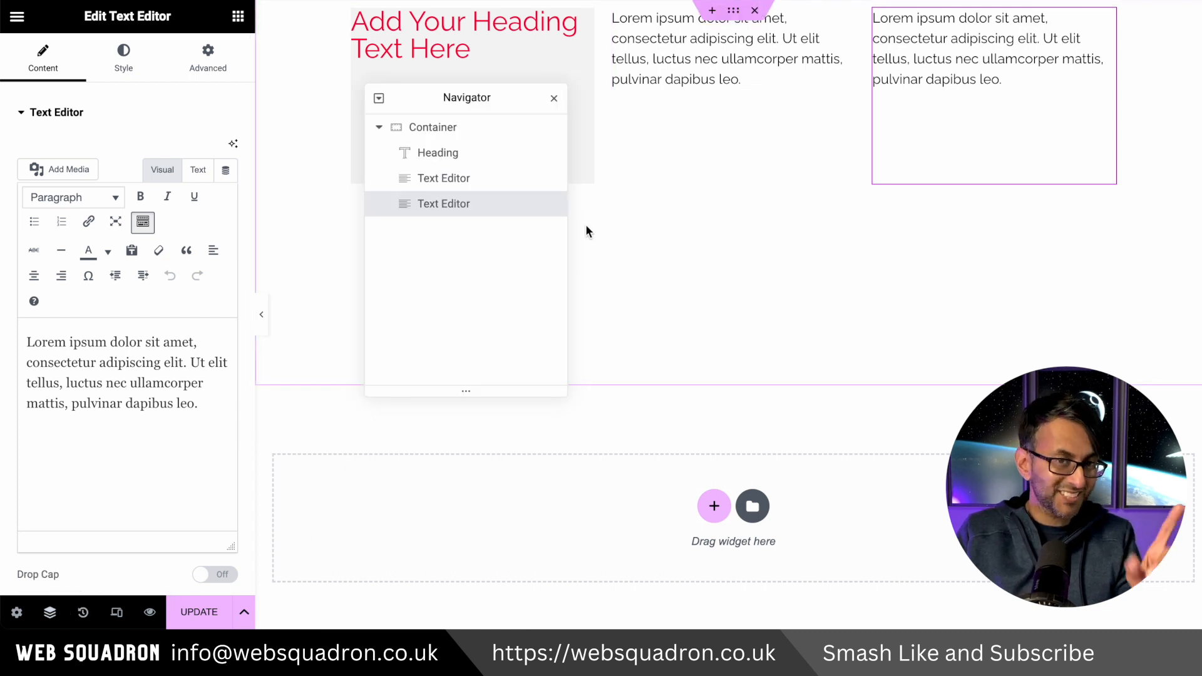
left_click(554, 98)
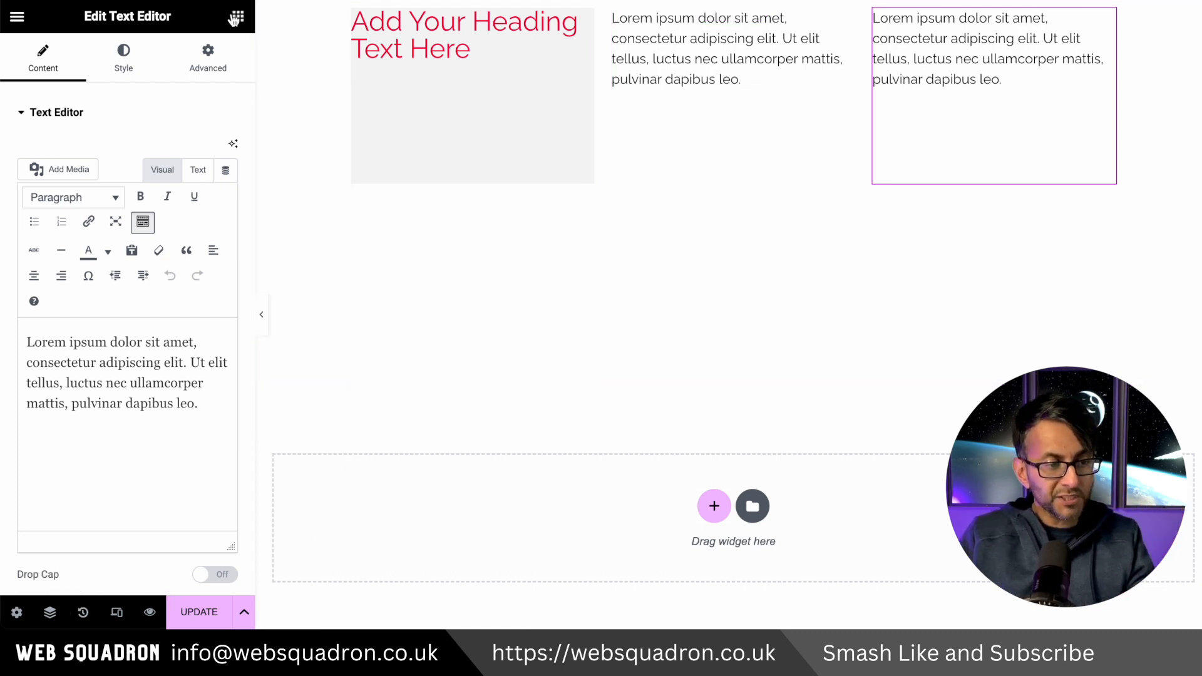
left_click(237, 15)
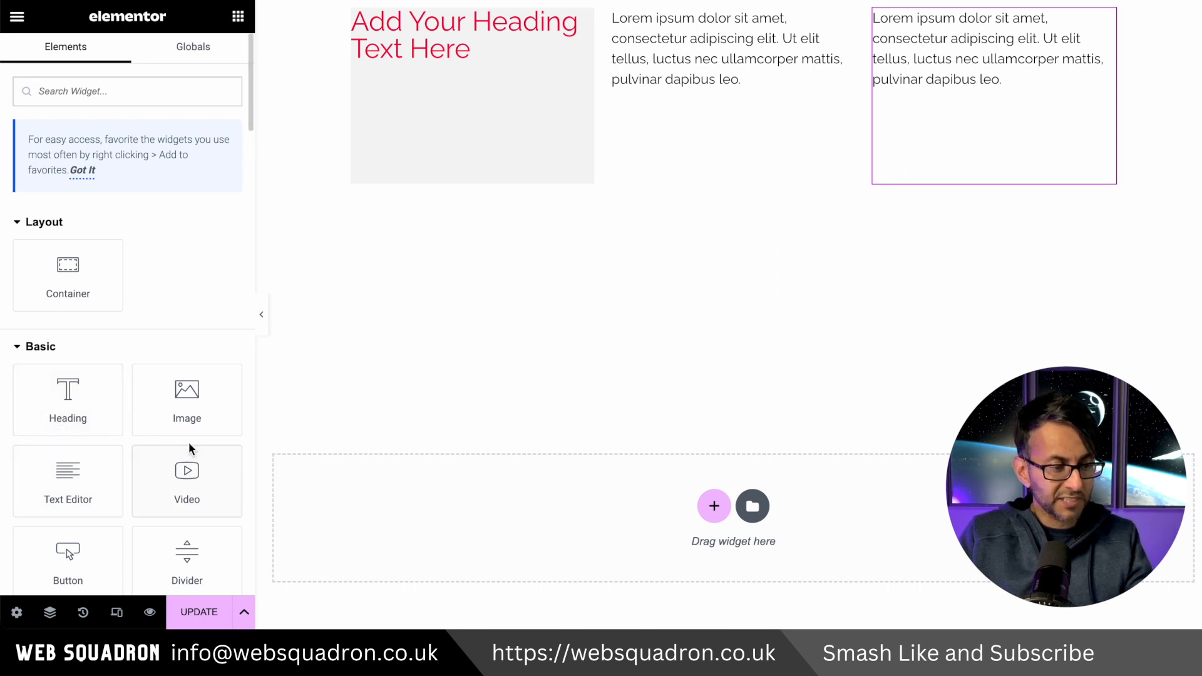
left_click_drag(69, 480, 1098, 161)
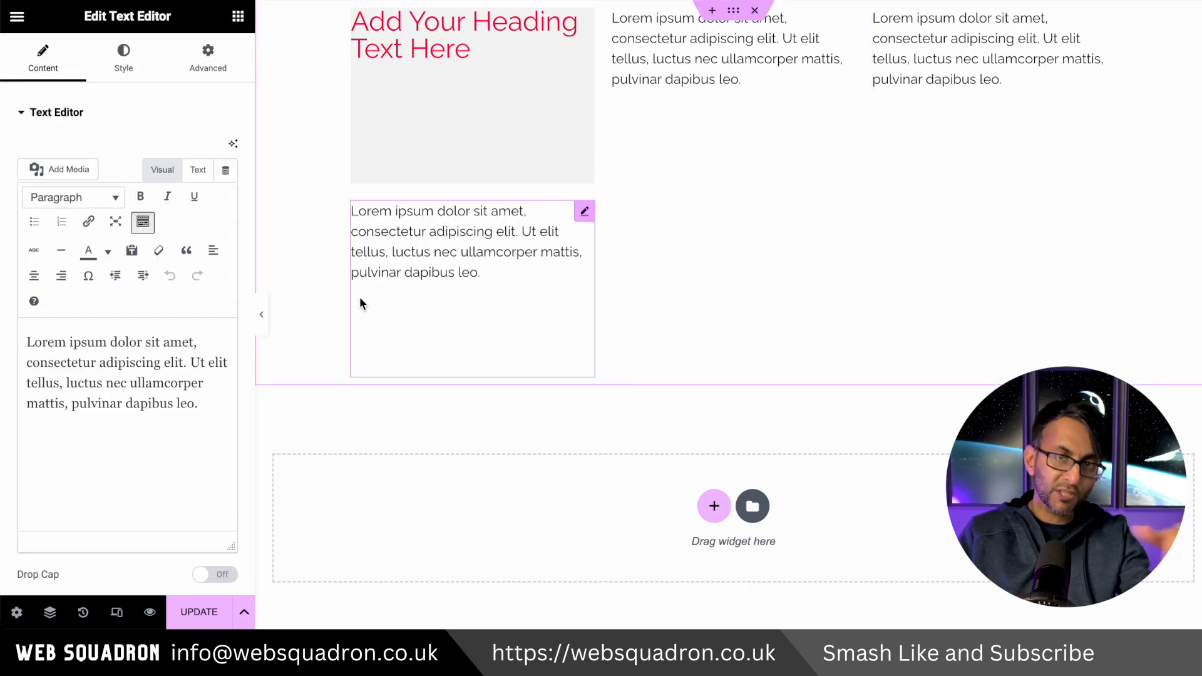
Try duplicating the second-row text widget into the next cell twice, deleting the copy each time
right_click(514, 248)
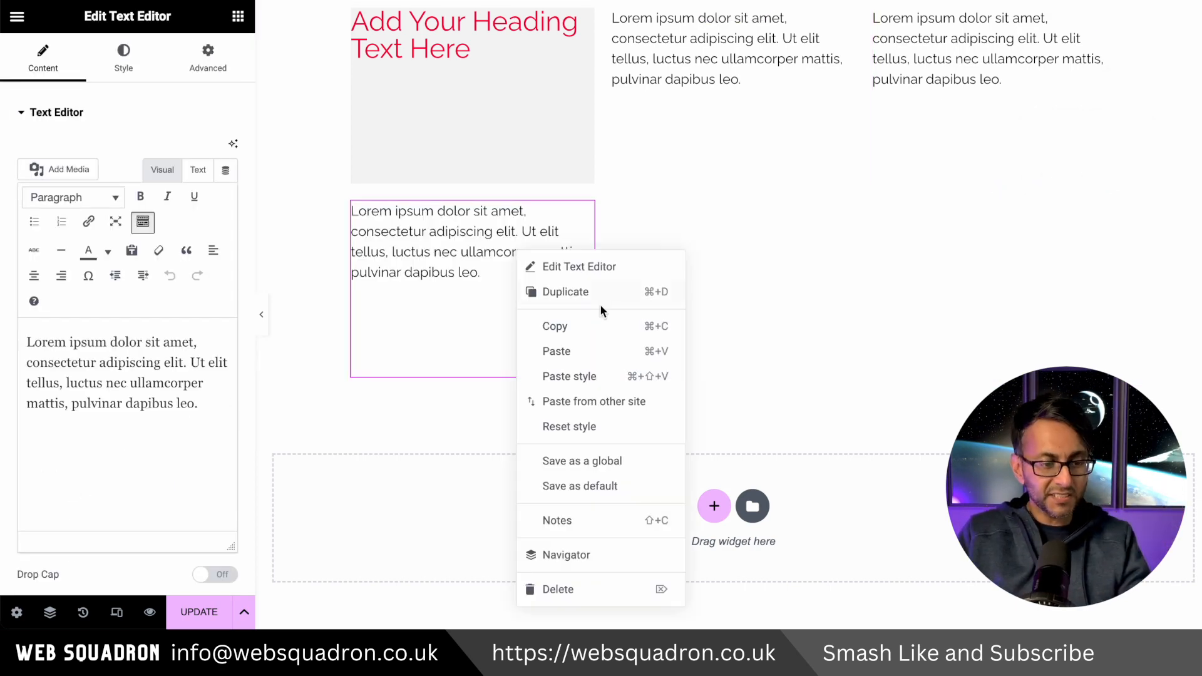
left_click(602, 290)
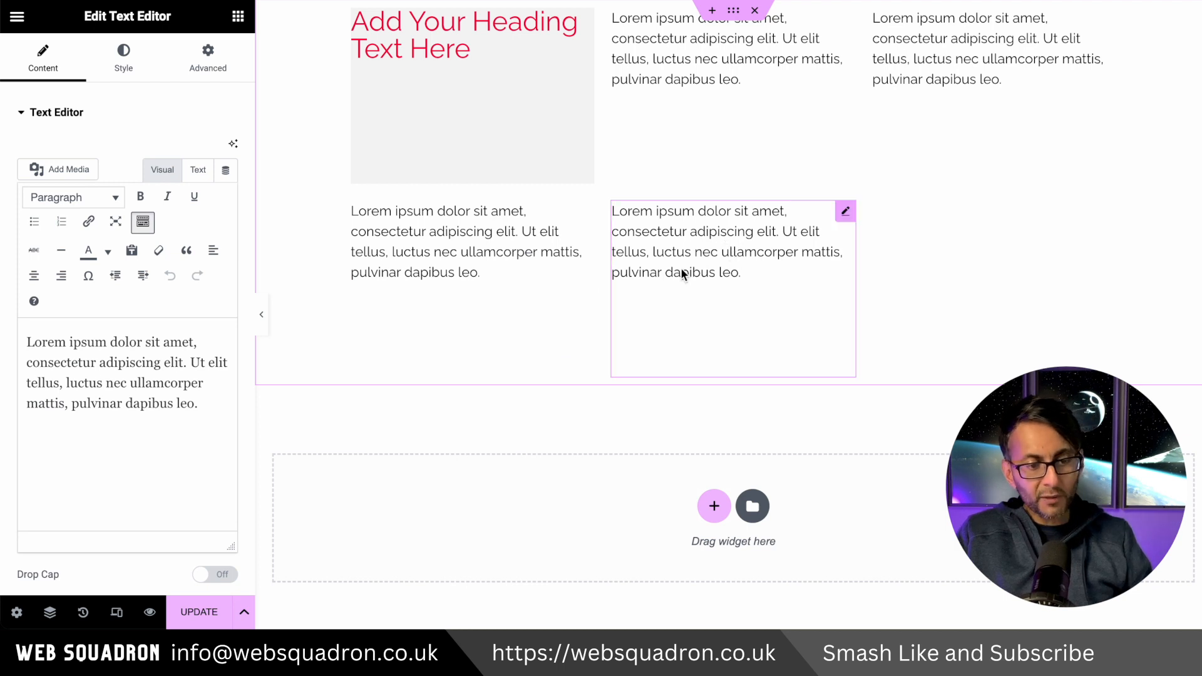
key("Delete")
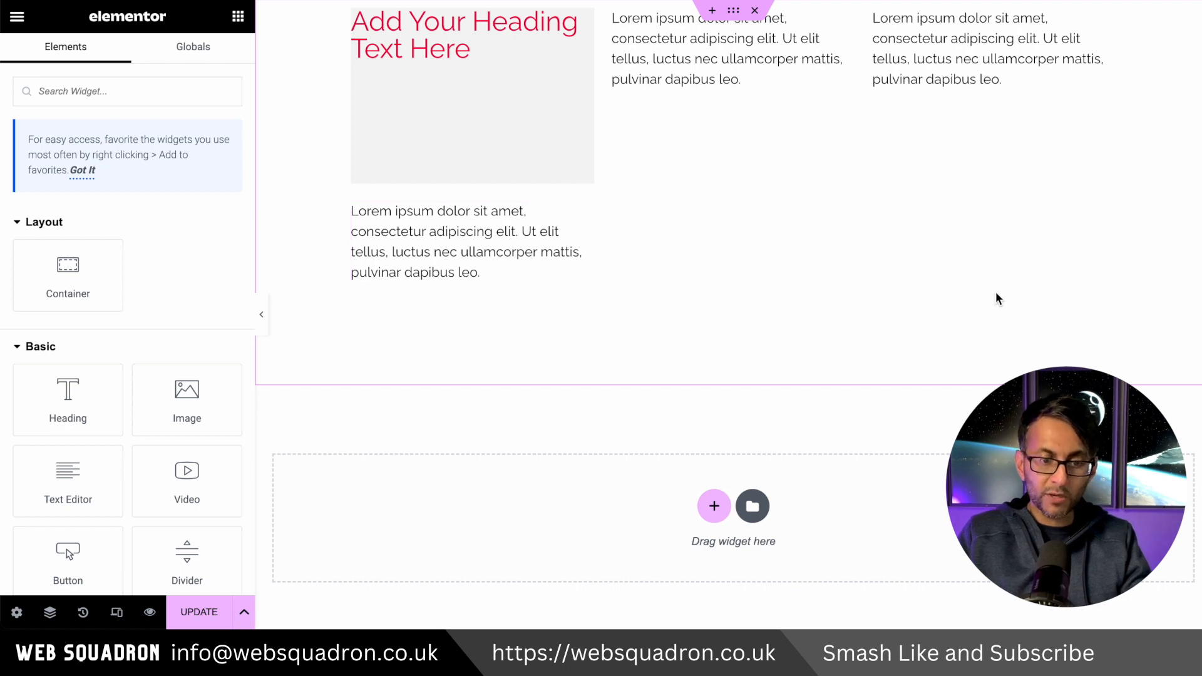
right_click(505, 234)
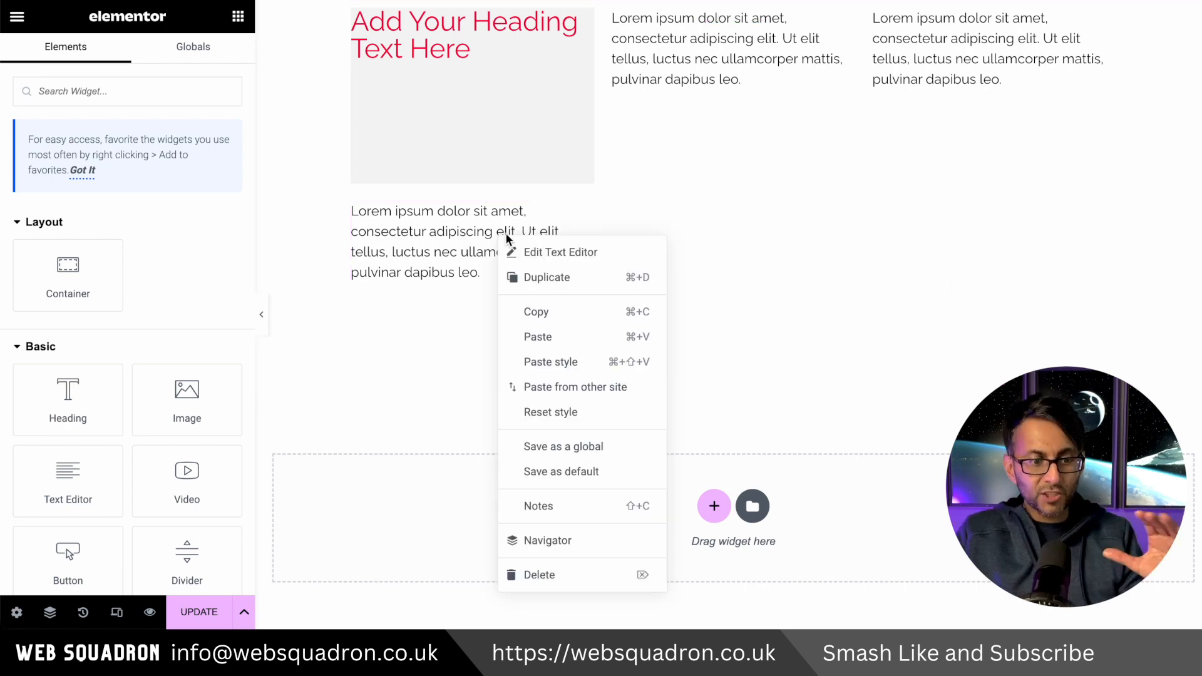
left_click(586, 276)
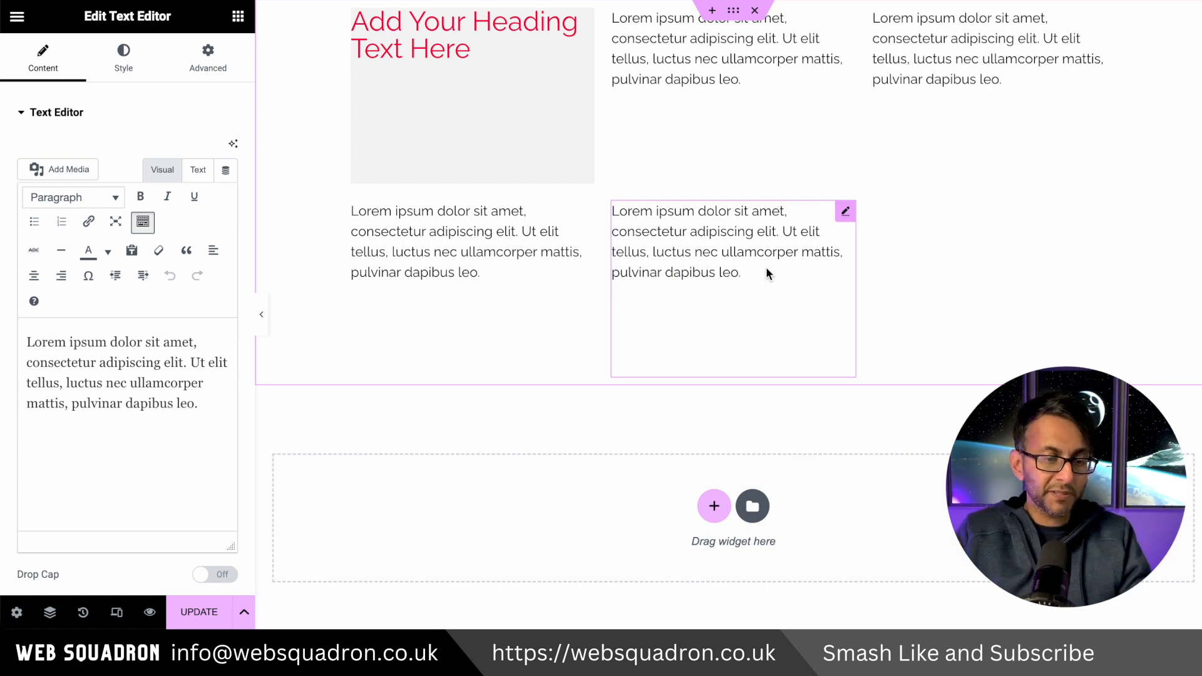
right_click(739, 268)
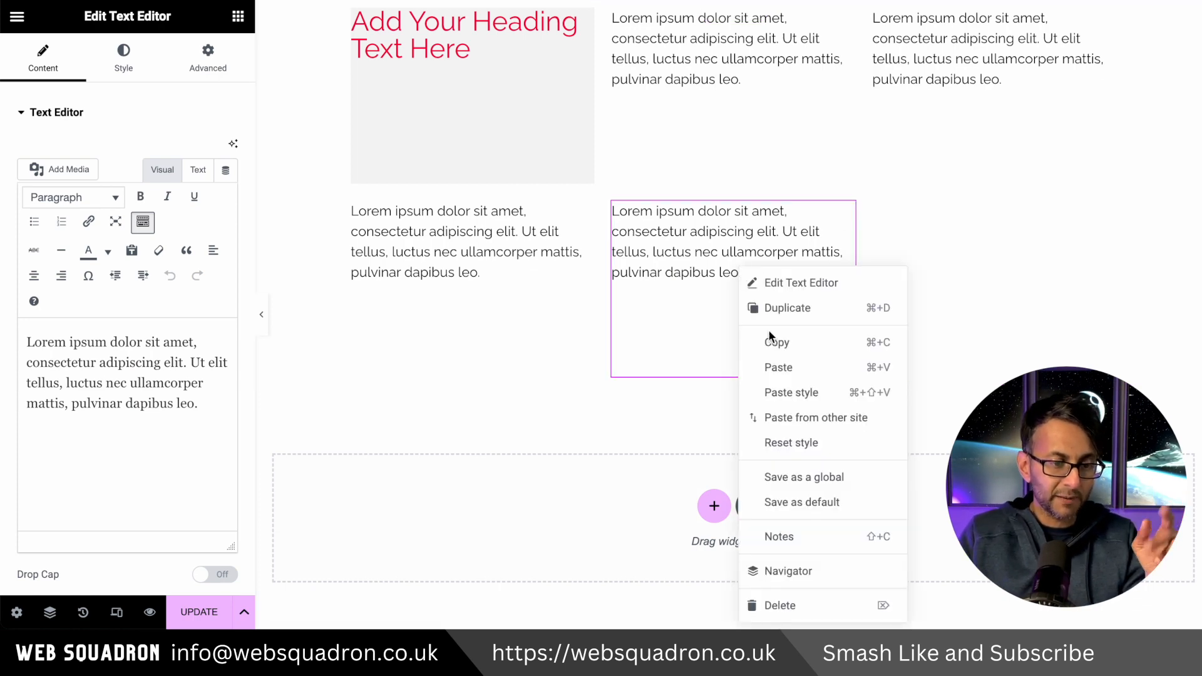
left_click(808, 606)
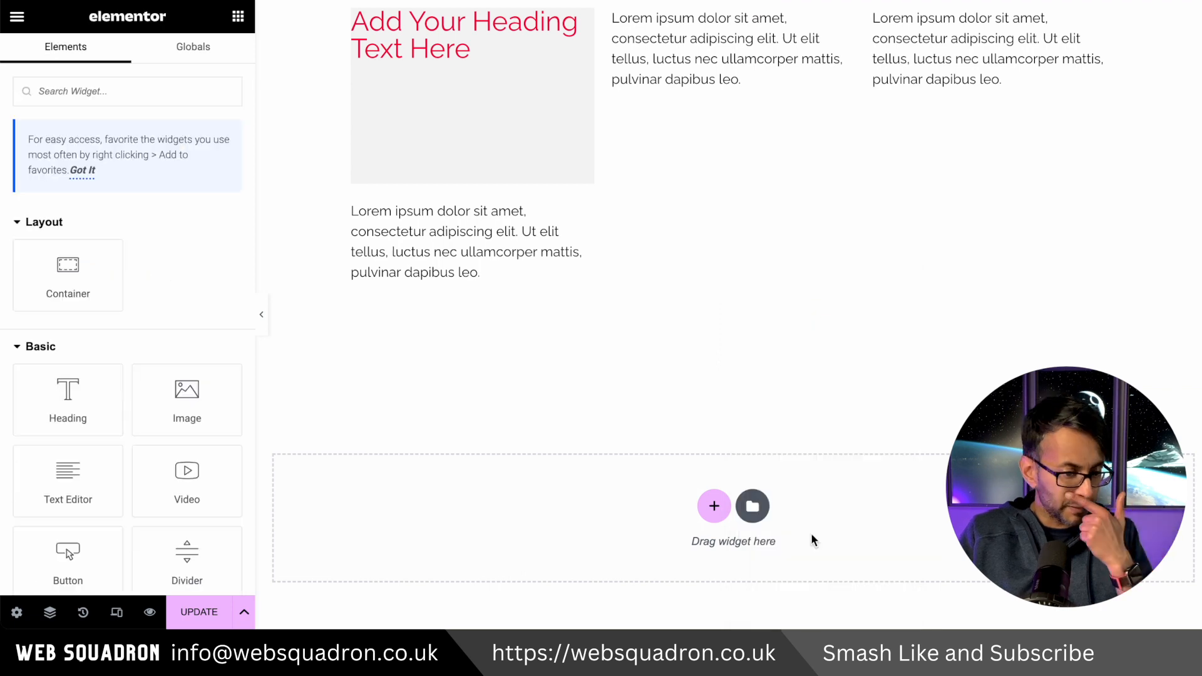
Place an empty container in the second row's middle cell and a Text Editor widget in its third cell, and preview the full-width layout
left_click_drag(72, 285, 563, 259)
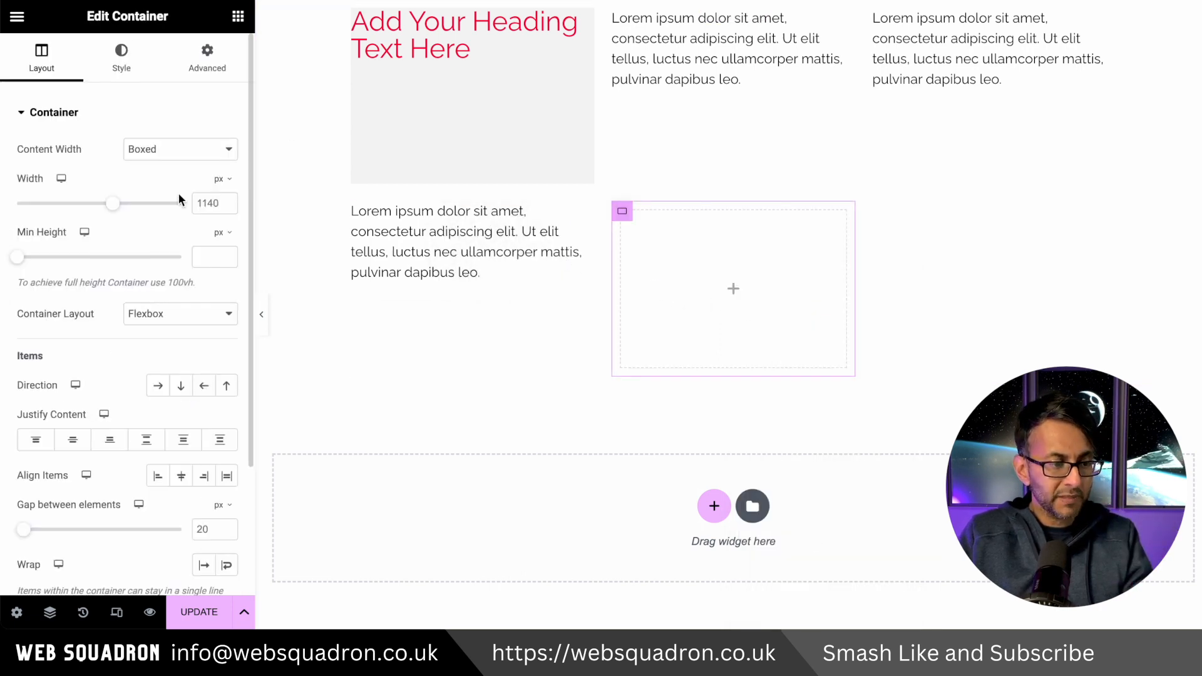
left_click(231, 15)
left_click_drag(67, 477, 933, 231)
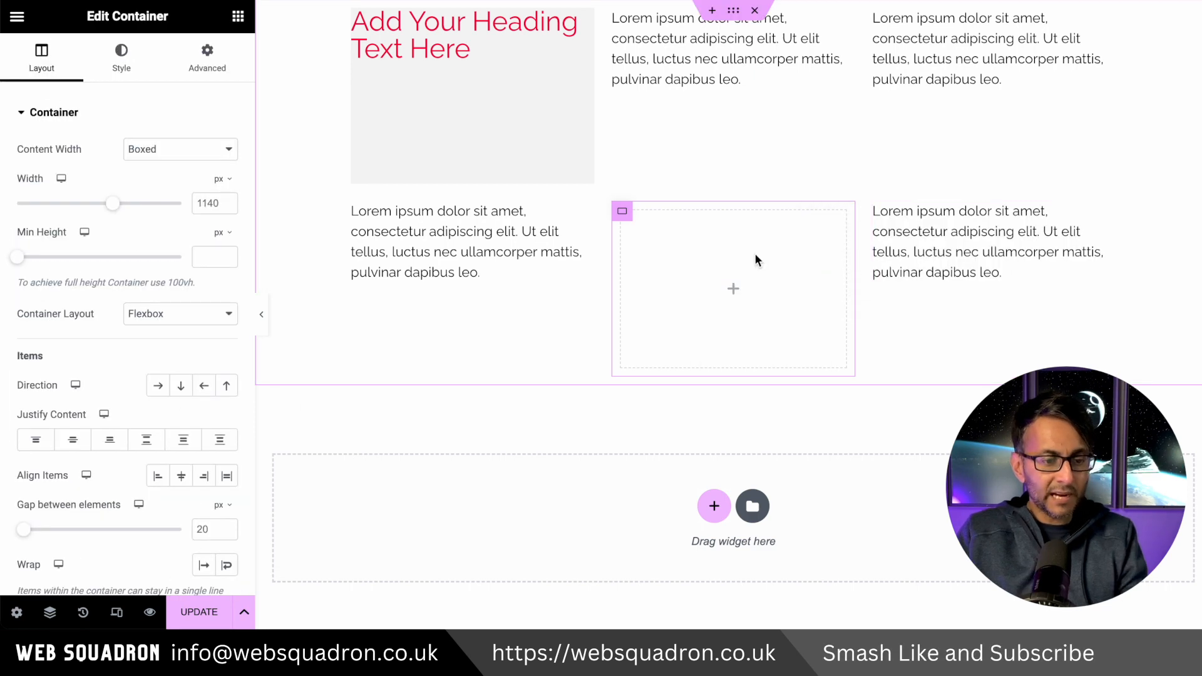
left_click(261, 314)
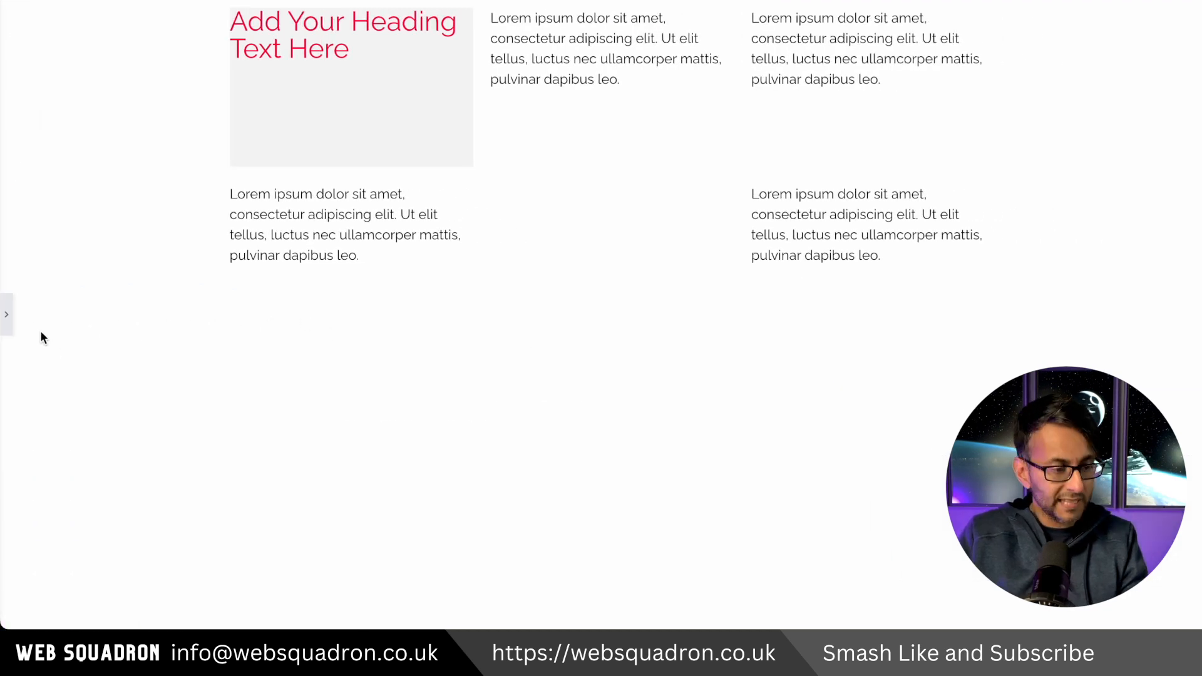
left_click(7, 324)
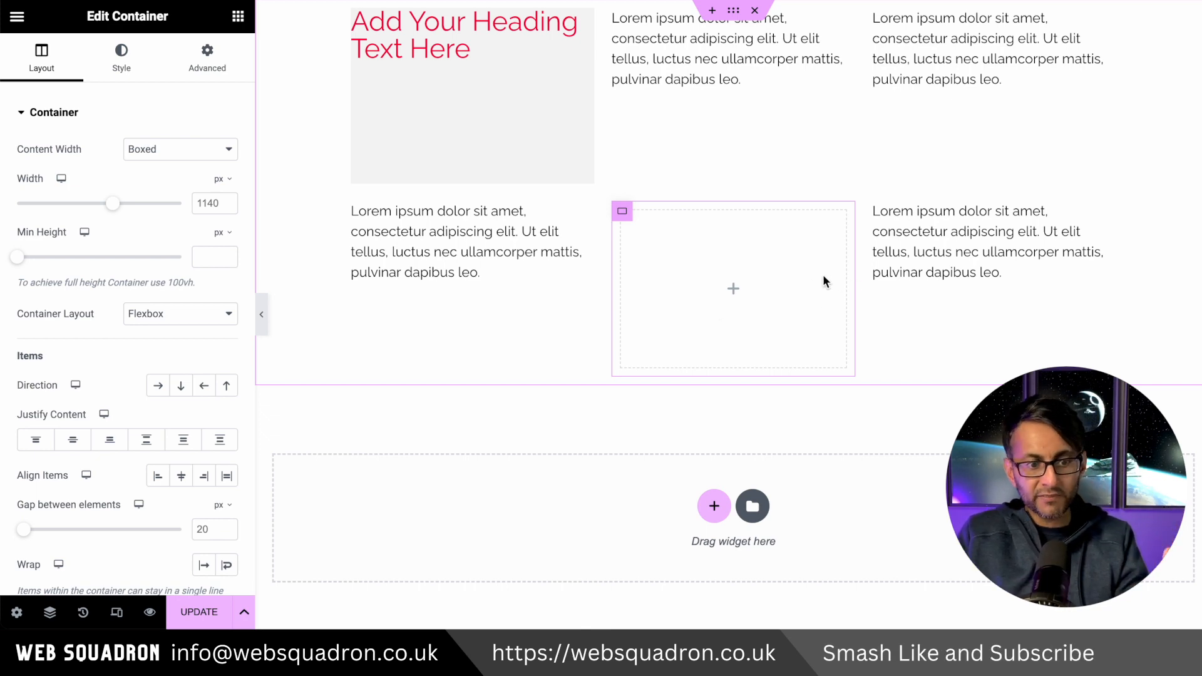
Replace the empty container in the second row's middle cell with a Spacer widget and set its space to 0 px
right_click(745, 283)
left_click(820, 612)
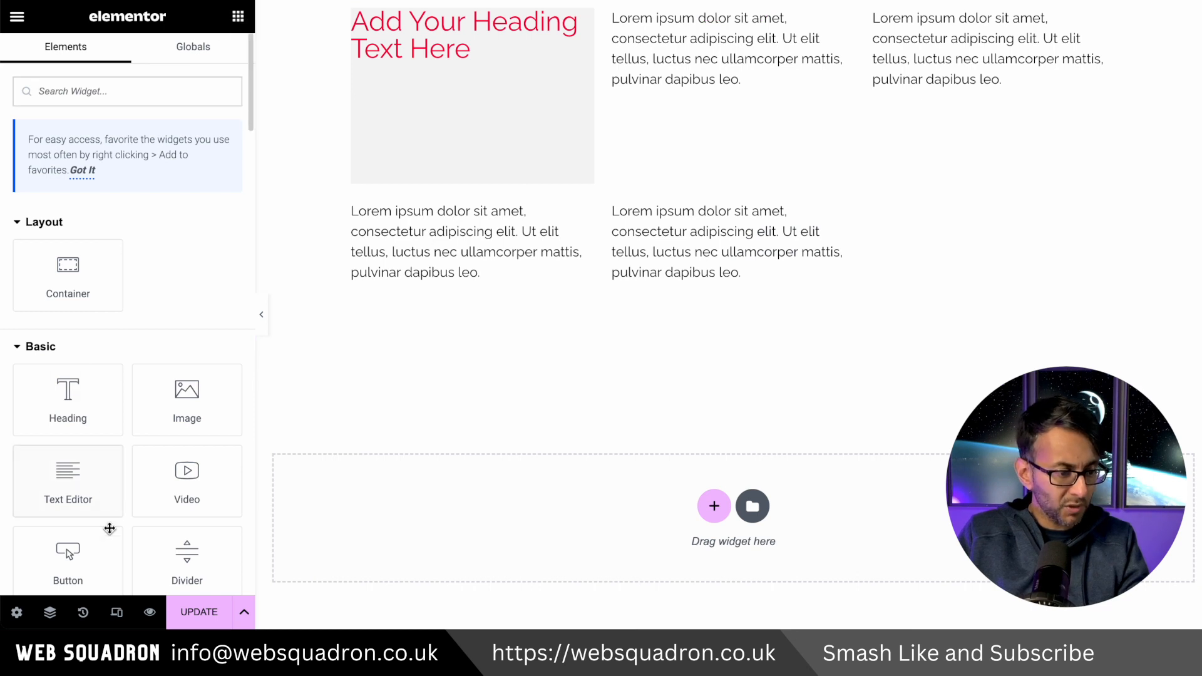
scroll(210, 529, "down", 2)
left_click_drag(67, 563, 527, 232)
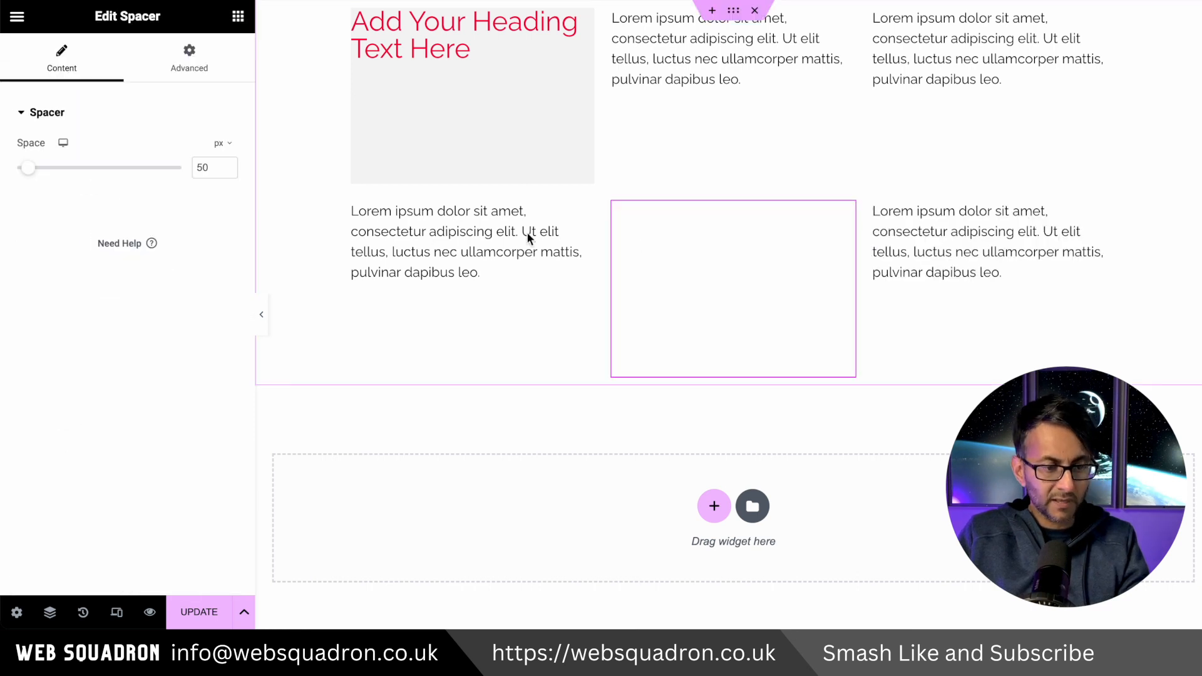
left_click(227, 170)
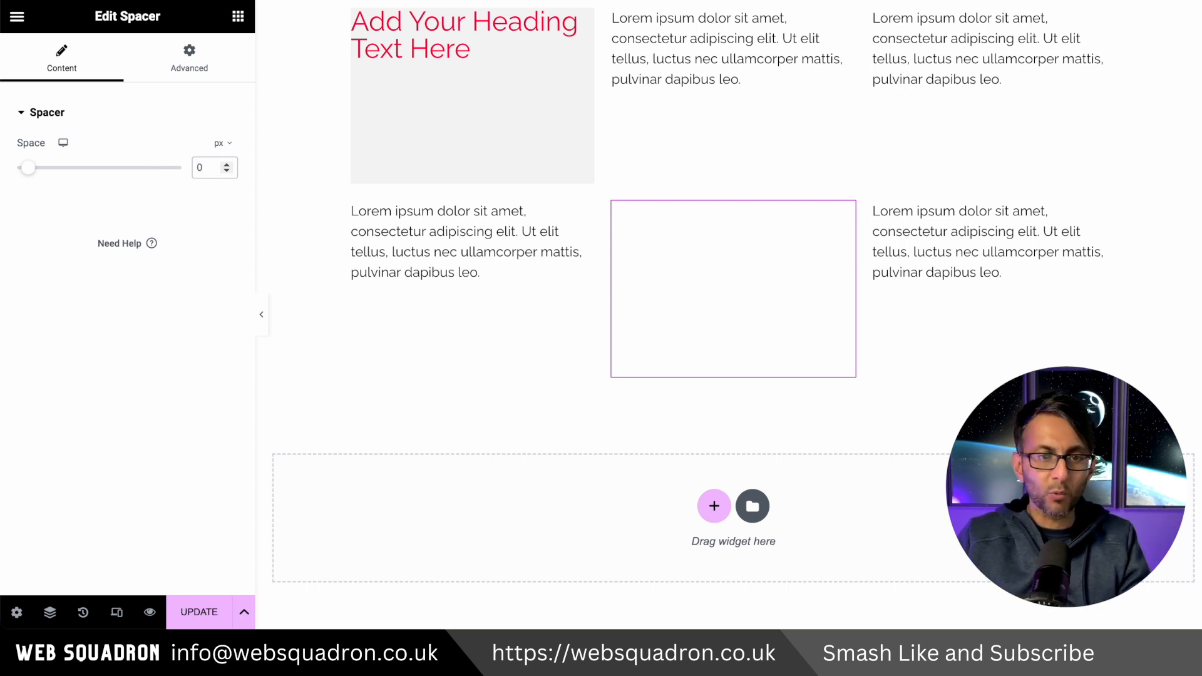
left_click(261, 314)
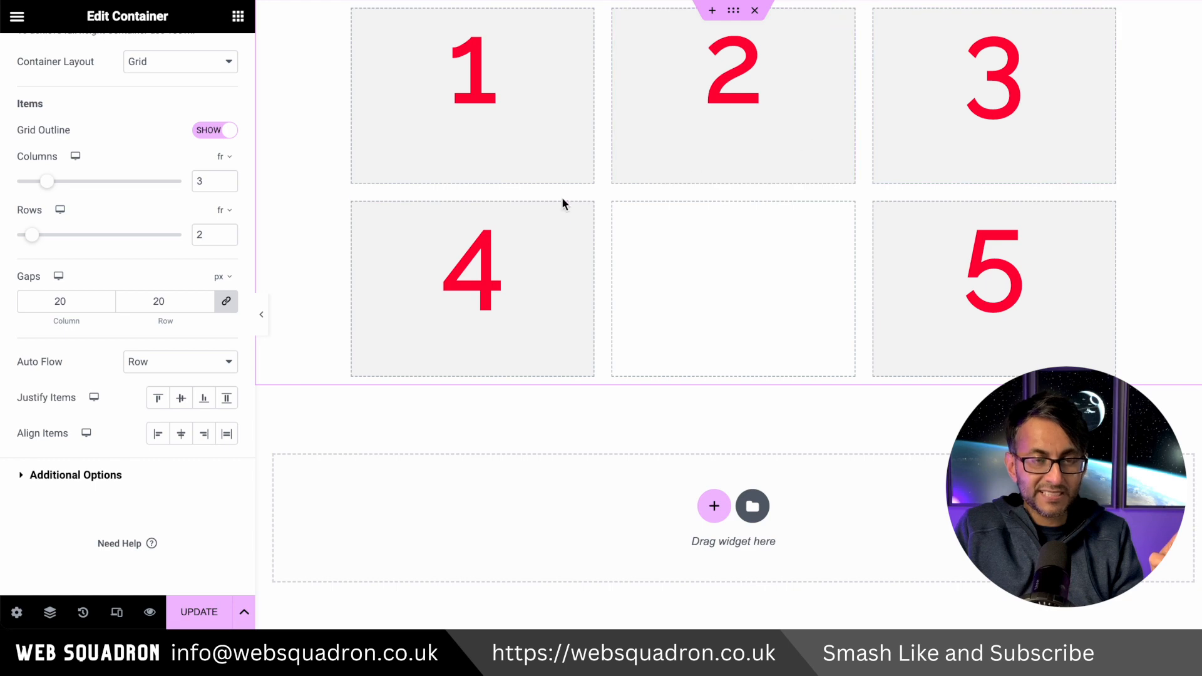
Compare the grid's Column and Row Auto Flow options twice, finishing on Row
left_click(198, 363)
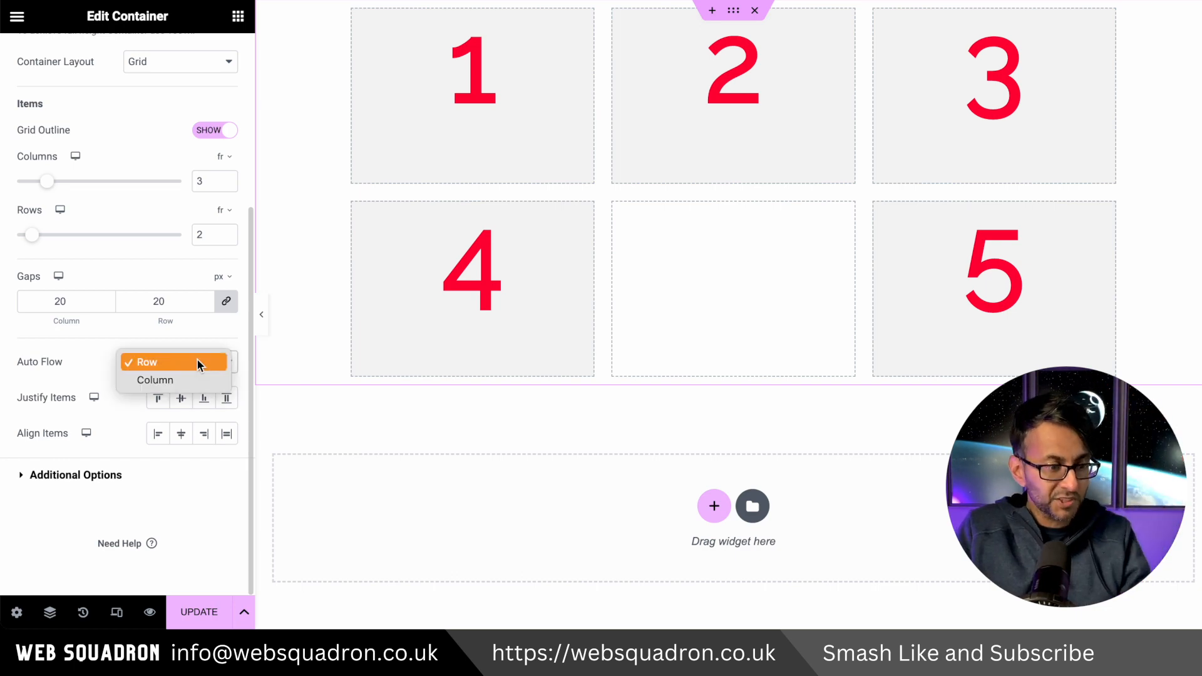
left_click(188, 375)
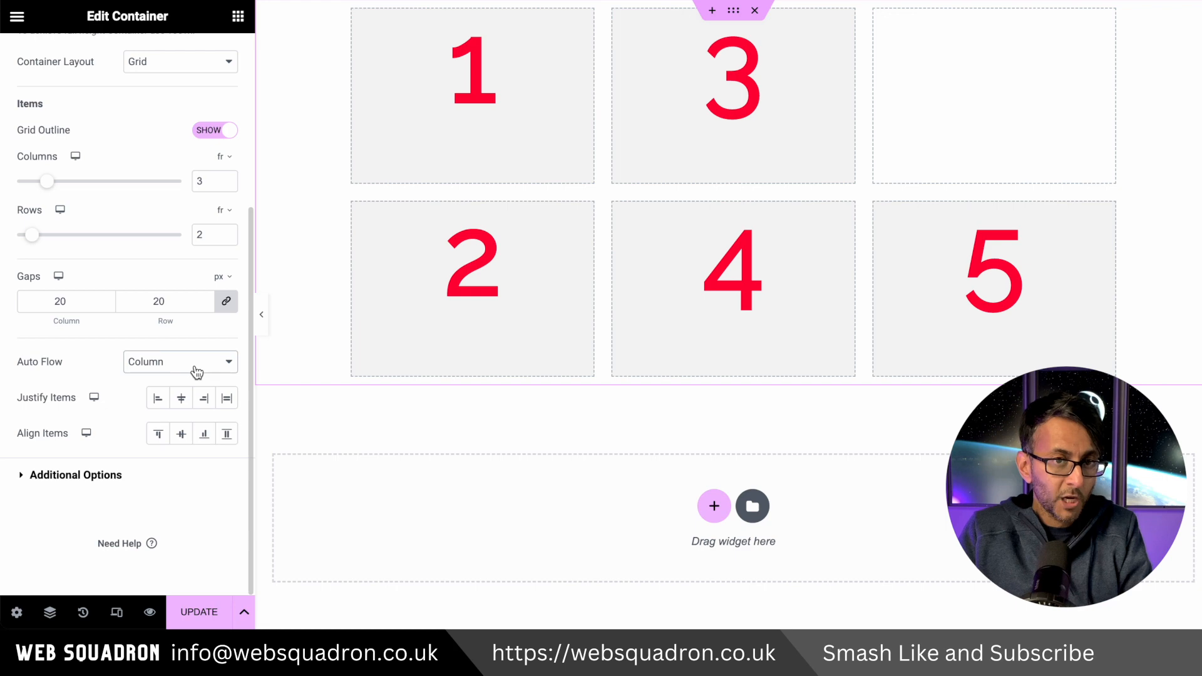
left_click(192, 367)
left_click(187, 345)
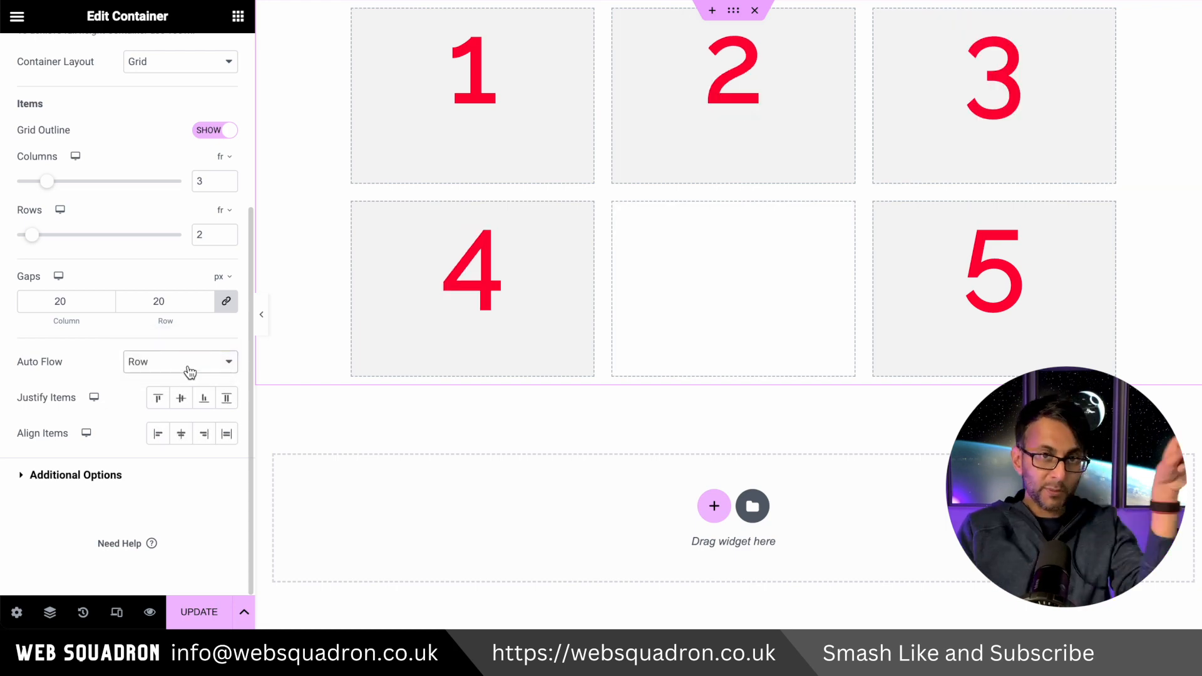
left_click(190, 370)
left_click(175, 381)
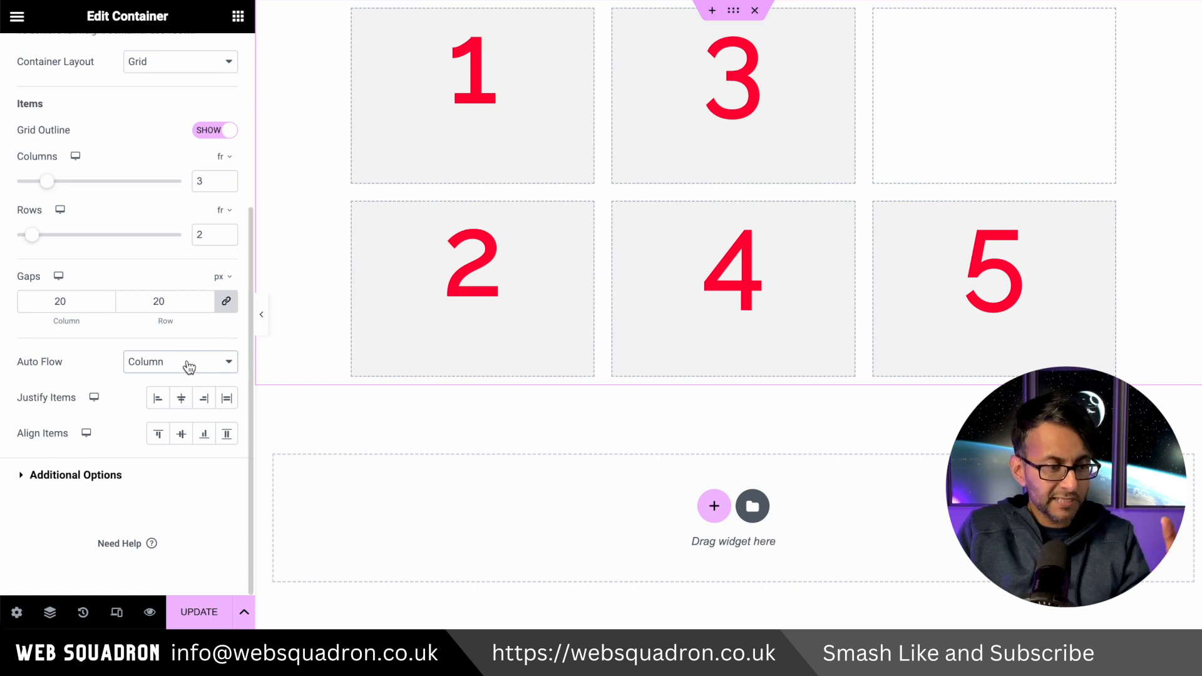
left_click(188, 368)
left_click(193, 346)
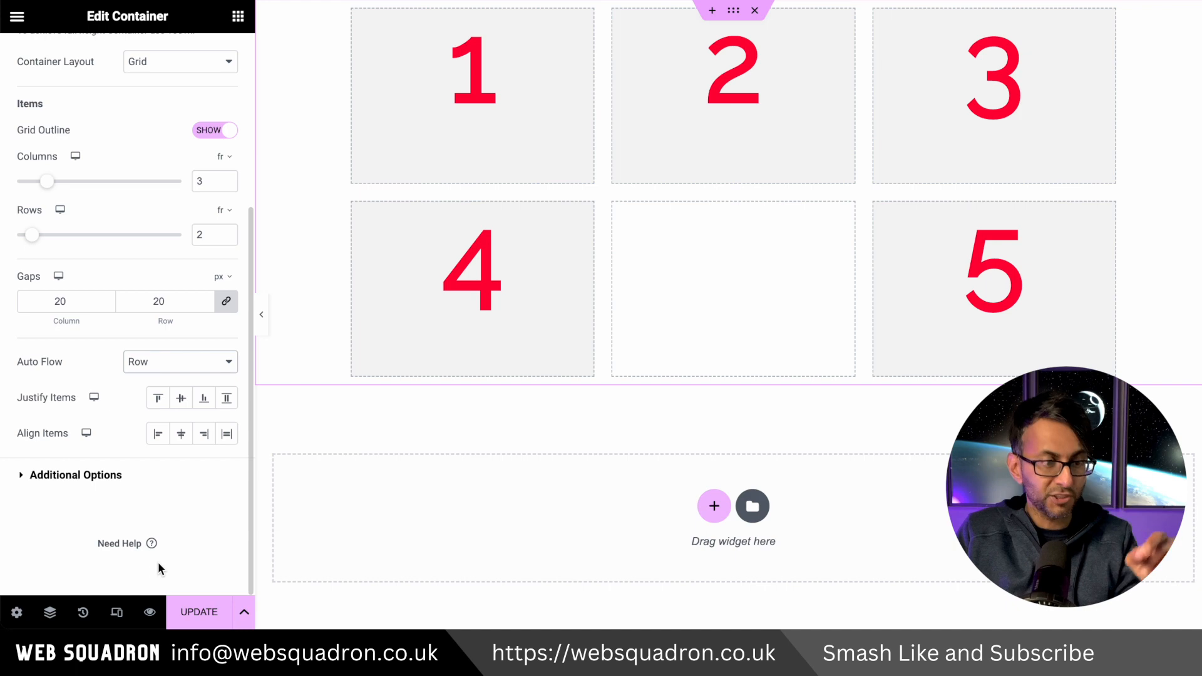
Examine the stacking of the numbered cells and the spacer in the mobile preview
left_click(117, 612)
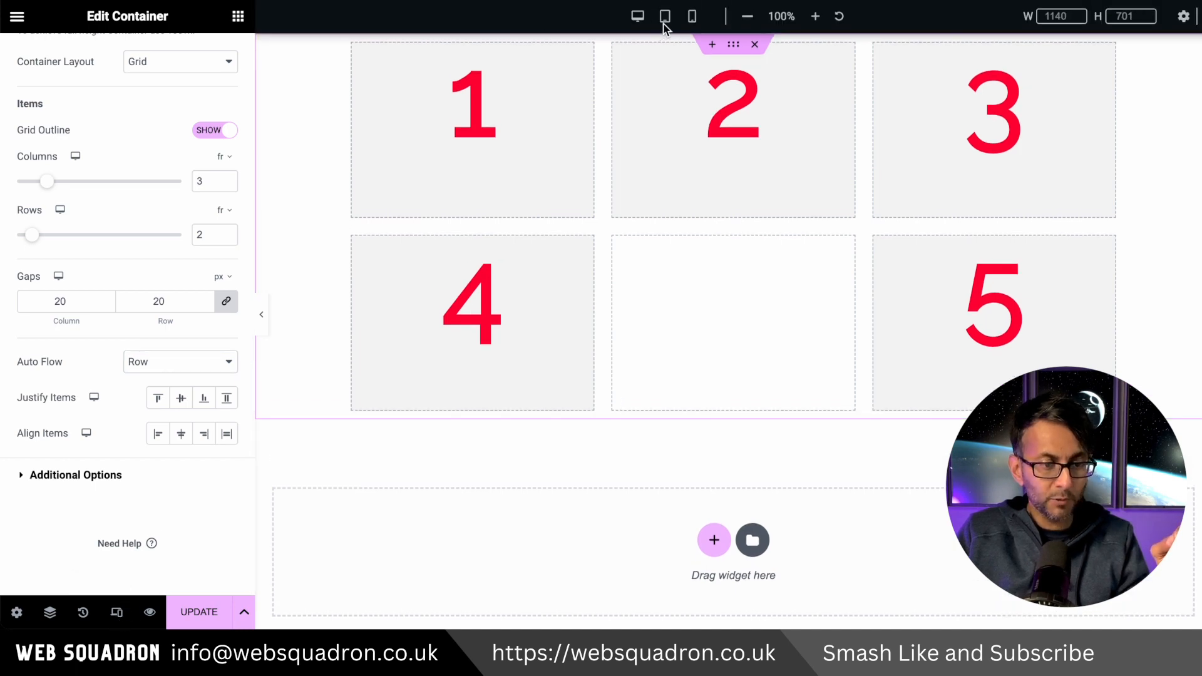
left_click(692, 17)
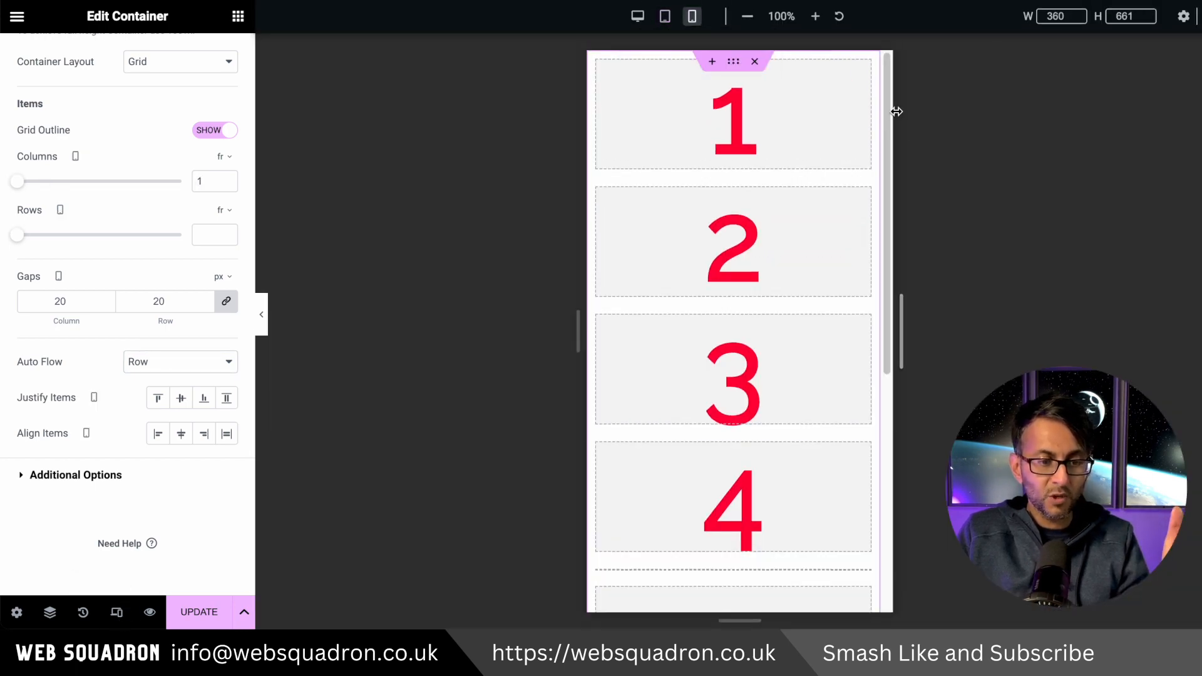
left_click_drag(890, 118, 896, 230)
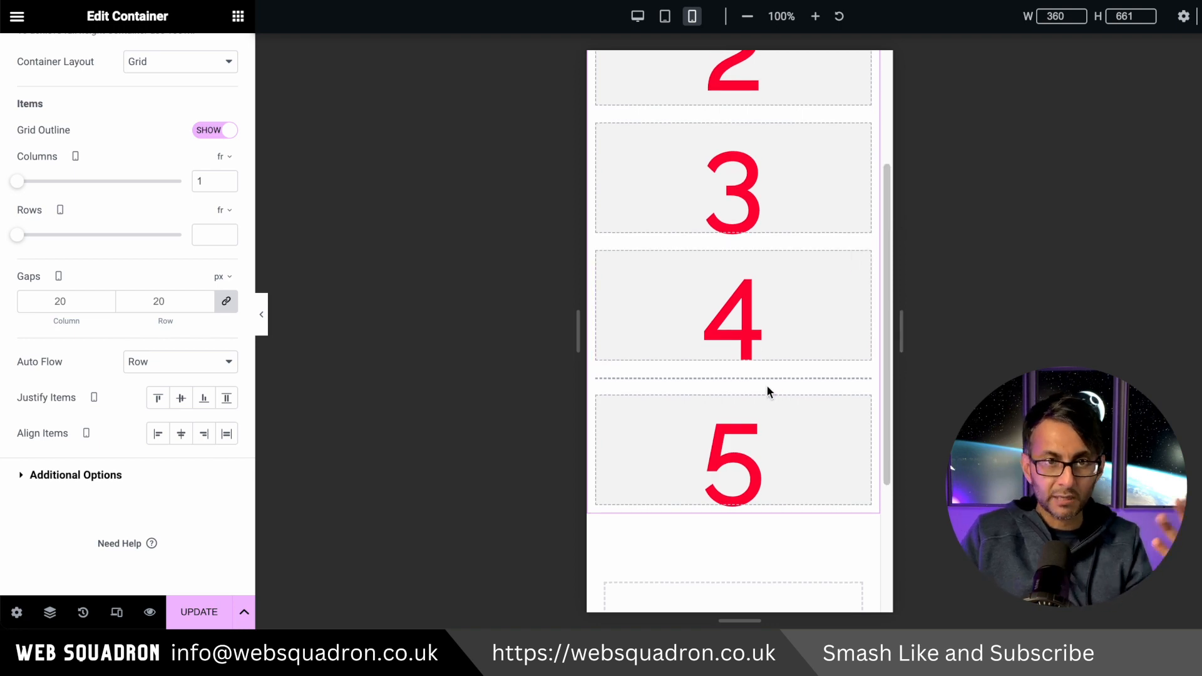
left_click_drag(885, 332, 902, 189)
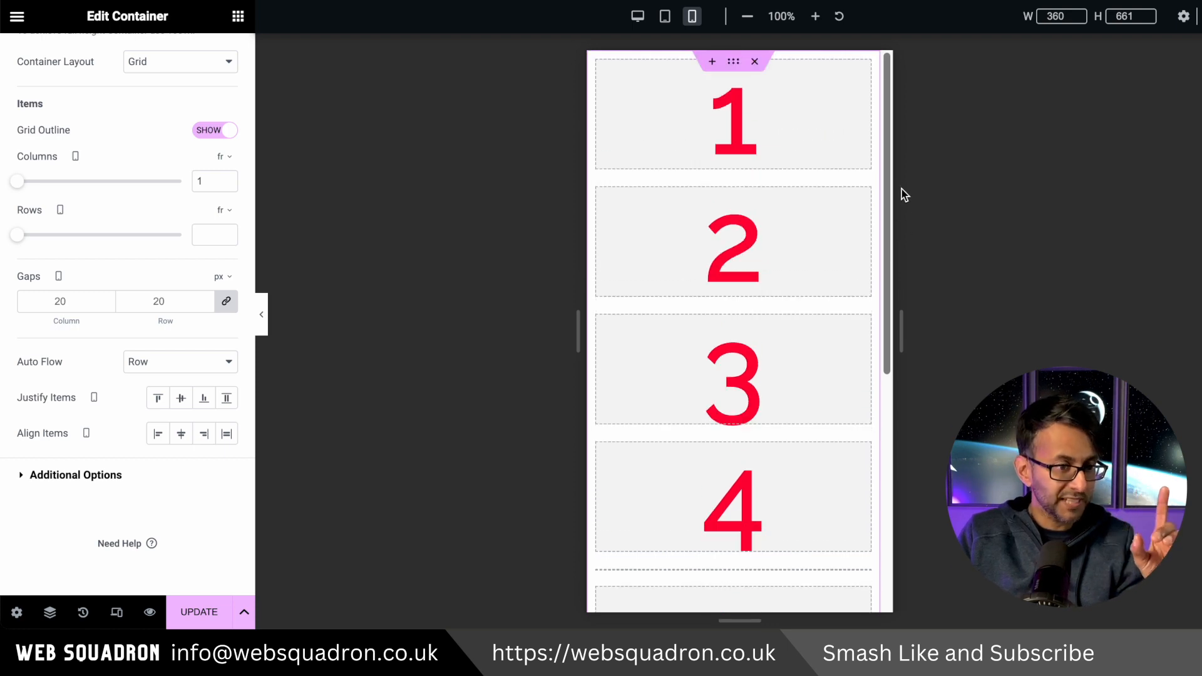
Try Column for the grid's Auto Flow in the mobile preview and return it to Row
left_click(179, 363)
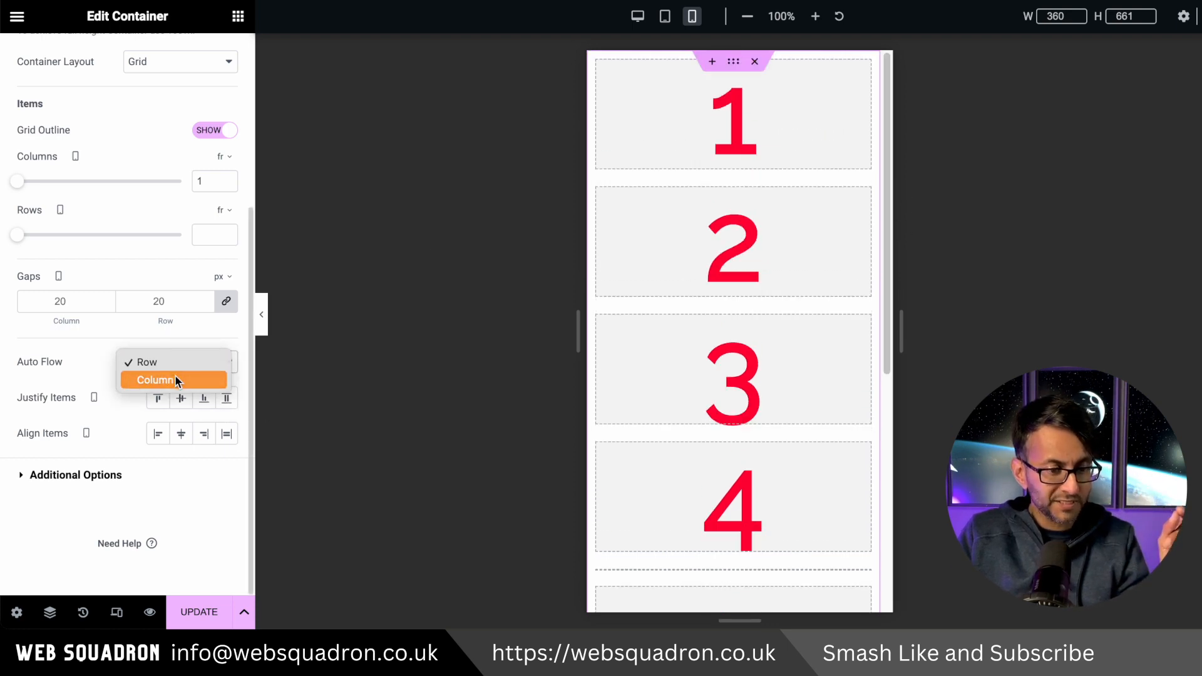
left_click(177, 381)
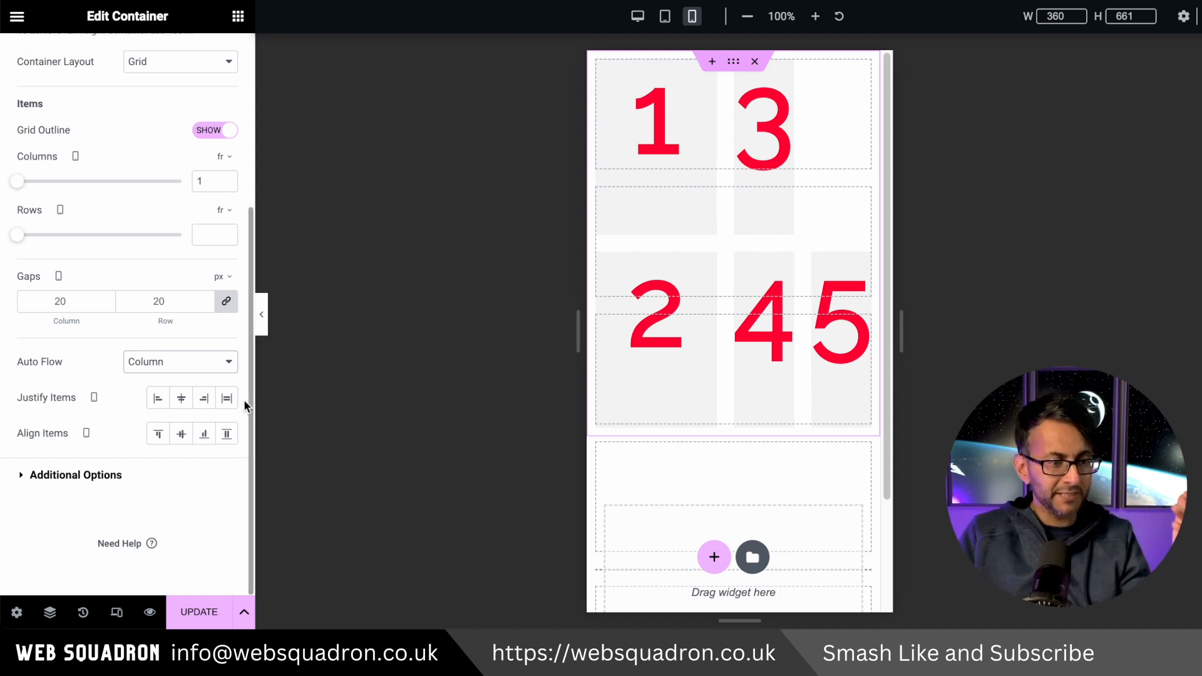
left_click(192, 361)
left_click(182, 343)
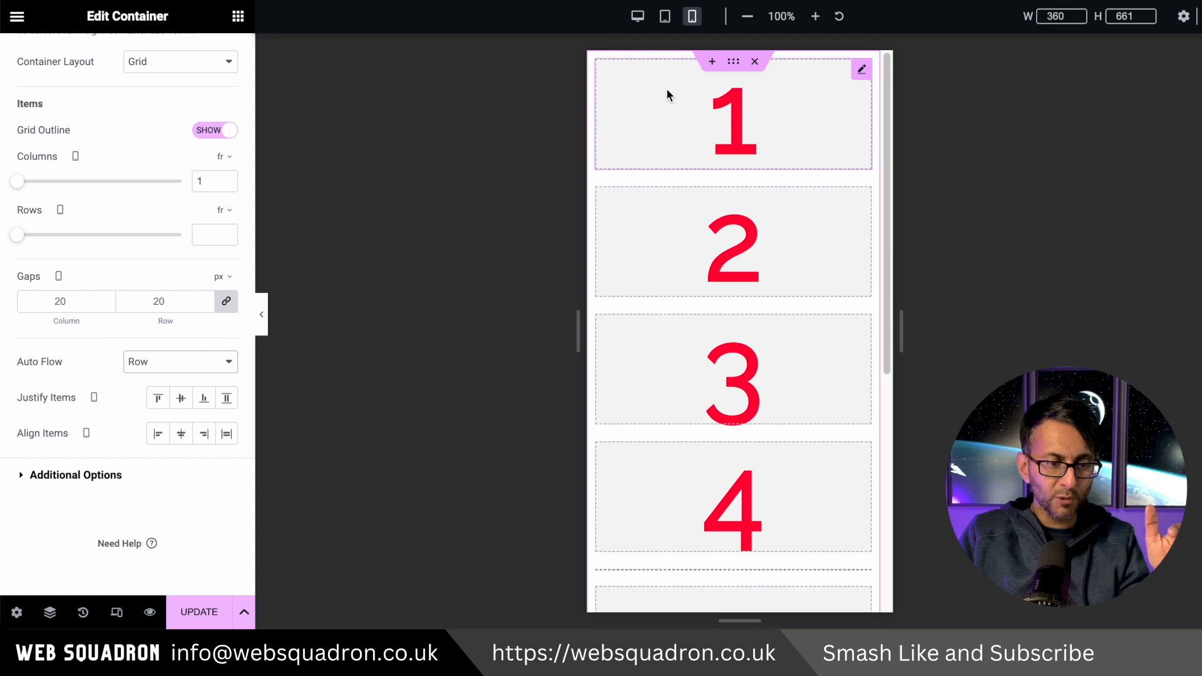
Switch to the desktop preview and try Flexbox as the container layout before returning it to Grid
left_click(663, 17)
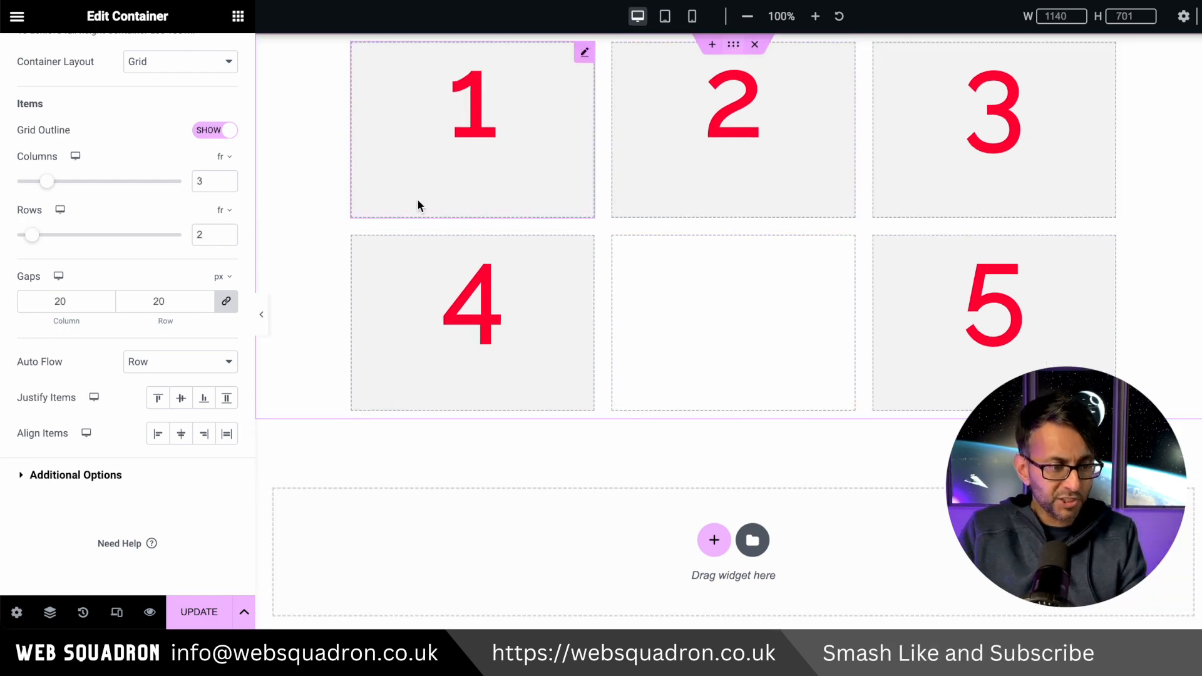
scroll(160, 260, "up", 4)
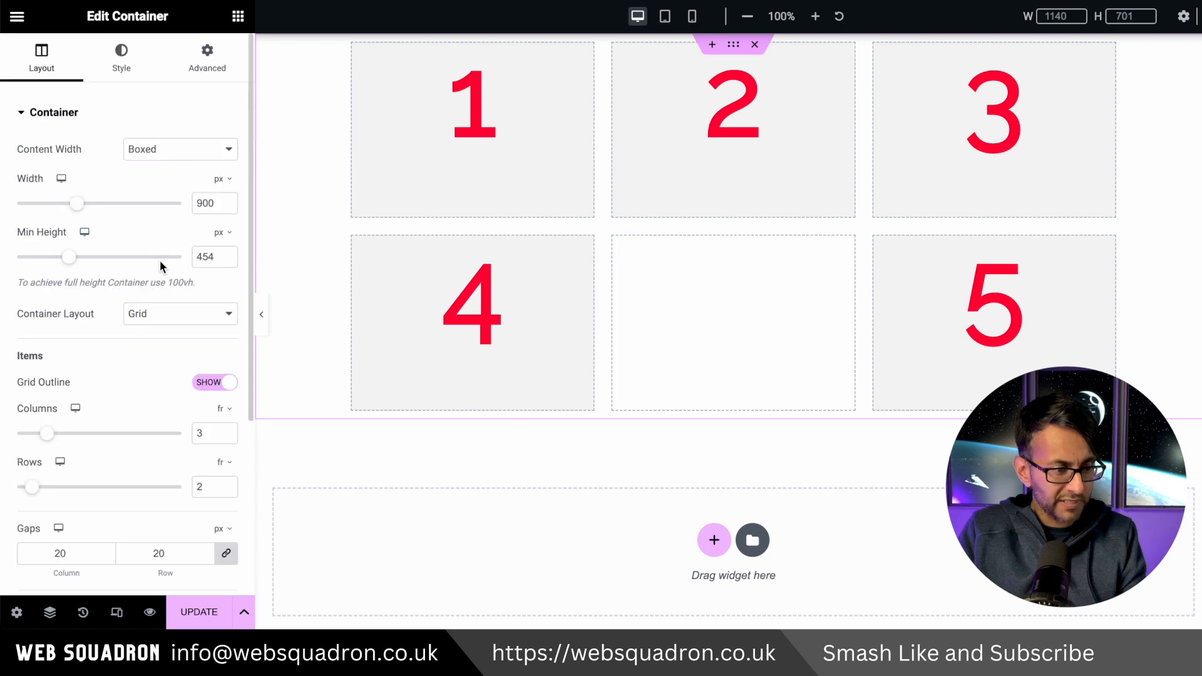
left_click(161, 320)
left_click(172, 295)
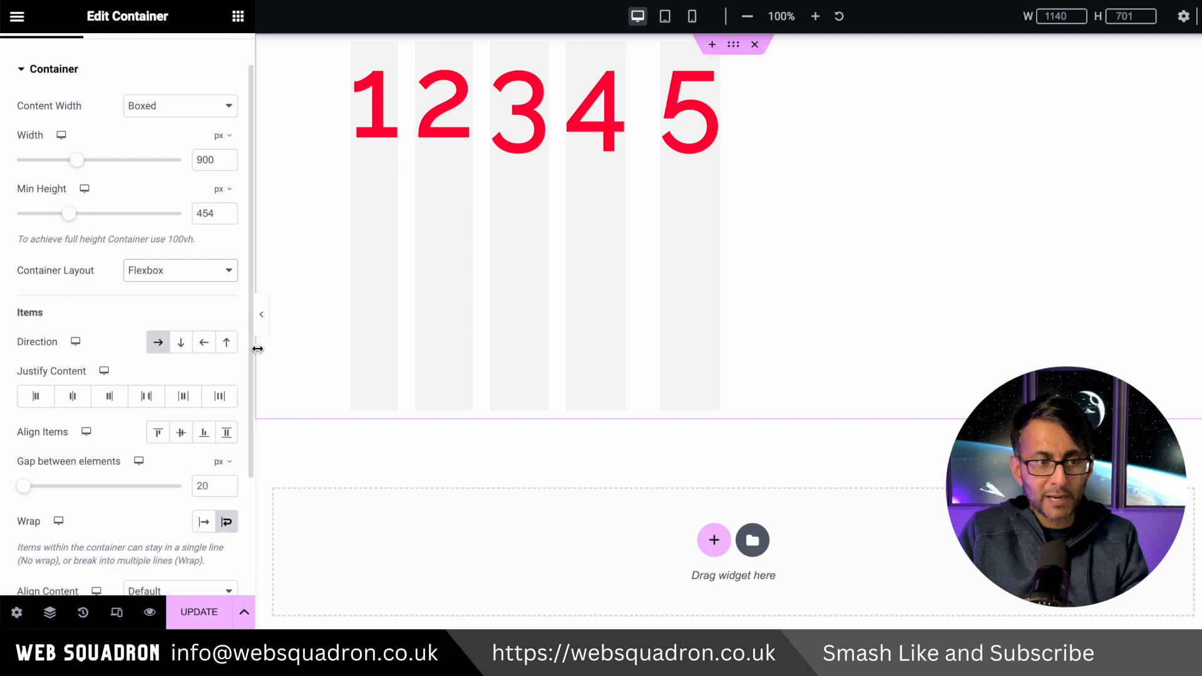
left_click(193, 270)
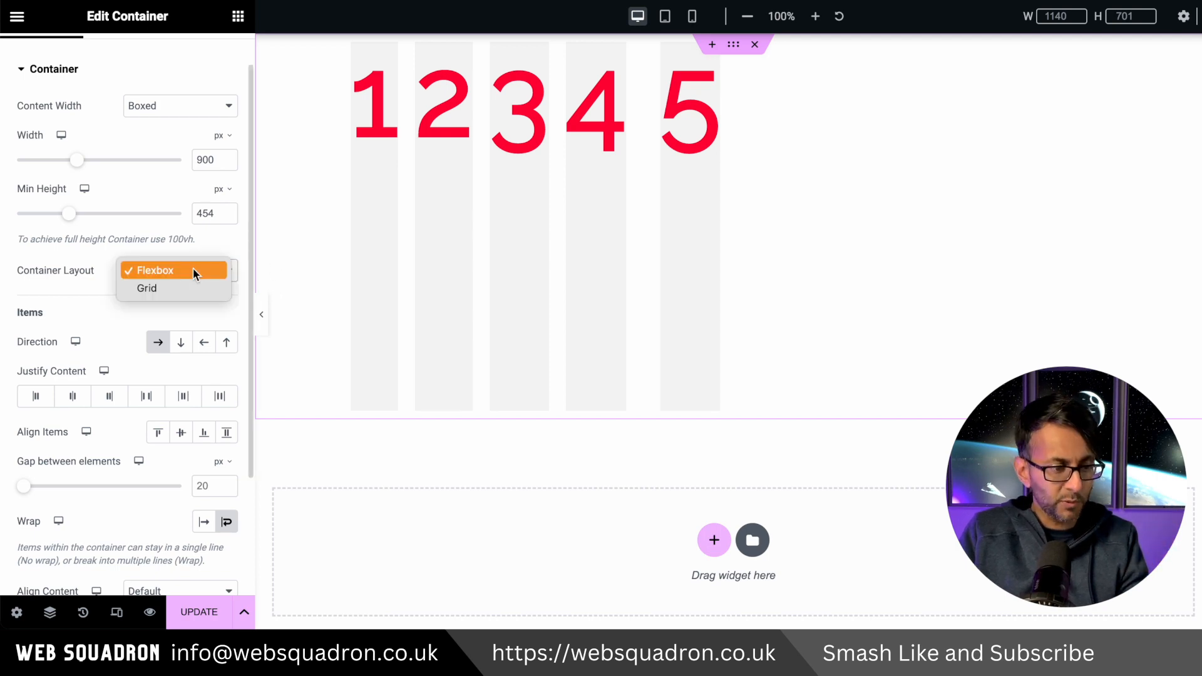
left_click(187, 288)
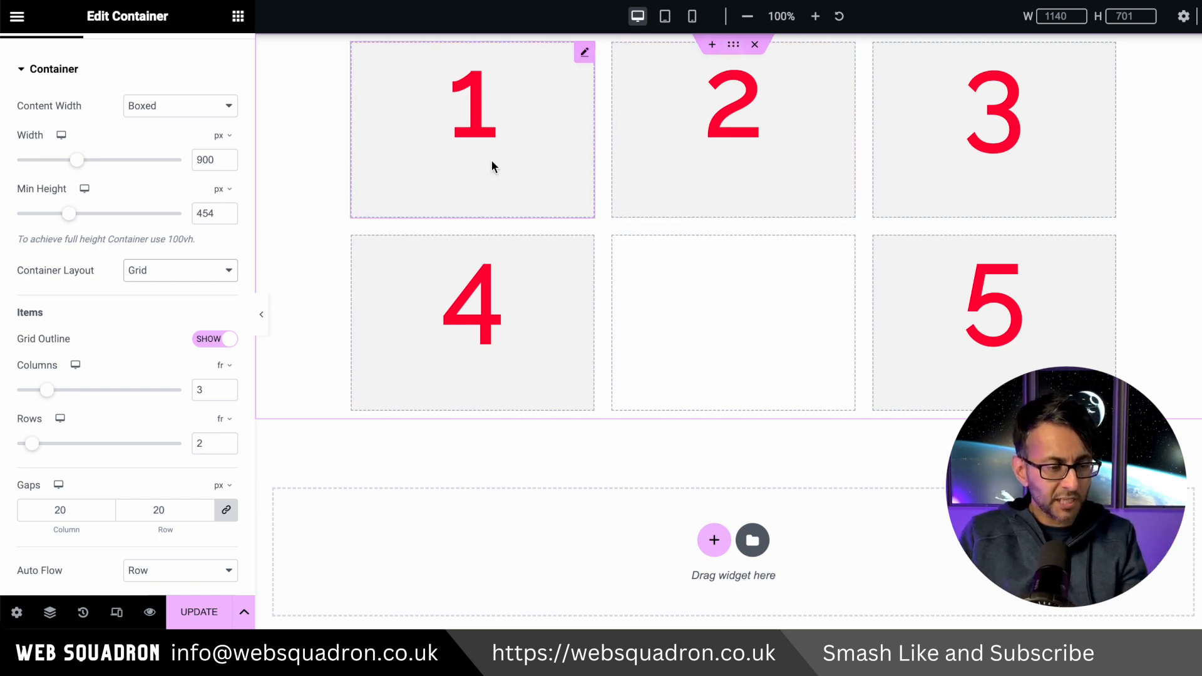
Set the grid's linked column and row gaps to 0 px
left_click_drag(84, 509, 24, 506)
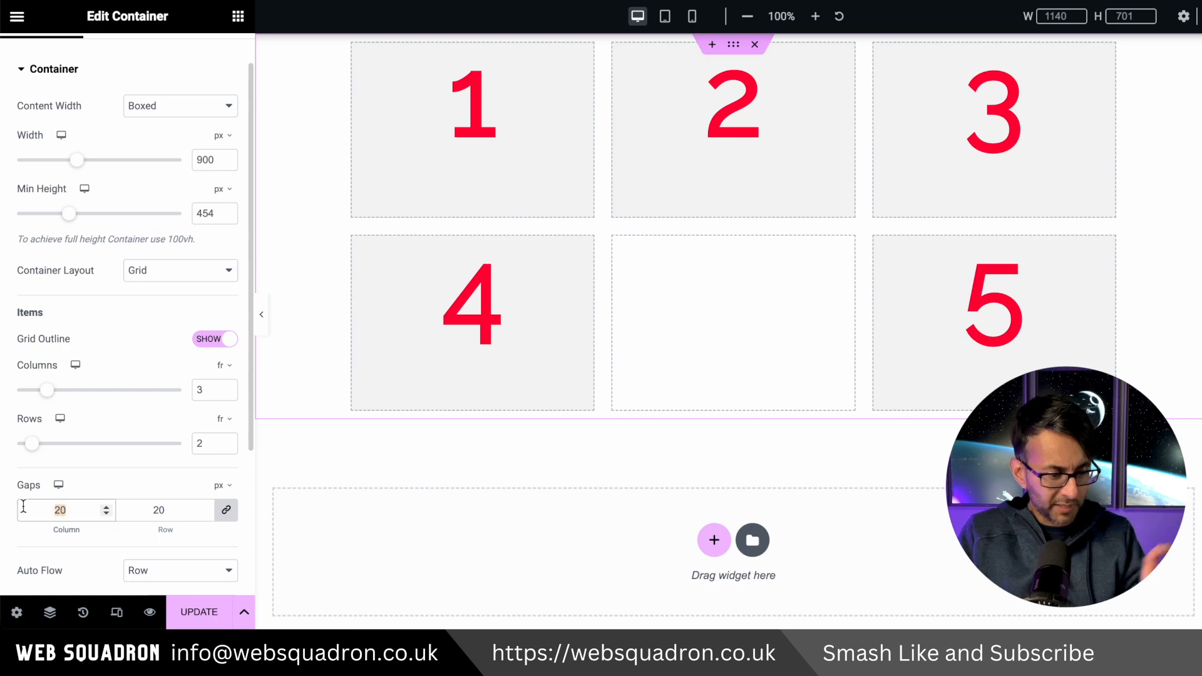
type("0")
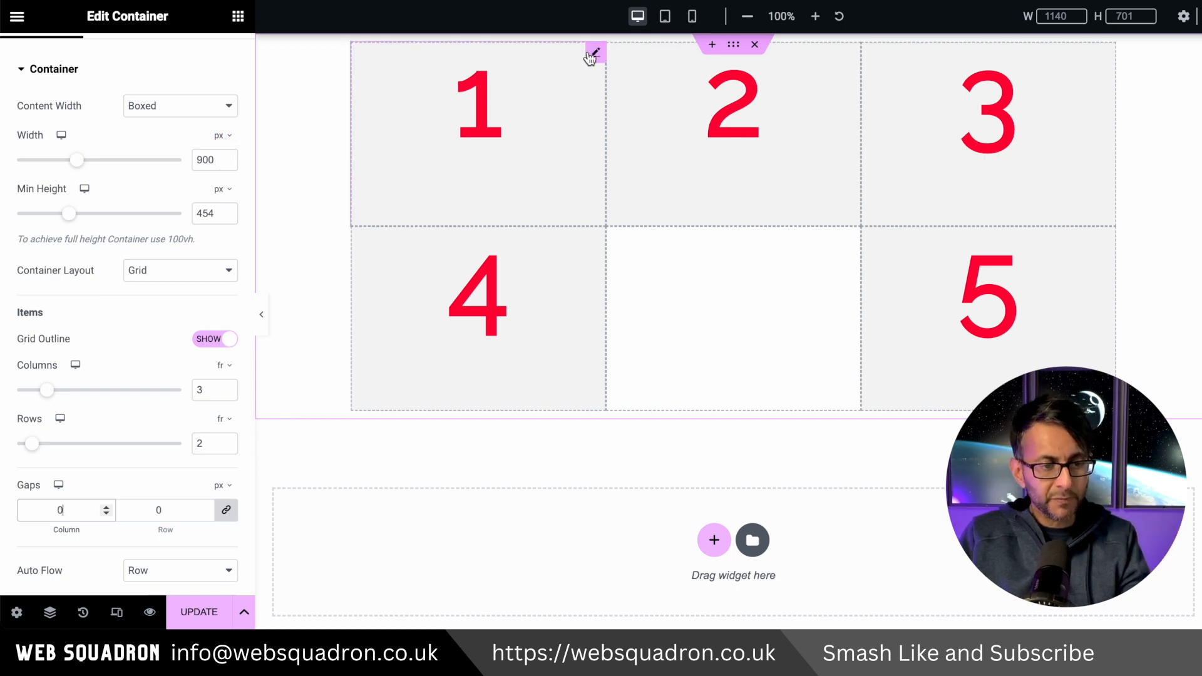
Give the heading in cell 1 a custom width of 600 px
left_click(591, 55)
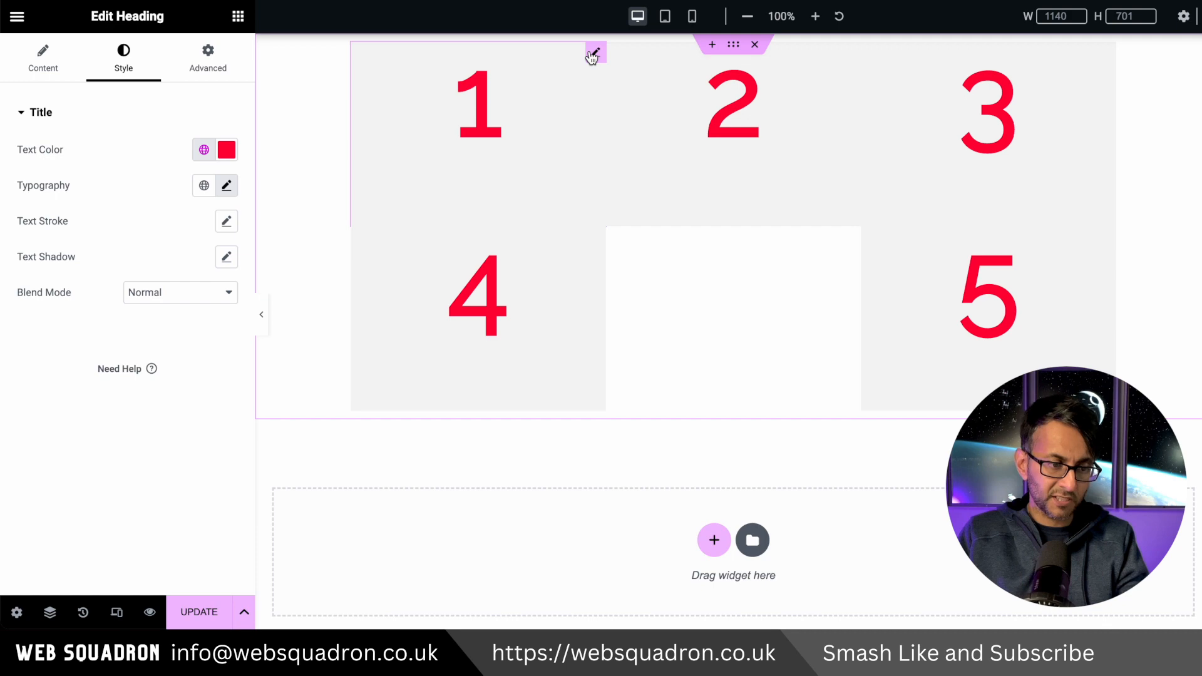
left_click(213, 62)
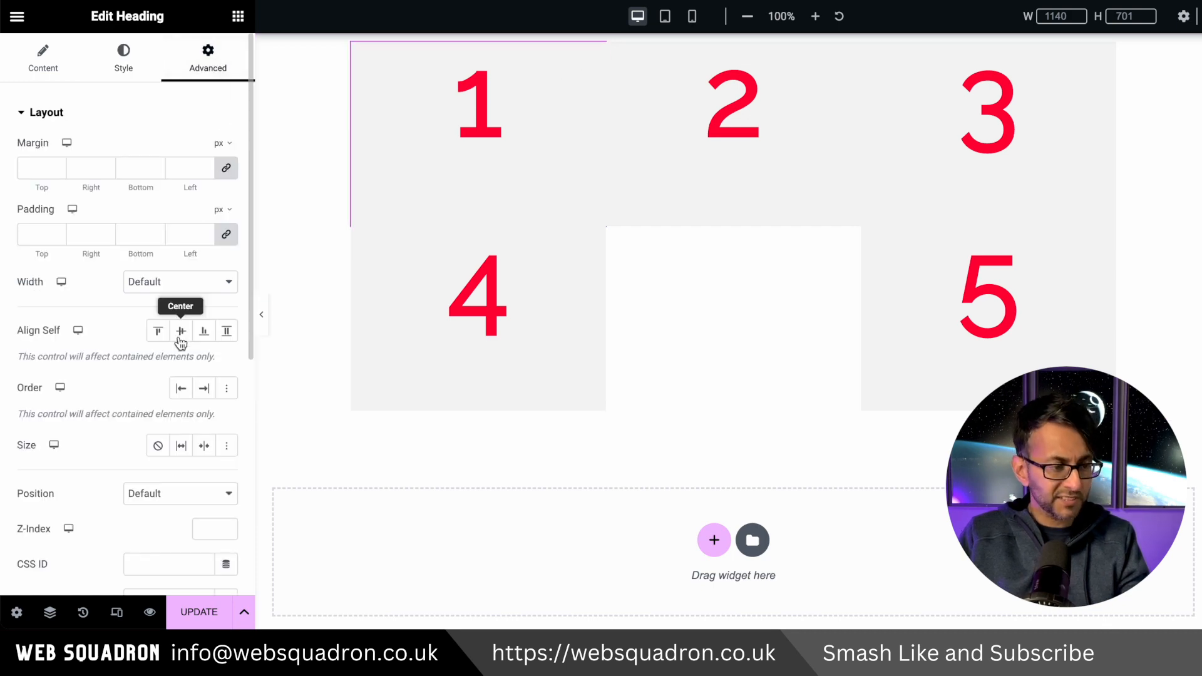
left_click(183, 285)
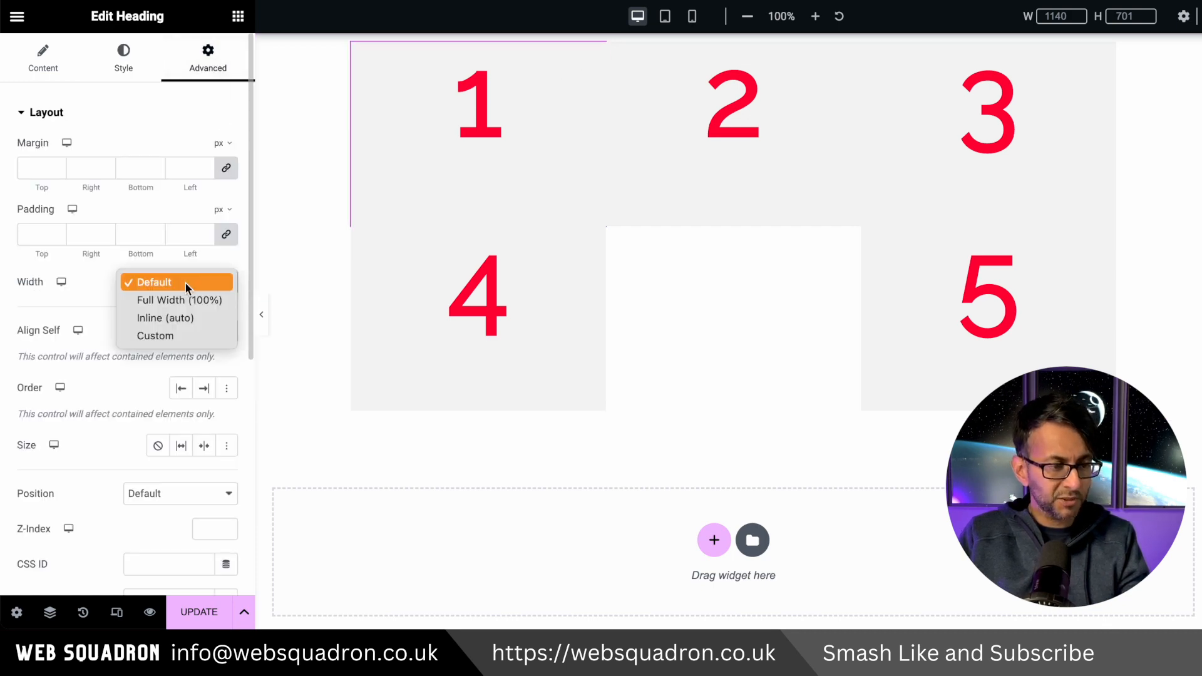
left_click(178, 333)
left_click(226, 312)
left_click(227, 320)
left_click(198, 341)
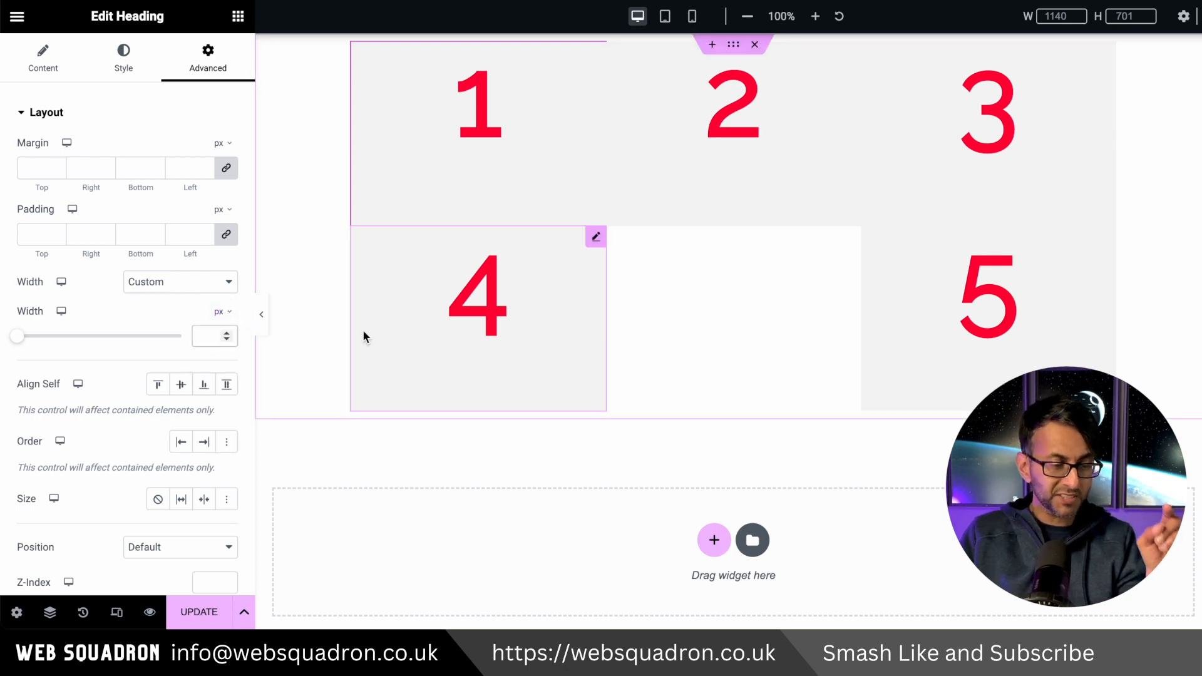
type("600")
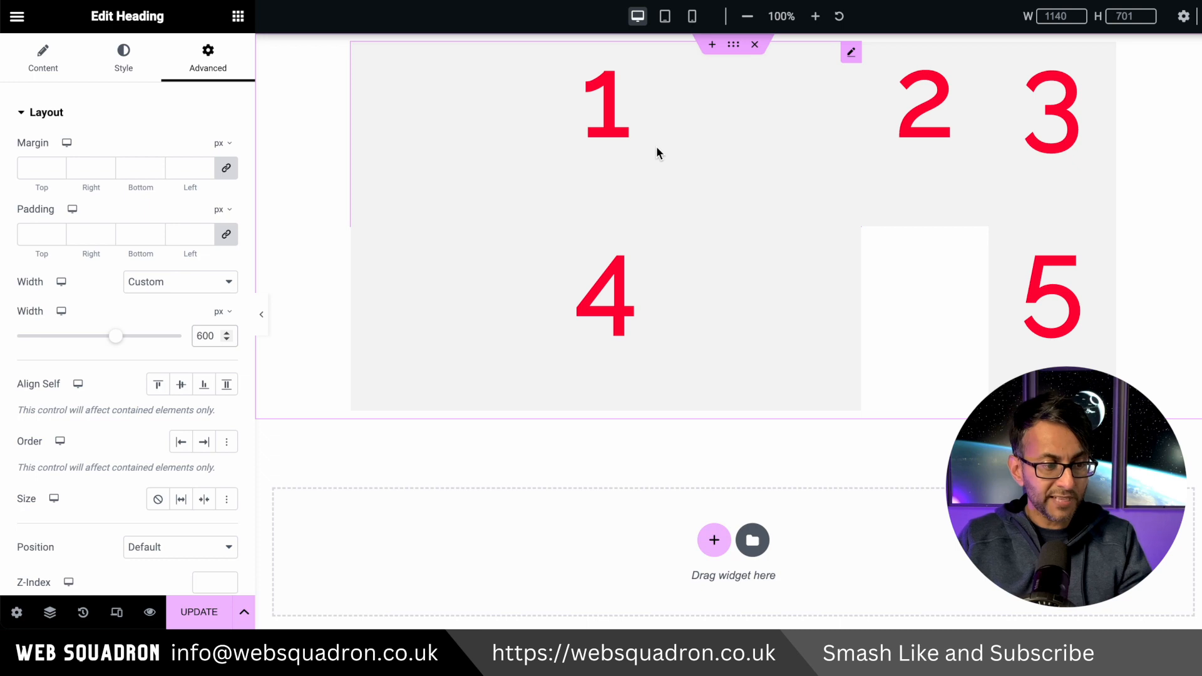
Give the heading in cell 2 a custom width of 150 px
left_click(982, 53)
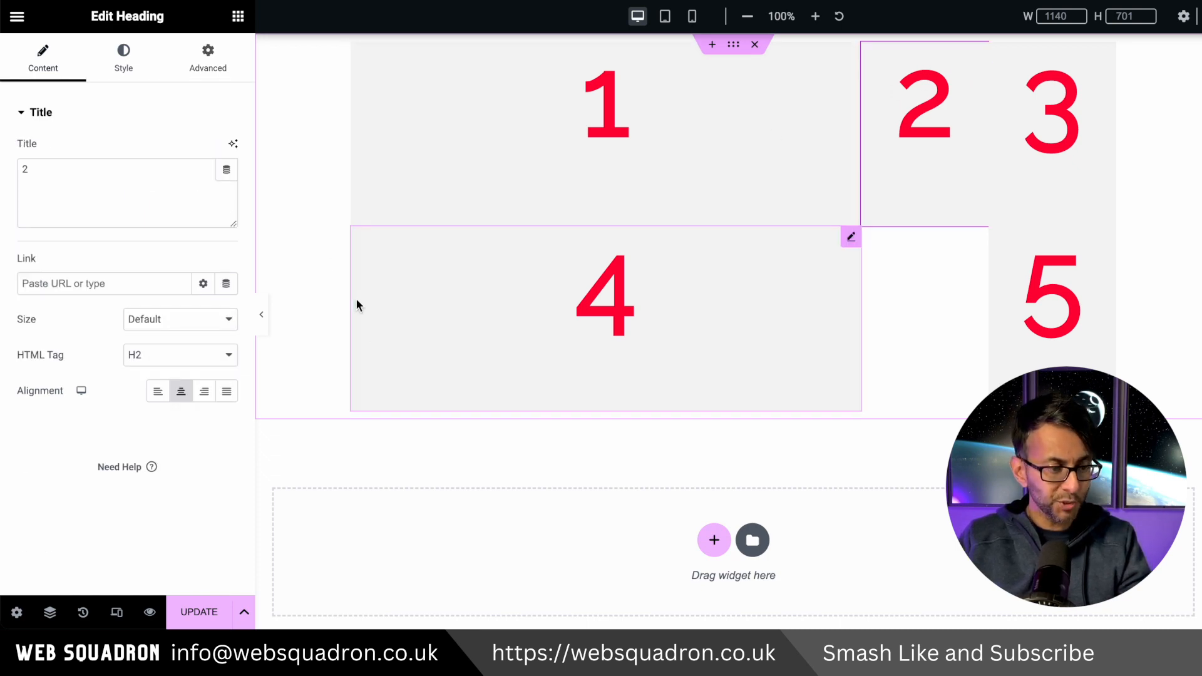
left_click(208, 56)
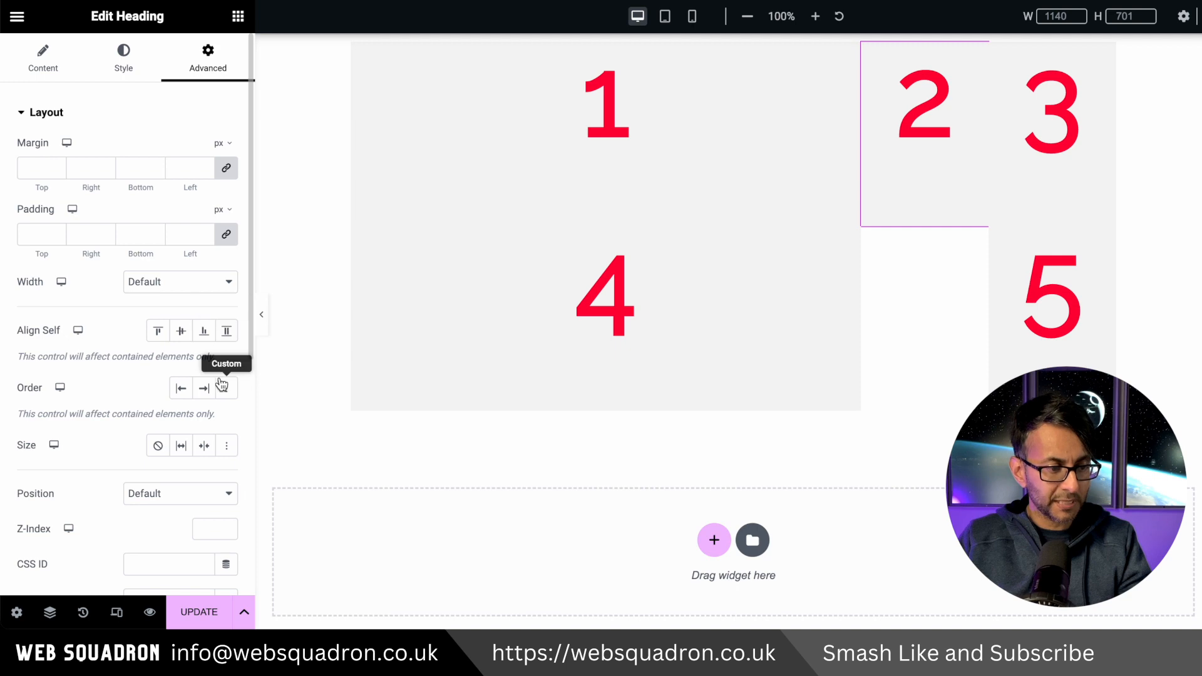
left_click(197, 285)
left_click(191, 334)
left_click(223, 313)
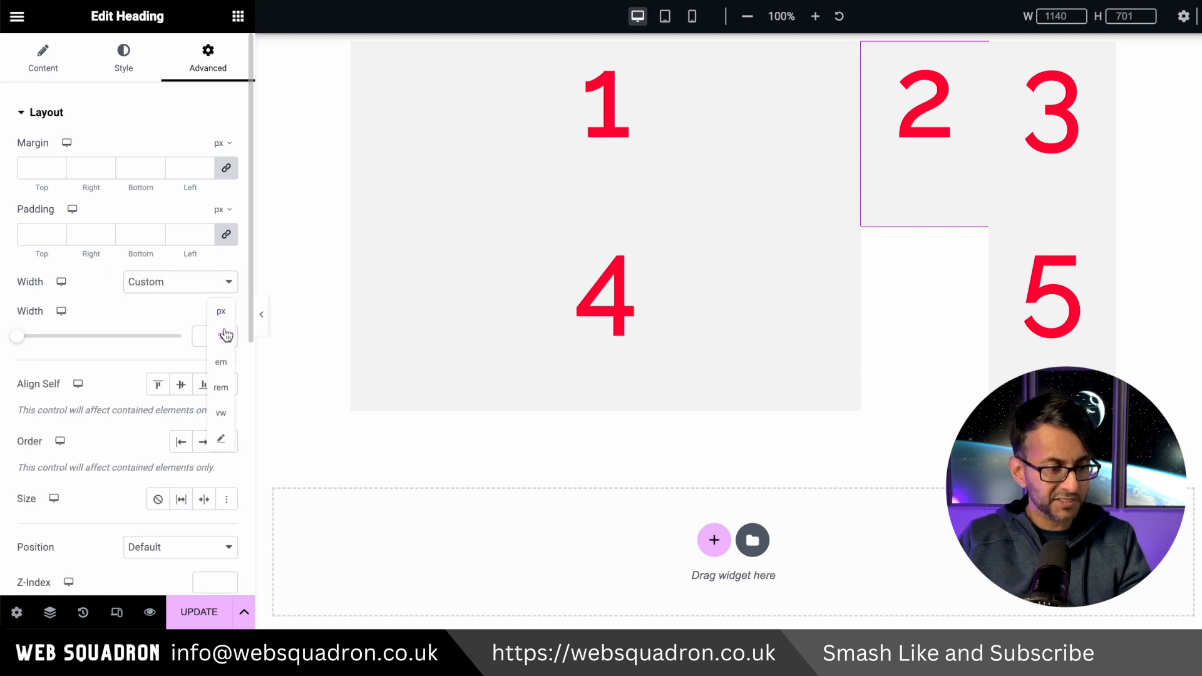
left_click(224, 316)
left_click(207, 336)
type("150")
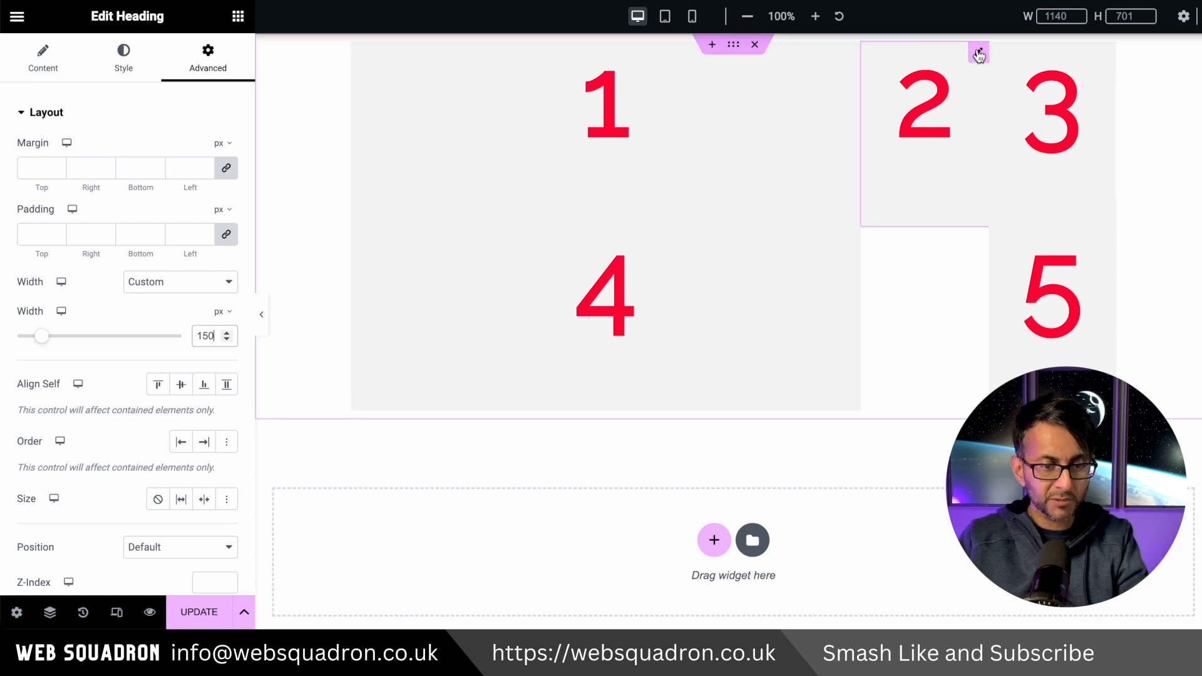
Copy heading 2 and paste its style onto heading 3
right_click(979, 55)
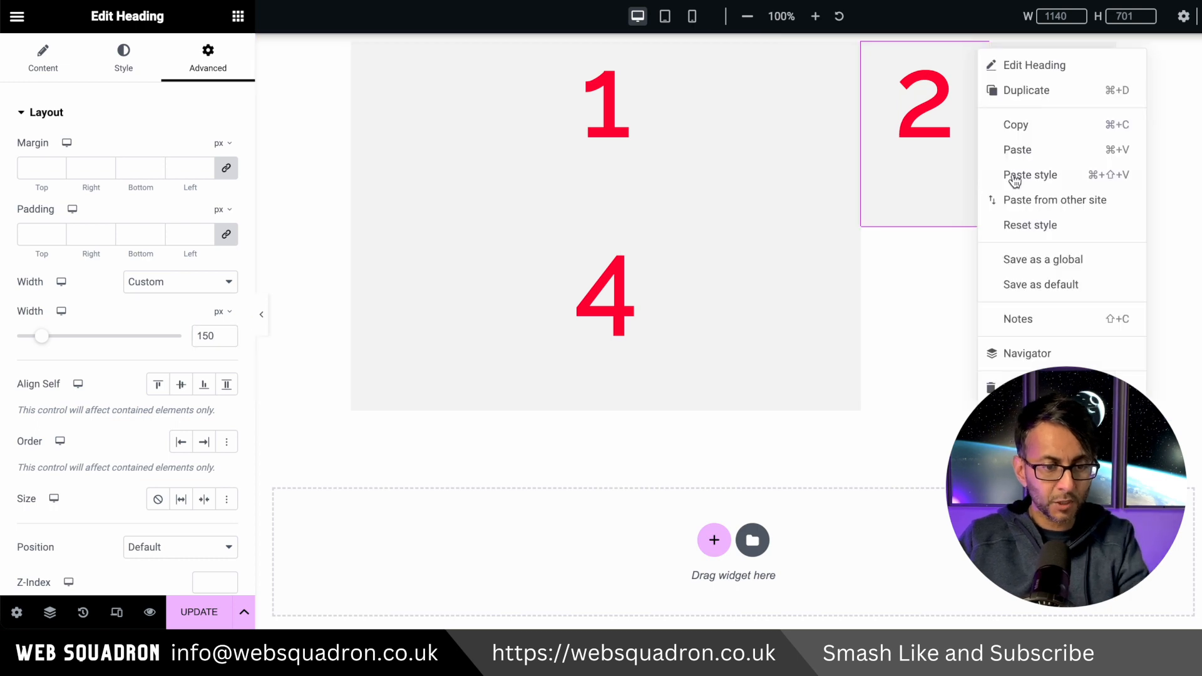
left_click(1035, 126)
right_click(1107, 56)
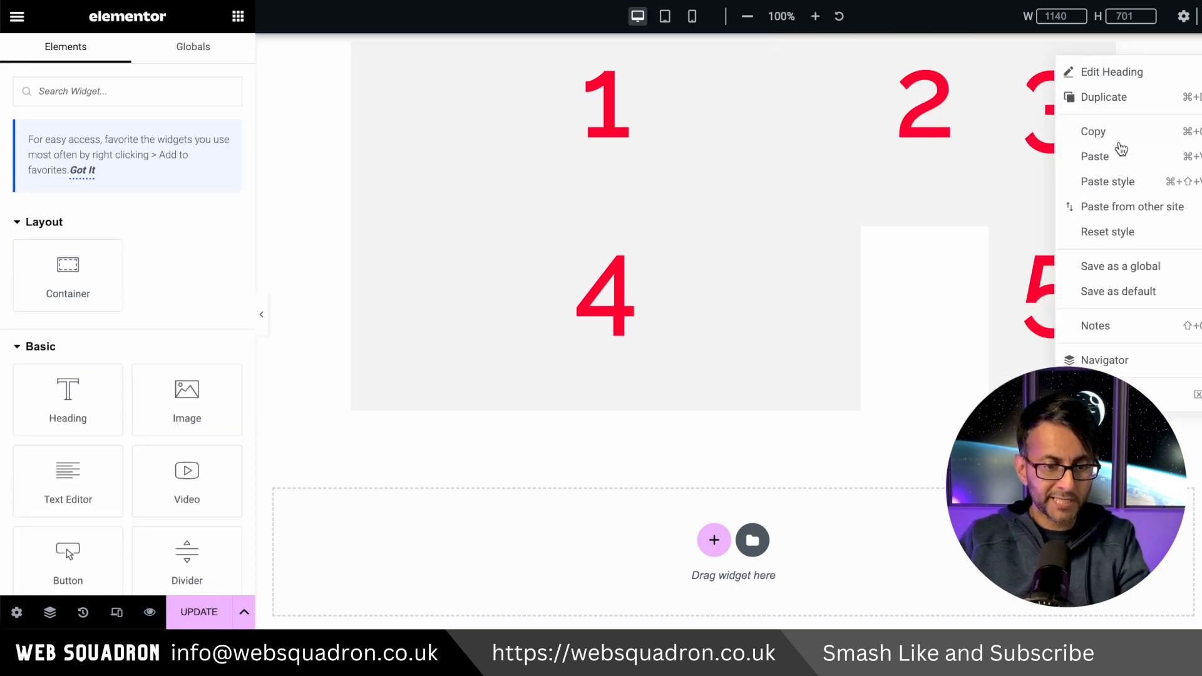
left_click(1119, 182)
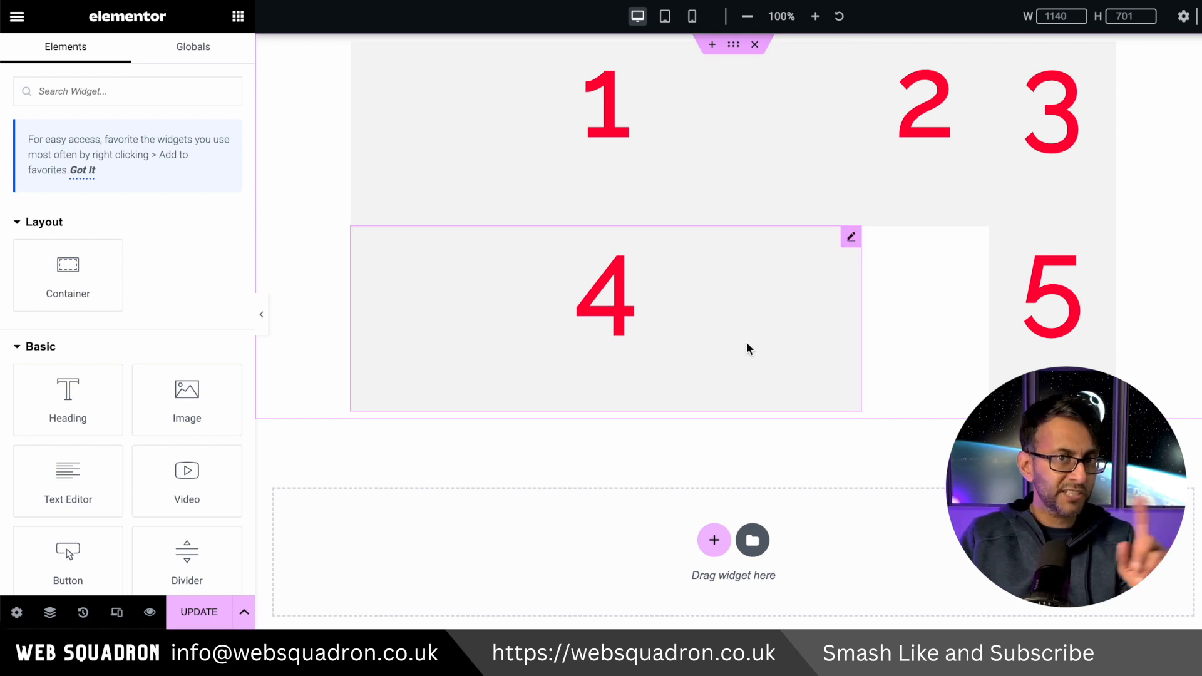
Give heading 4 a custom pixel width of about two thirds of its column
left_click(851, 238)
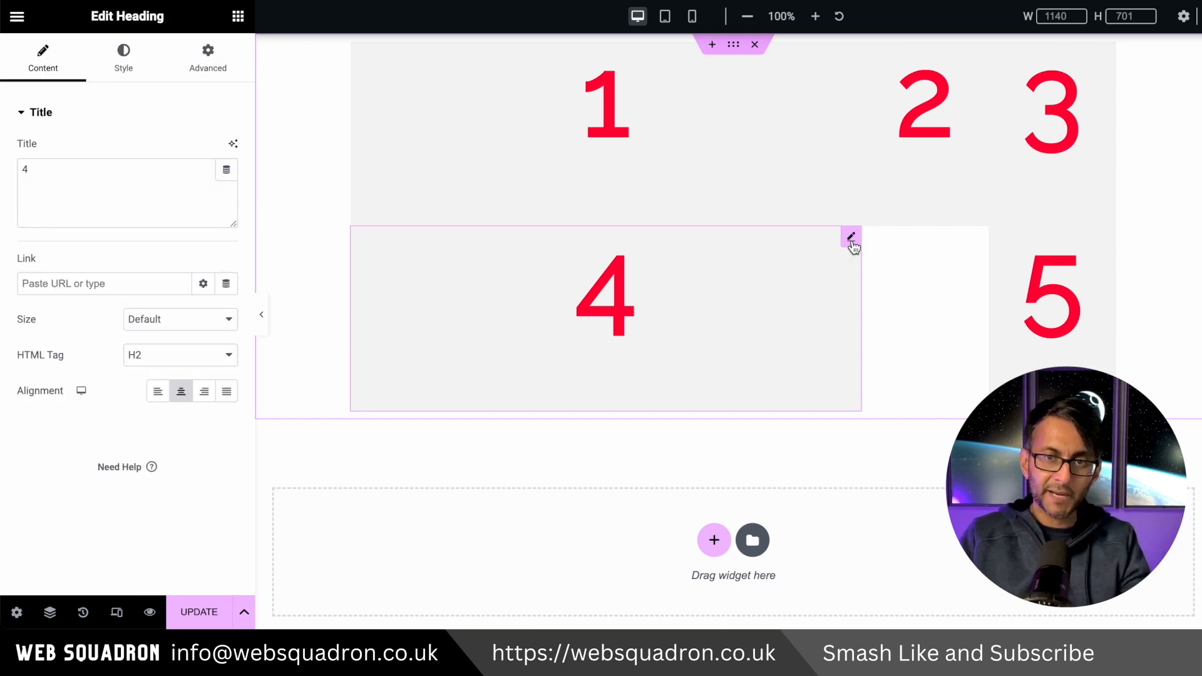
left_click(213, 68)
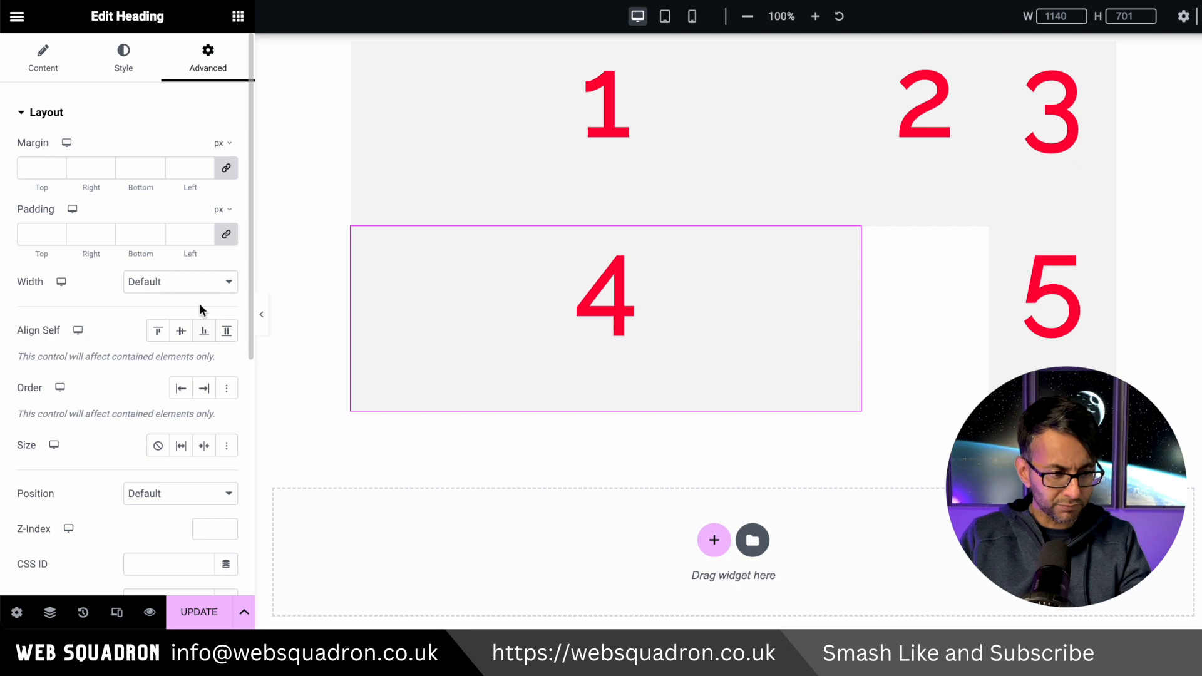
left_click(205, 286)
left_click(194, 328)
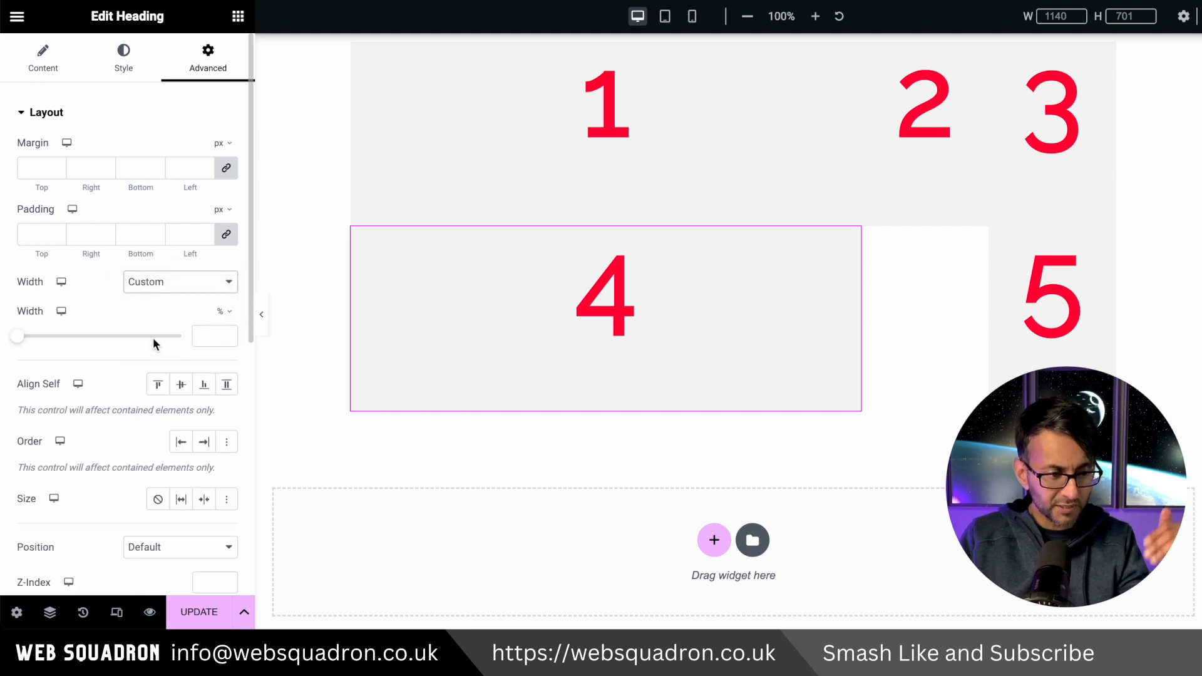
left_click(206, 336)
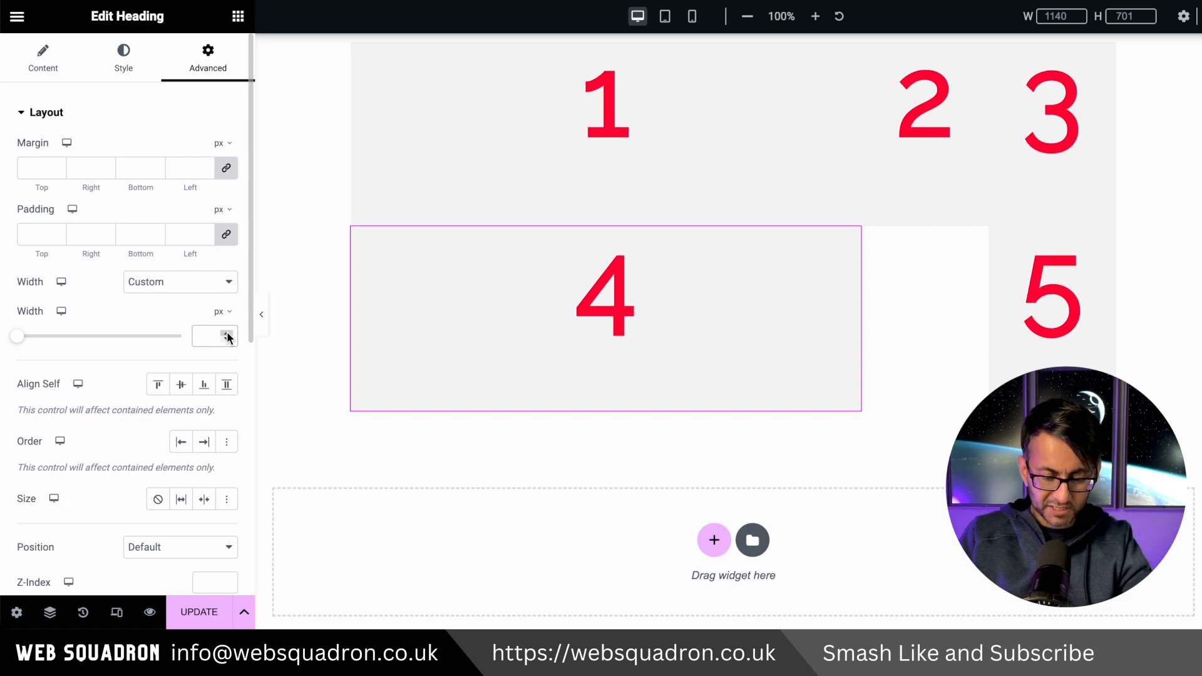
type("545")
Give the spacer between cells 4 and 5 a custom width of 150 px
left_click(978, 238)
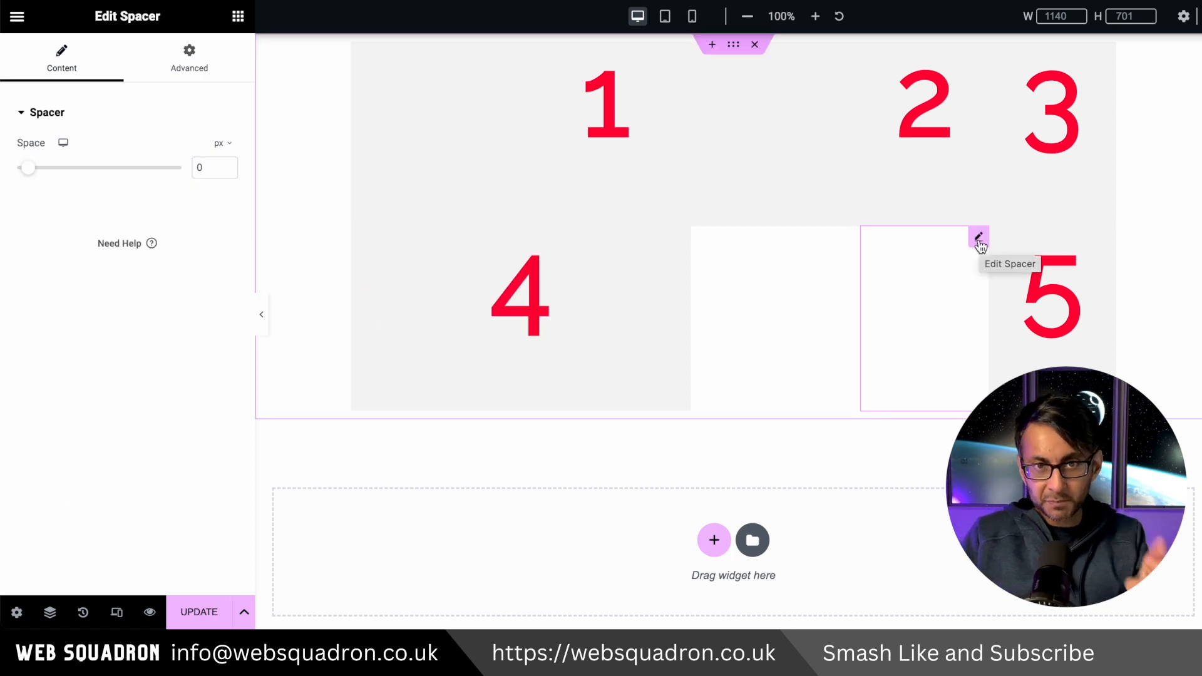
left_click(188, 68)
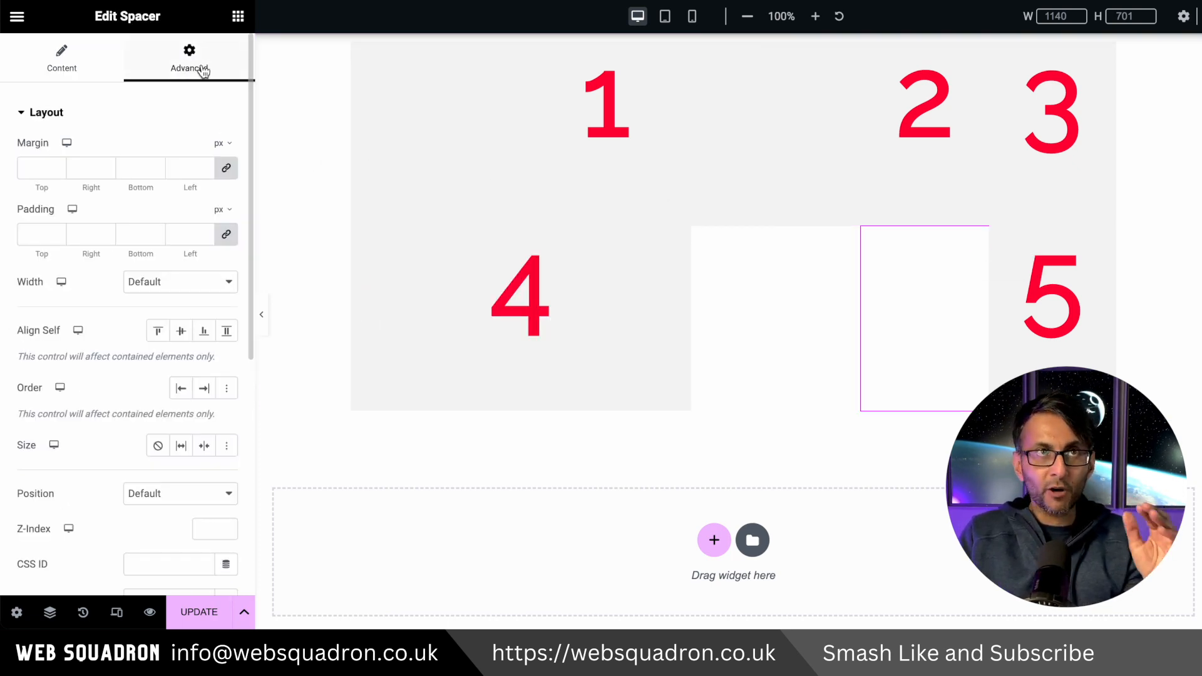
left_click(209, 282)
left_click(224, 401)
left_click(230, 332)
type("15")
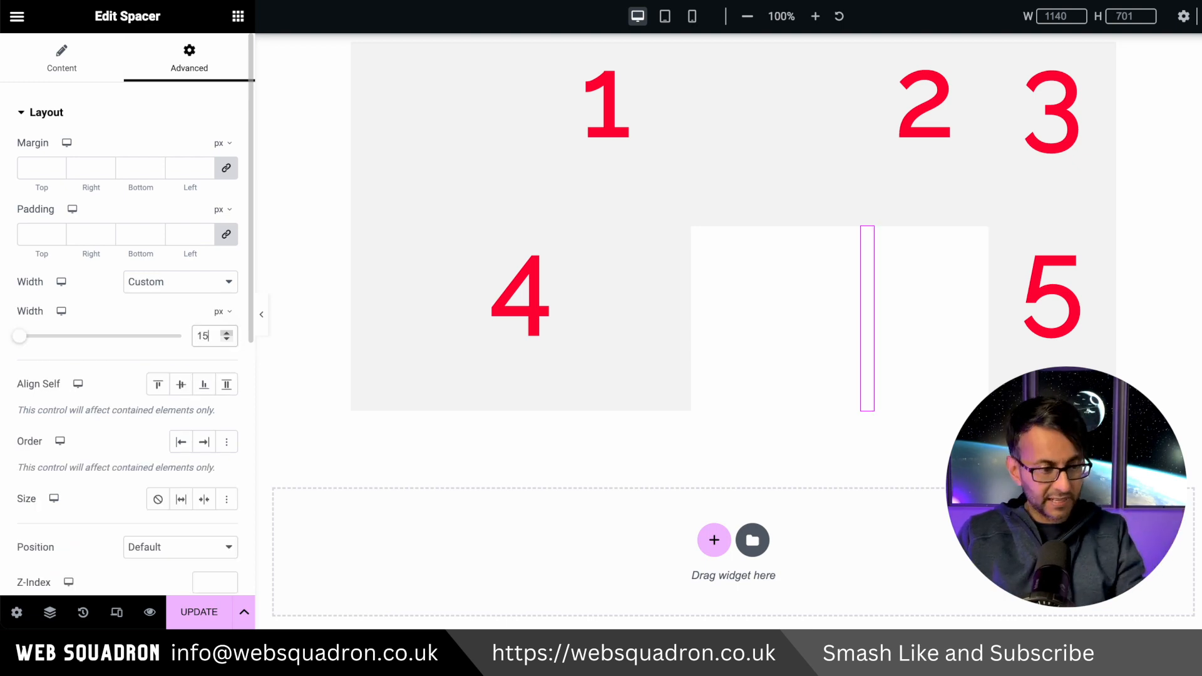
Give the heading in cell 5 a custom width of 350 px
left_click(1104, 238)
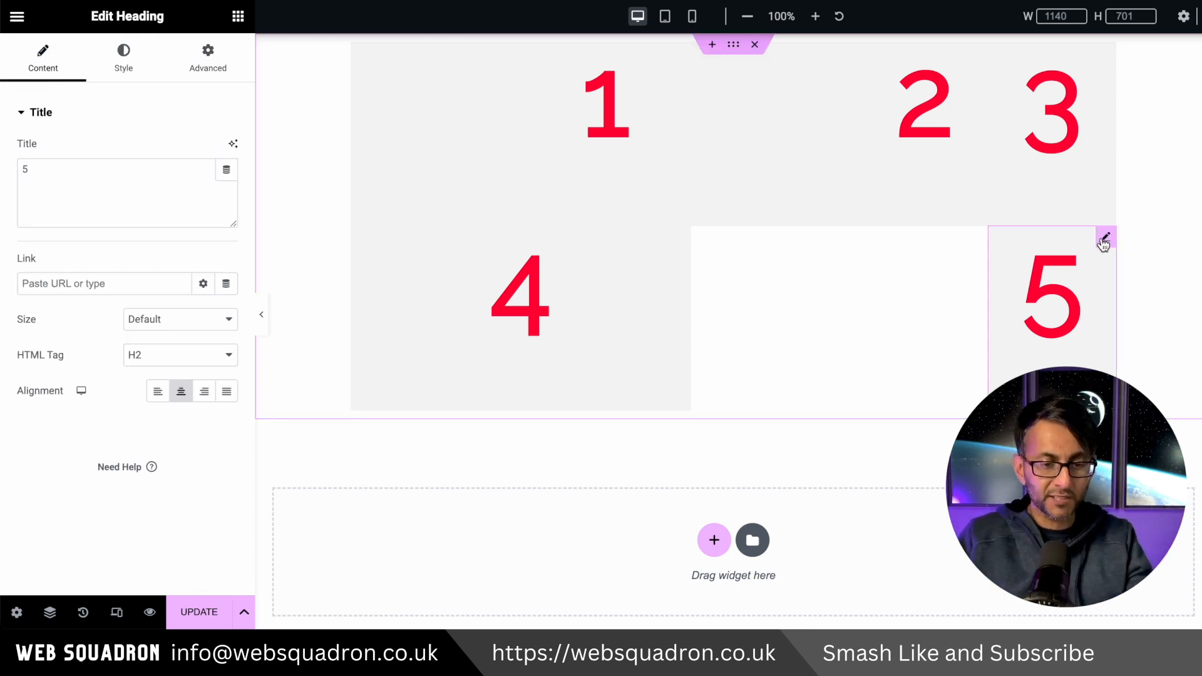
left_click(211, 74)
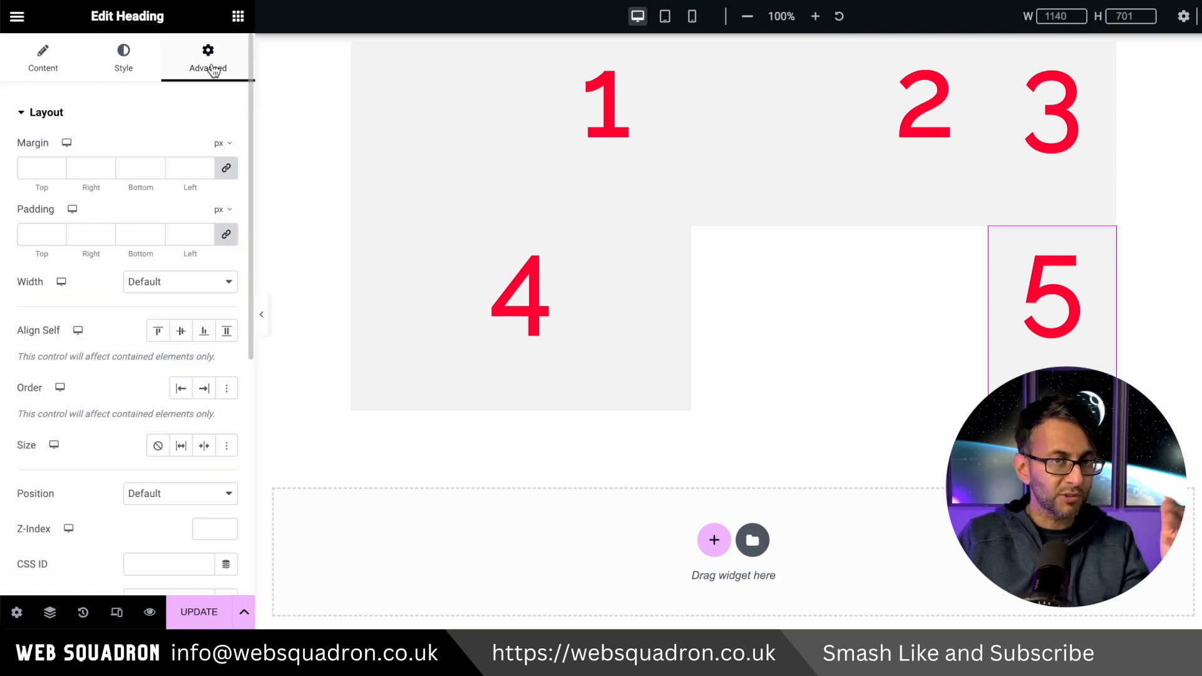
left_click(186, 283)
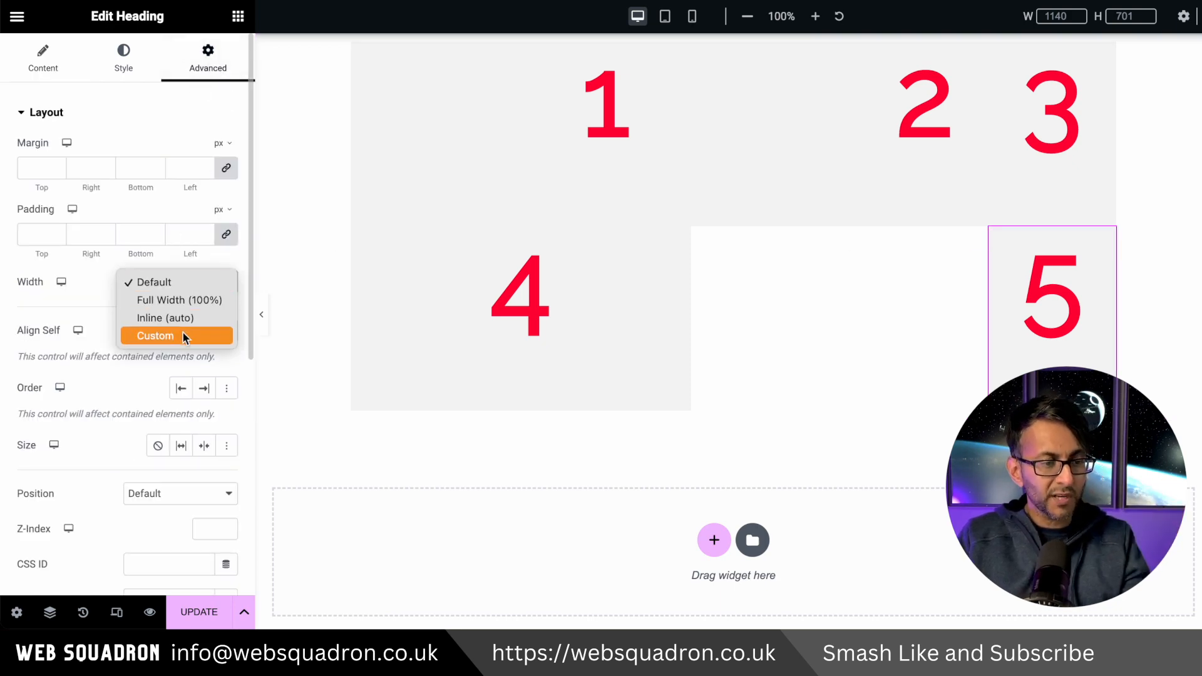
left_click(183, 333)
left_click(222, 312)
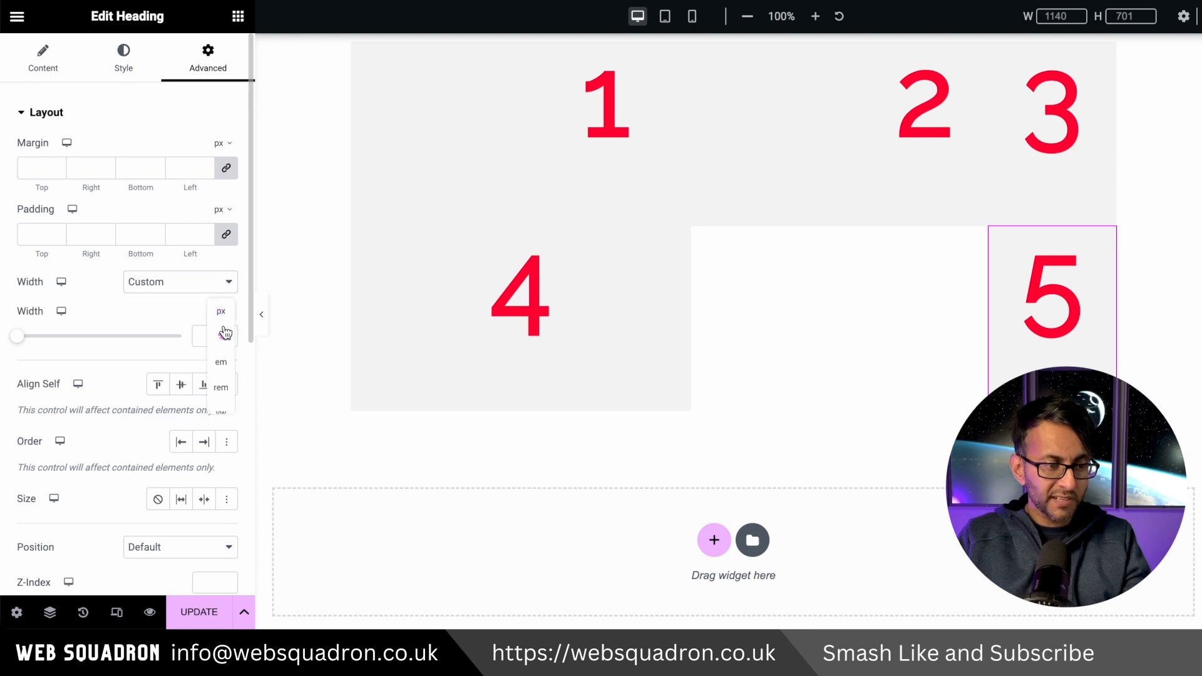
left_click(224, 319)
left_click(210, 336)
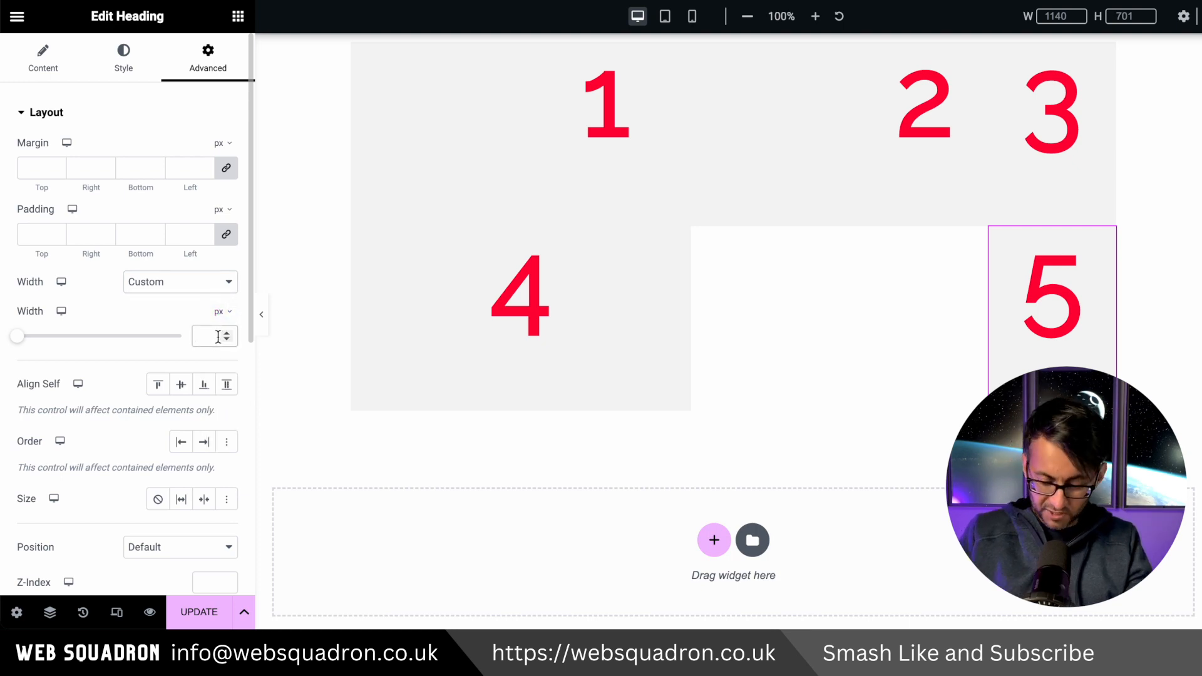
type("350")
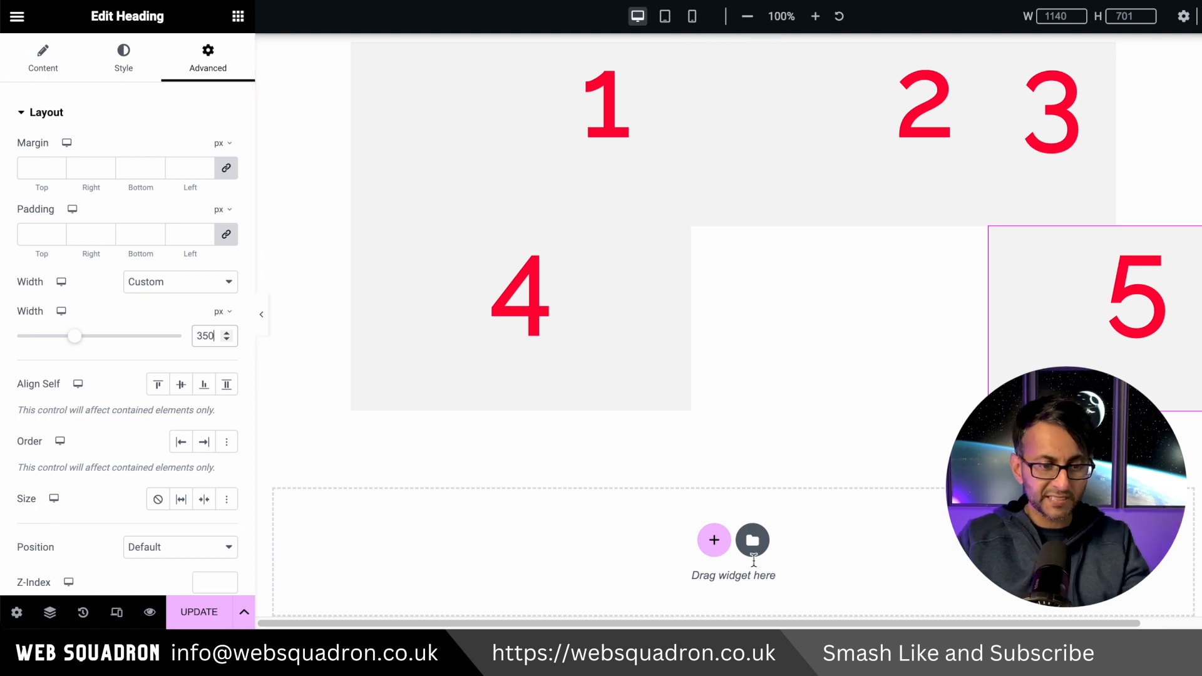
Try to shift the spacer between cells 4 and 5 with a left margin of -13 px and a right margin of 200 px
left_click(906, 328)
left_click(963, 249)
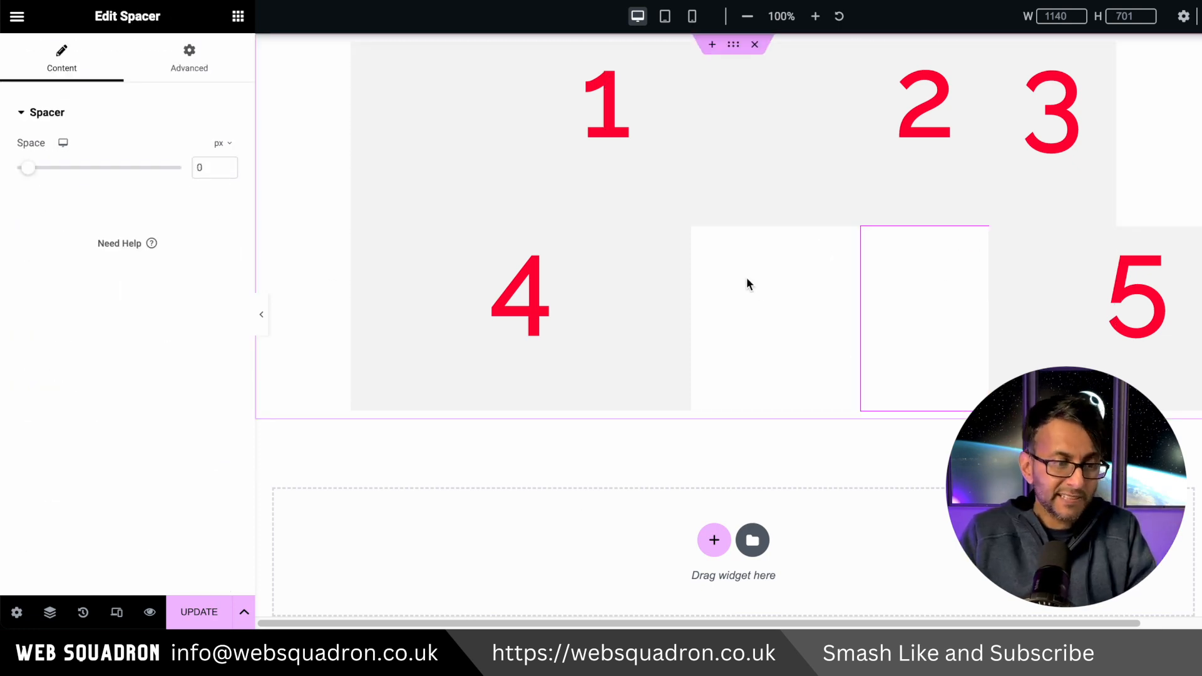
left_click(172, 62)
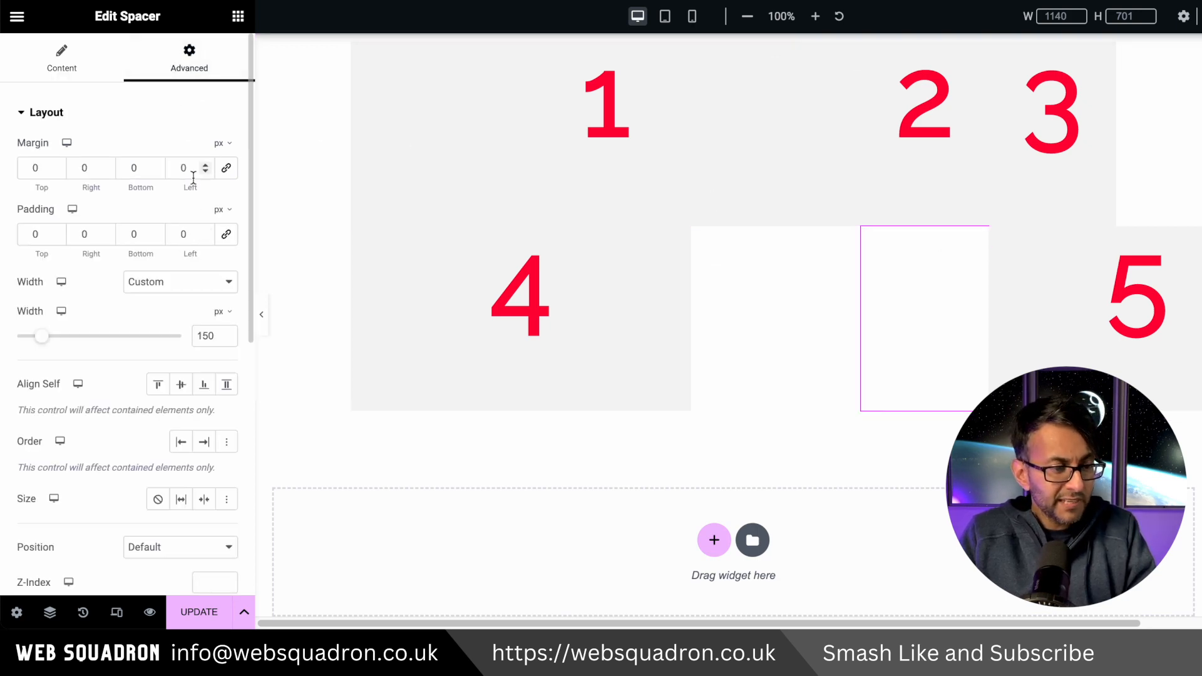
type("3")
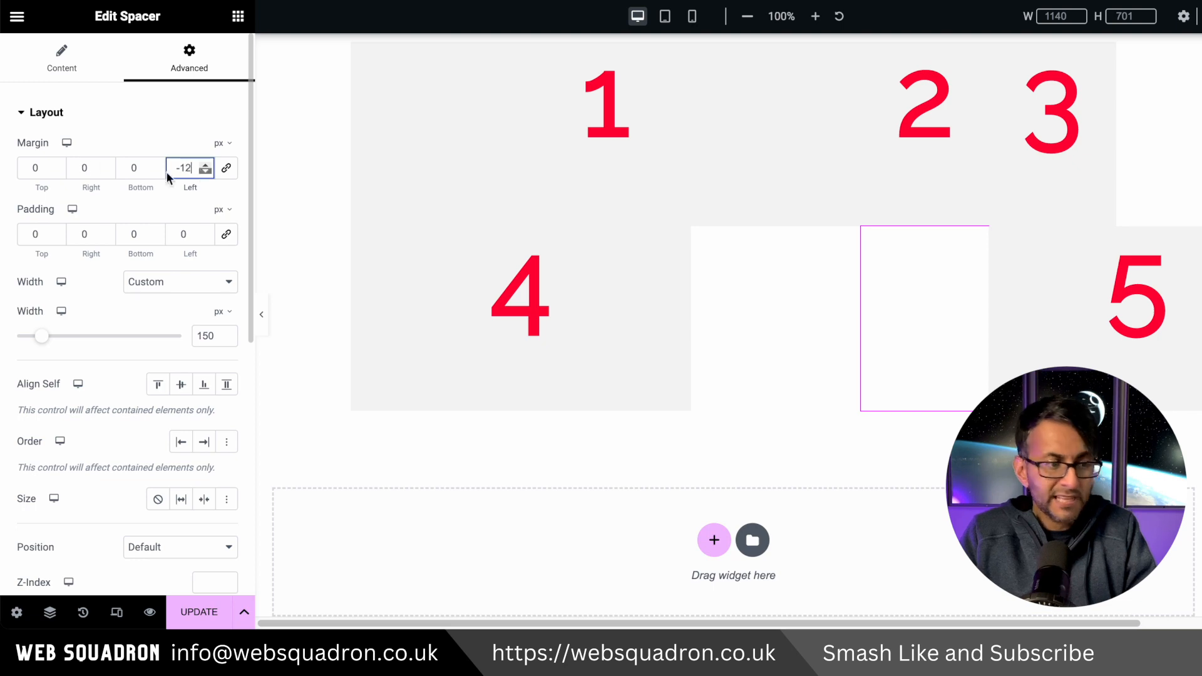
double_click(99, 167)
type("-13")
left_click_drag(98, 168, 47, 168)
type("200")
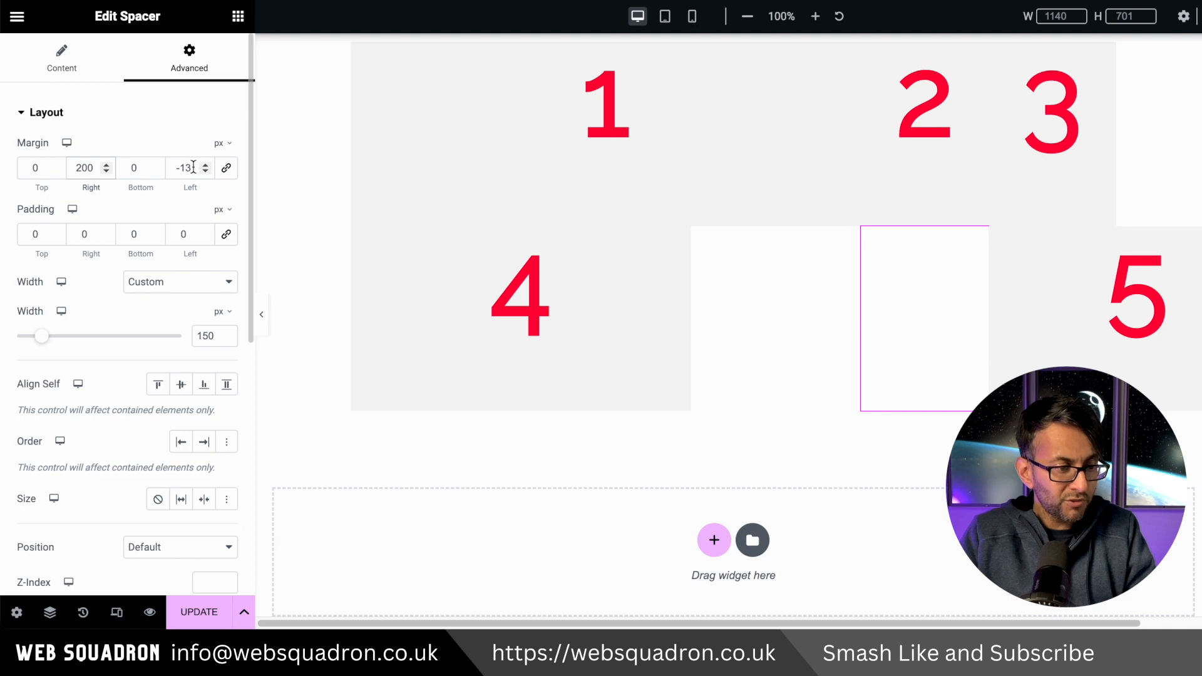
Try an extreme left margin of 22000 px on the spacer, and reset its left and right margins to 0
left_click_drag(195, 167, 164, 167)
type("002")
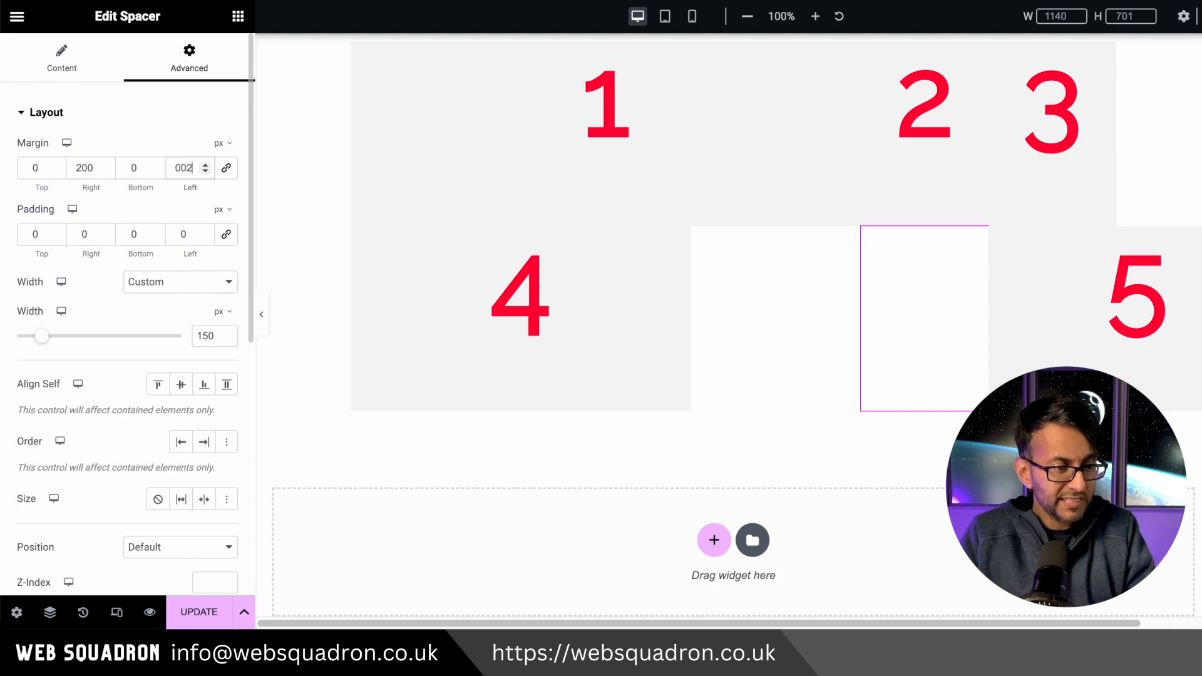
type("2000")
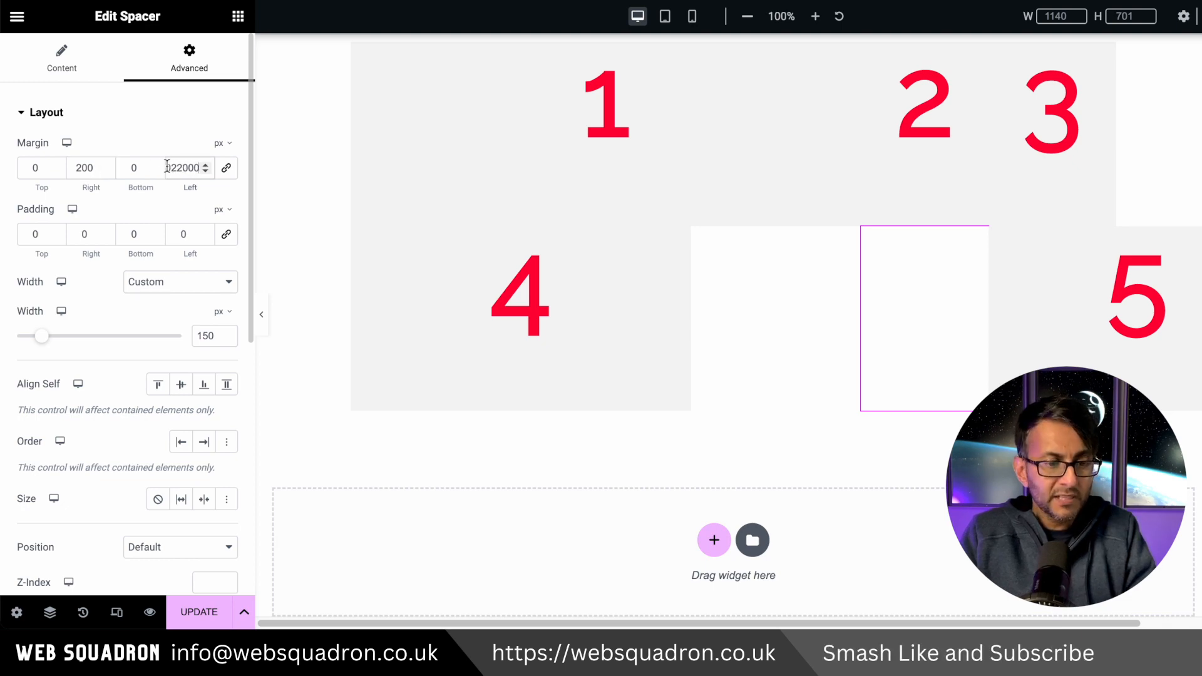
double_click(83, 166)
type("0")
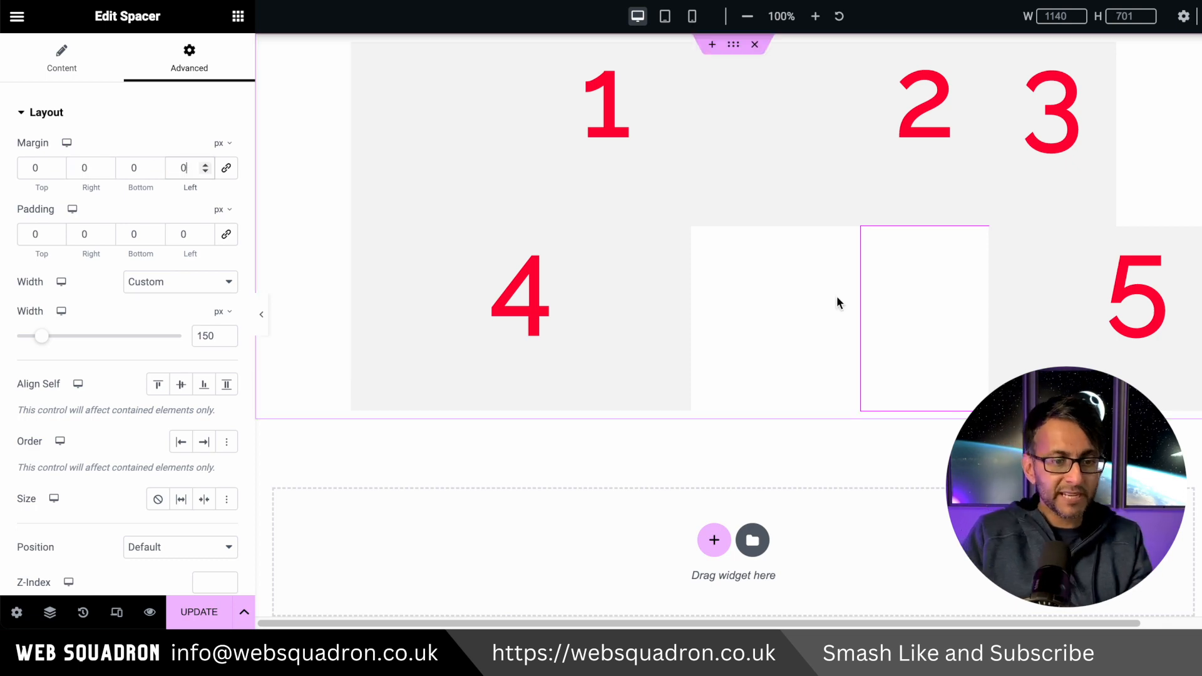
Switch the grid container's Columns setting to the custom unit and define the column widths as 300px 200px 400px
left_click(836, 302)
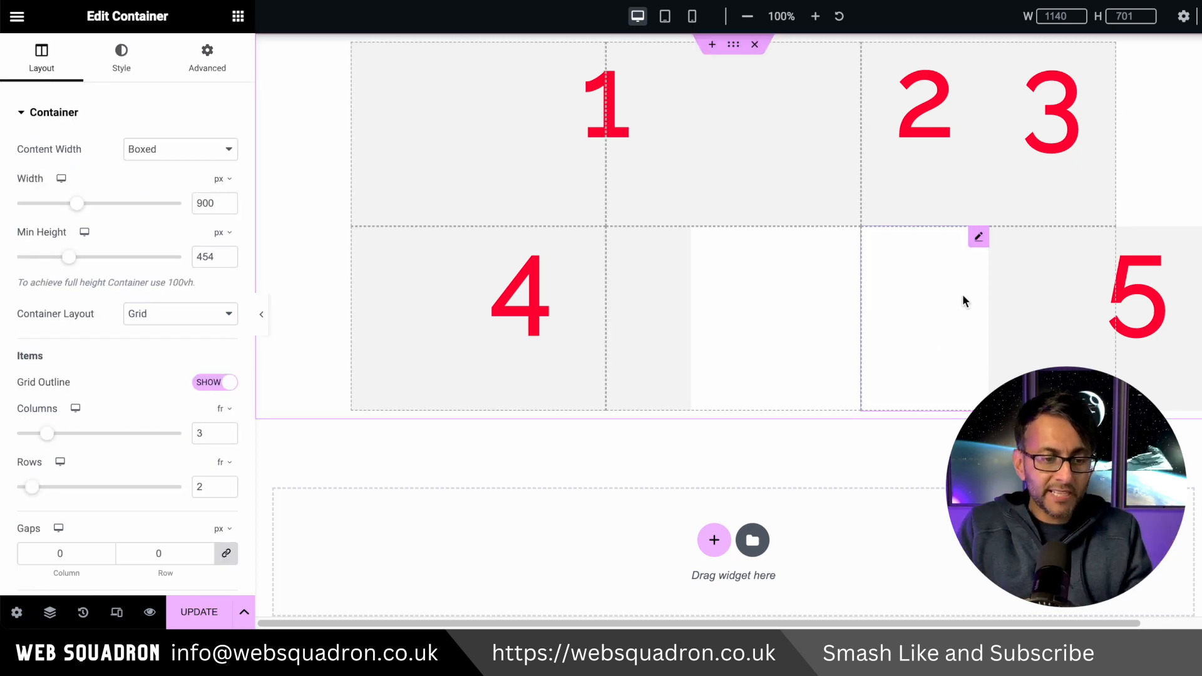
left_click(979, 238)
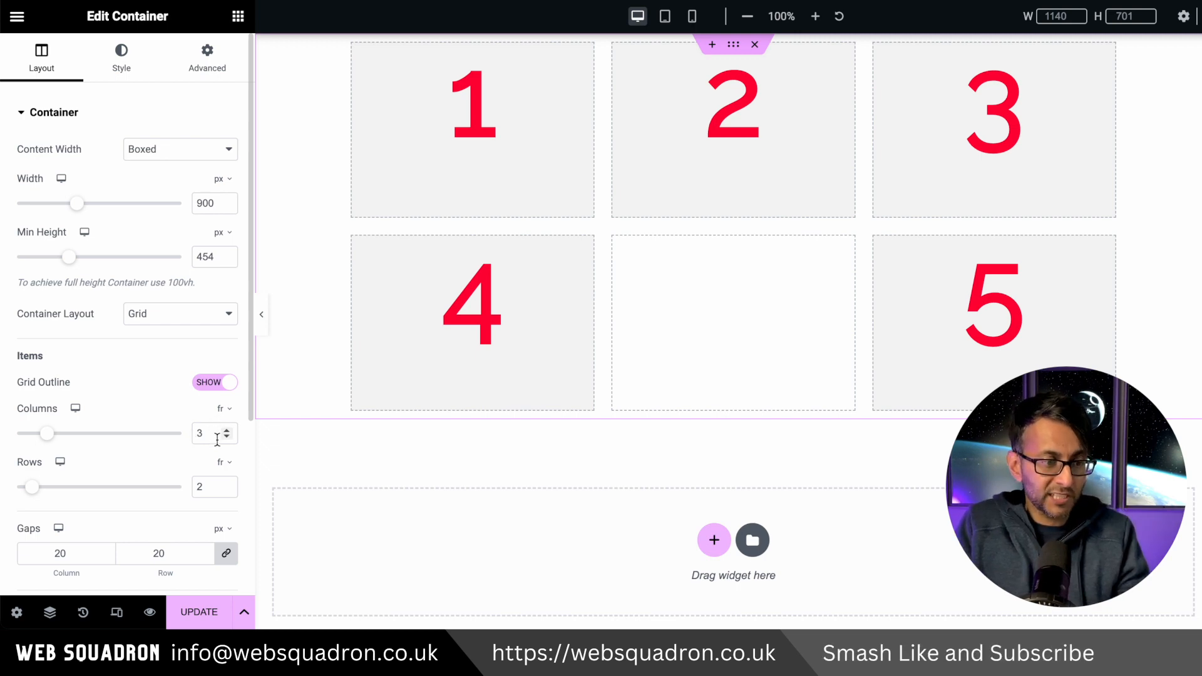
left_click(228, 412)
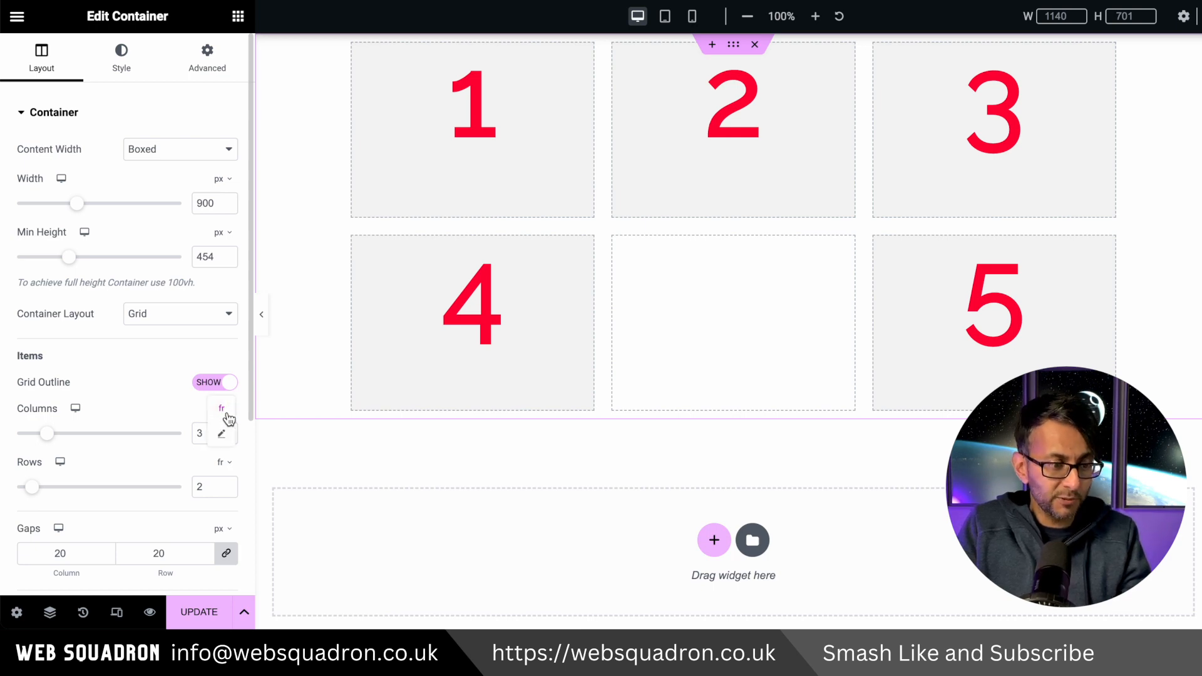
left_click(225, 440)
left_click_drag(43, 432, 3, 435)
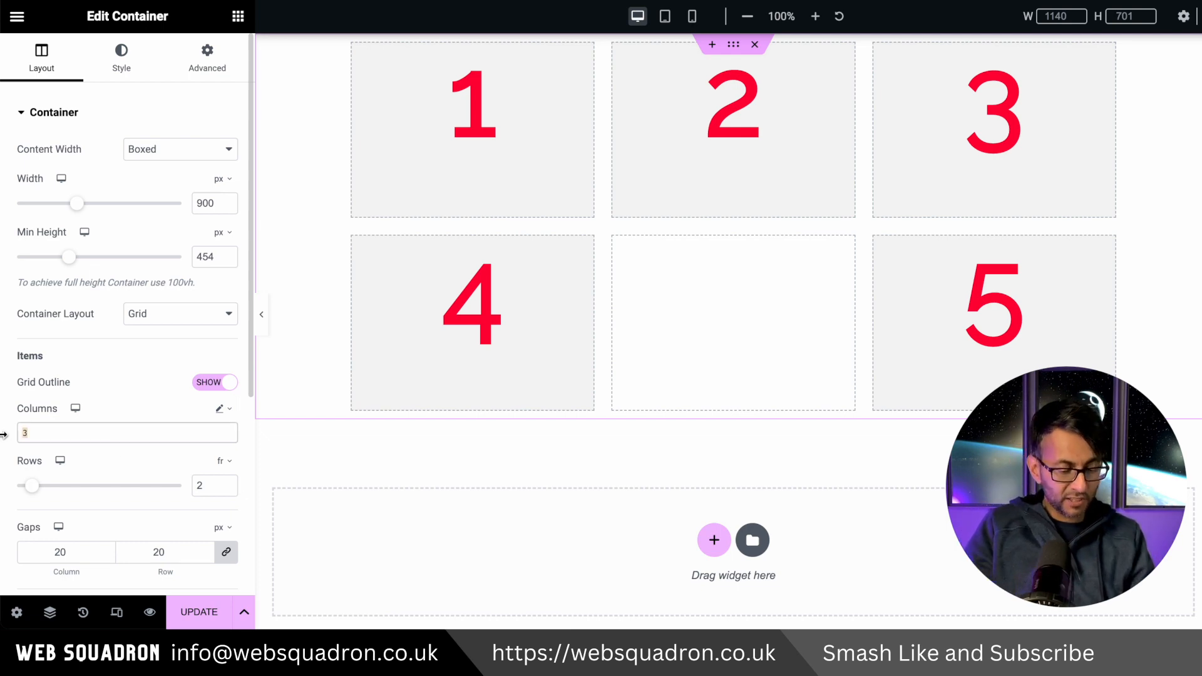
type("30")
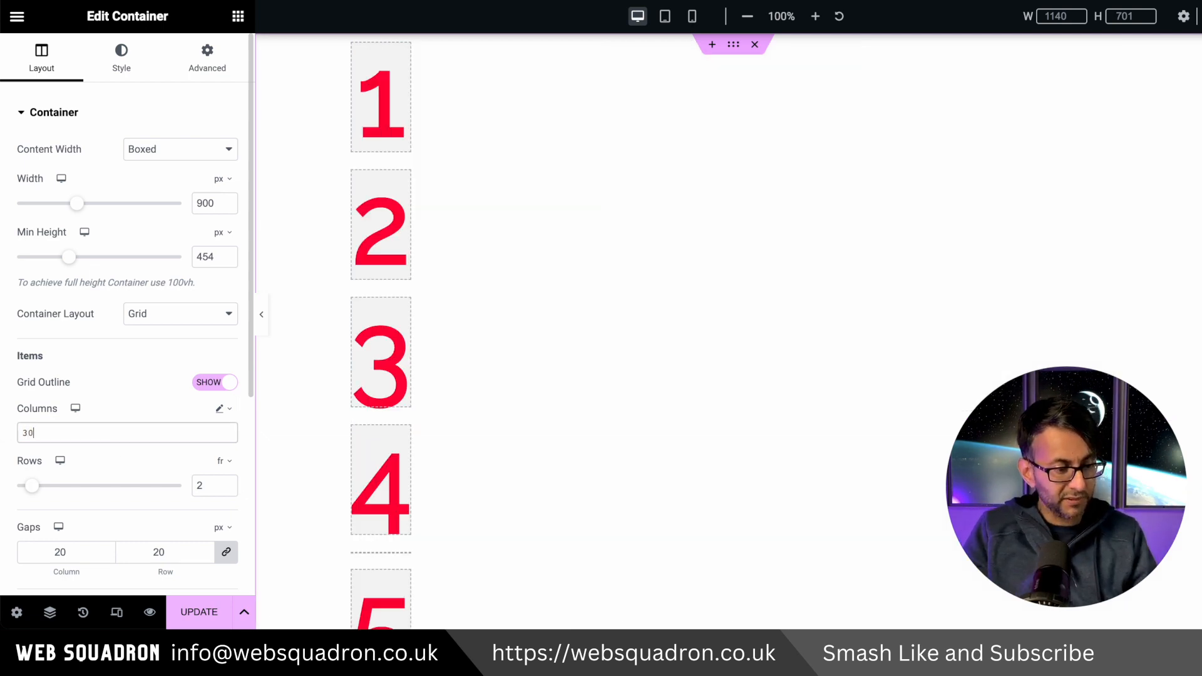
type("0px ")
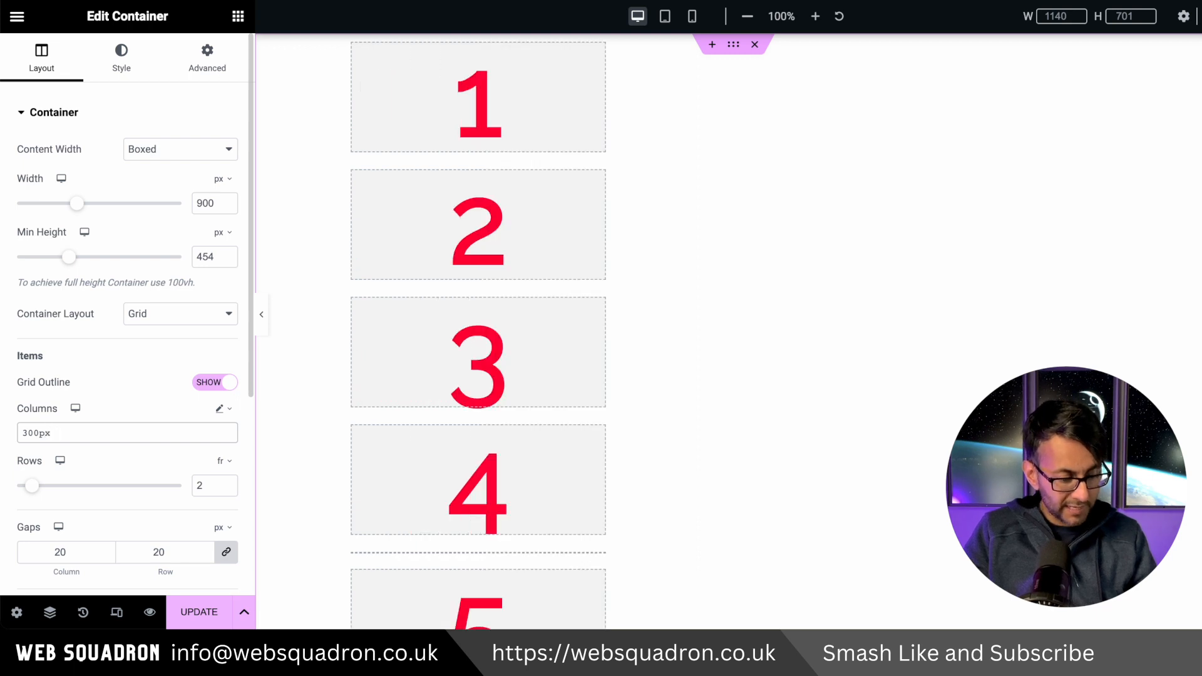
type("200px")
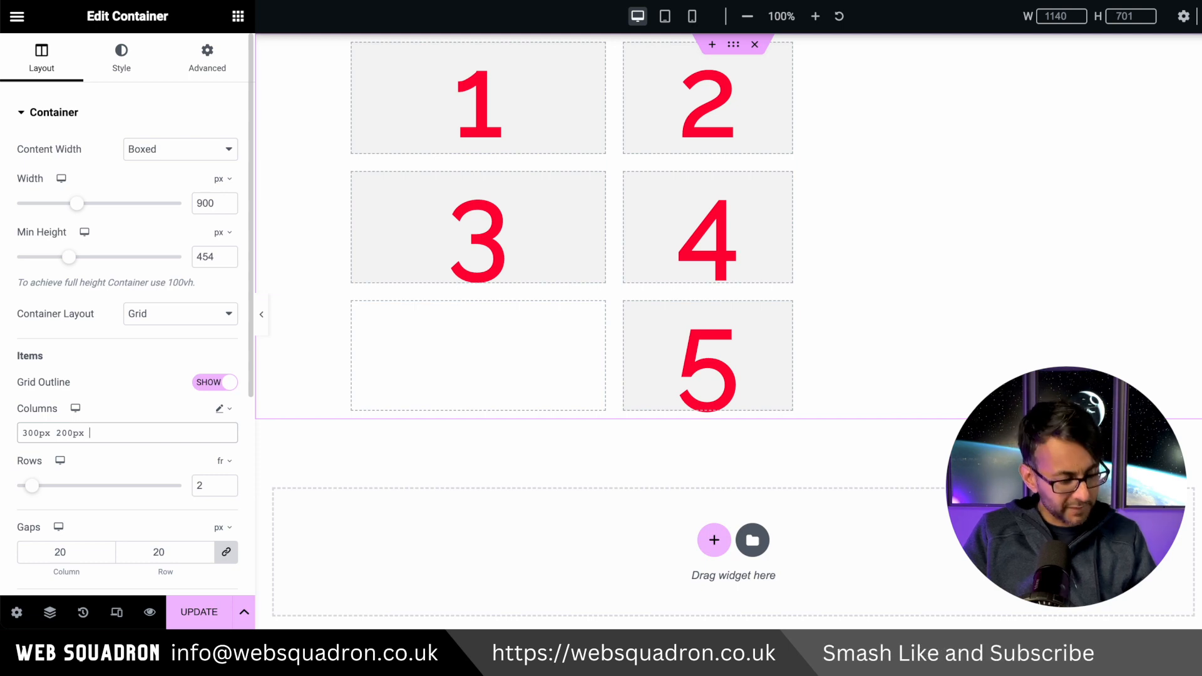
type("400px")
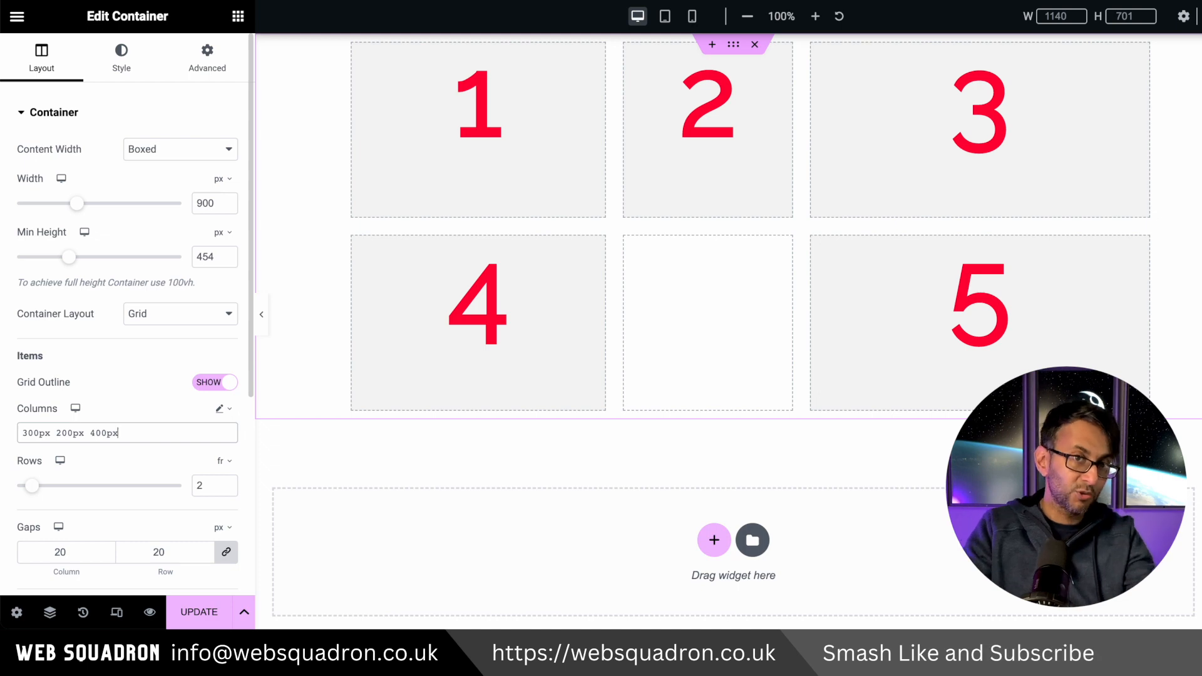
Add a Flexbox container with a one-third and two-thirds column structure below the grid, and delete it
left_click(714, 540)
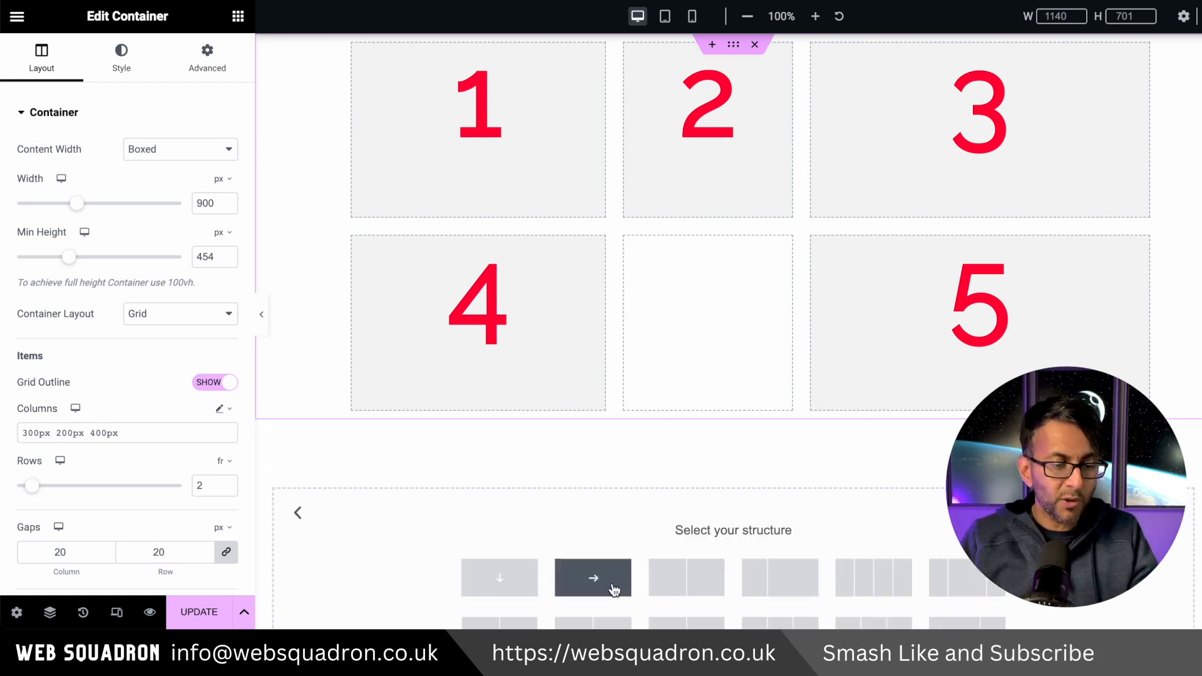
left_click(749, 583)
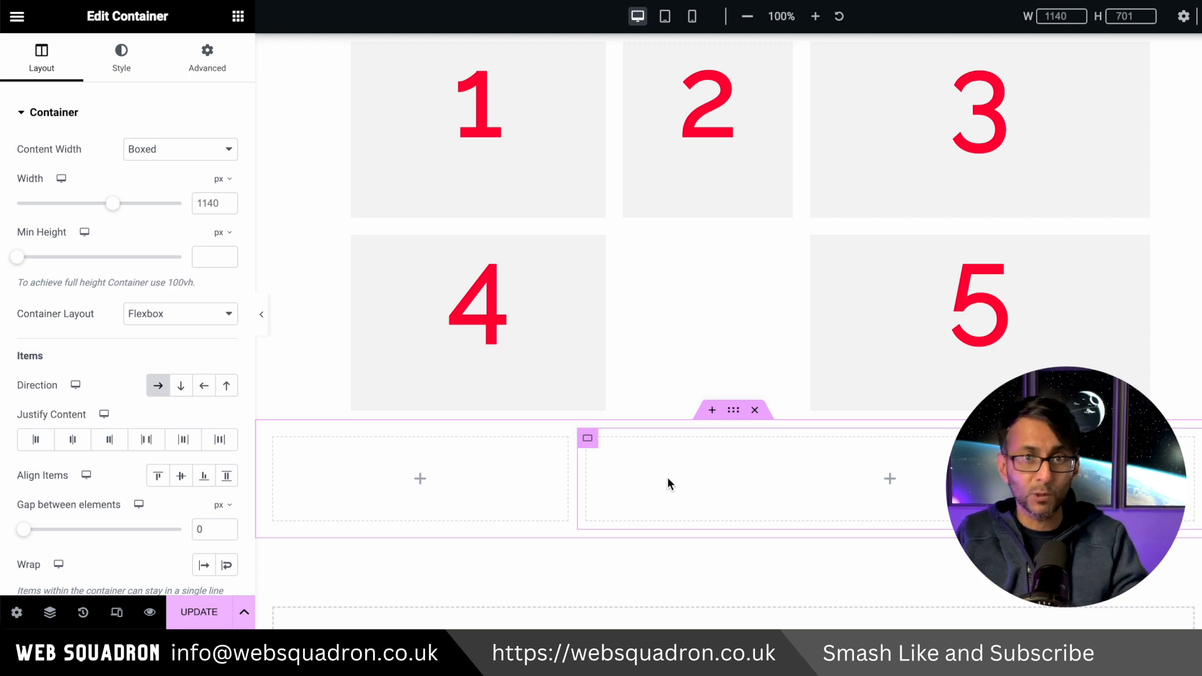
key("Delete")
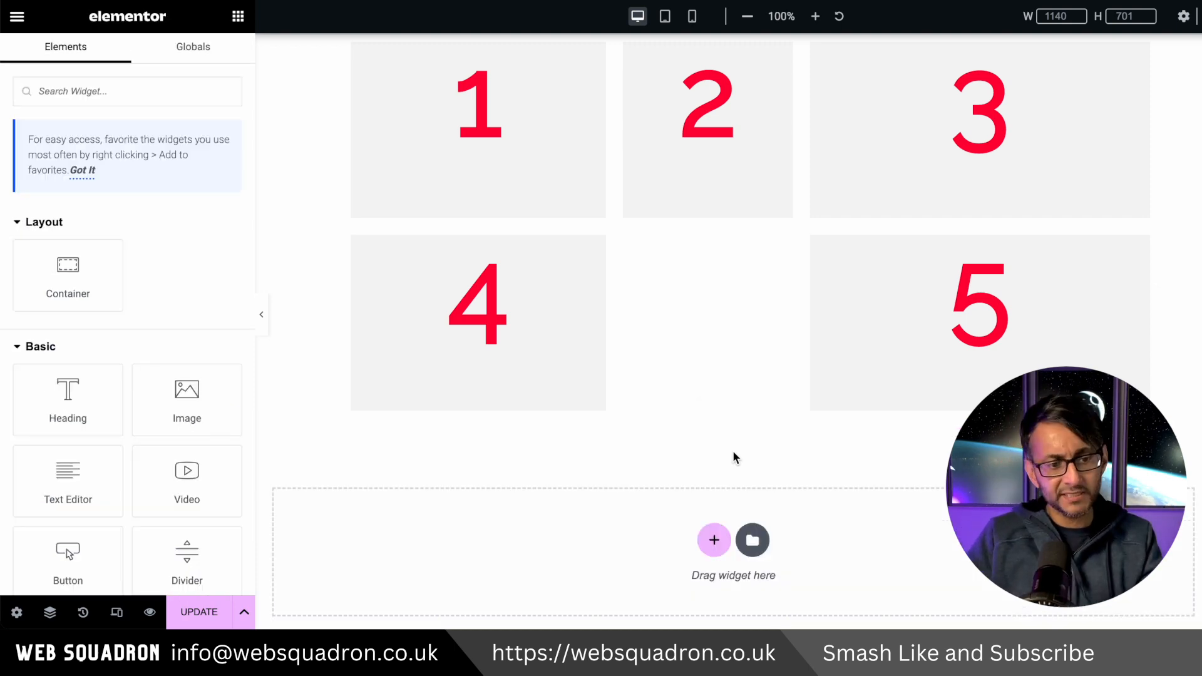